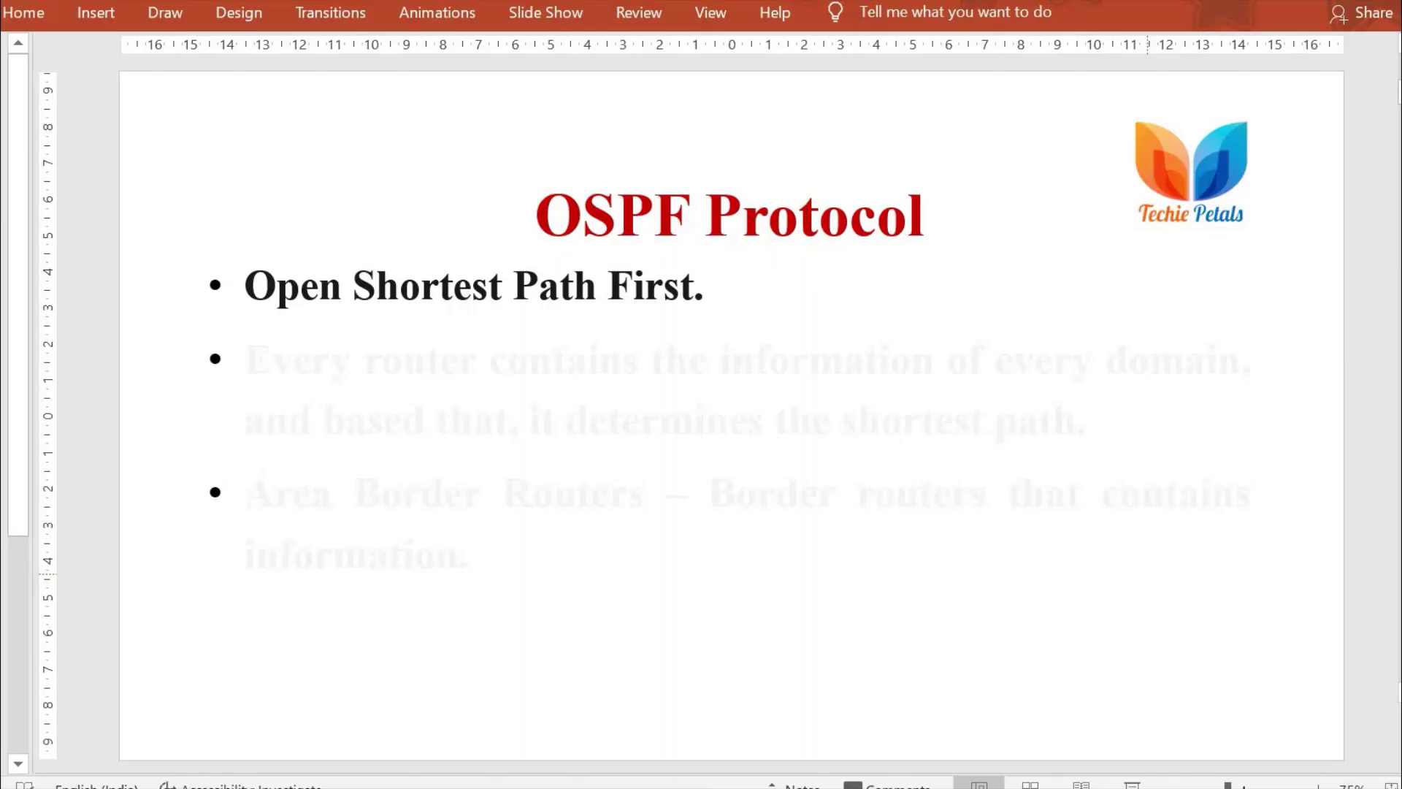
left_click_drag(429, 314, 743, 300)
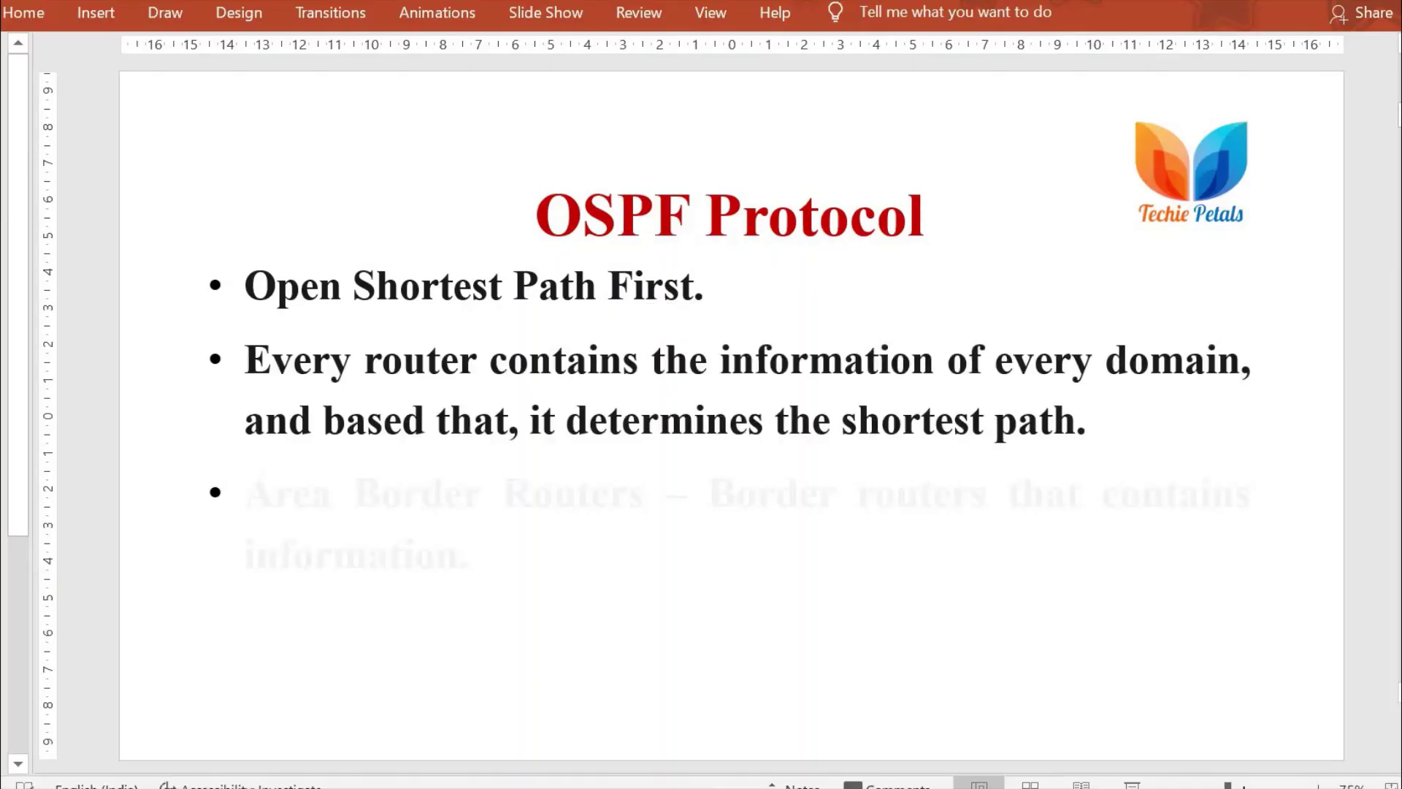
left_click_drag(670, 379, 853, 385)
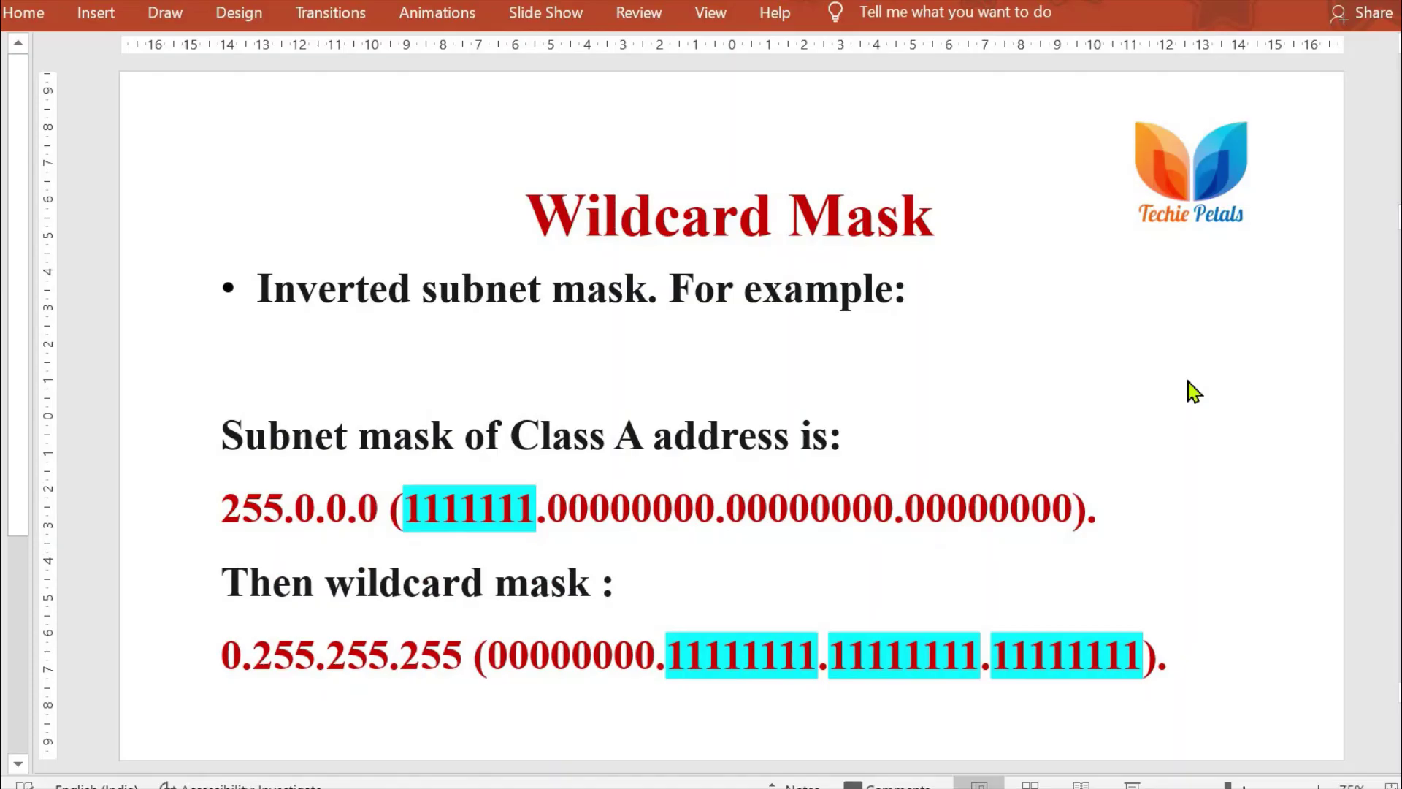
Circle the wildcard mask 0.255.255.255 in ink on the Wildcard Mask slide.
mouse_move(211, 667)
left_mouse_down()
mouse_move(460, 680)
mouse_move(473, 630)
mouse_move(286, 618)
mouse_move(209, 670)
left_mouse_up()
key("Escape")
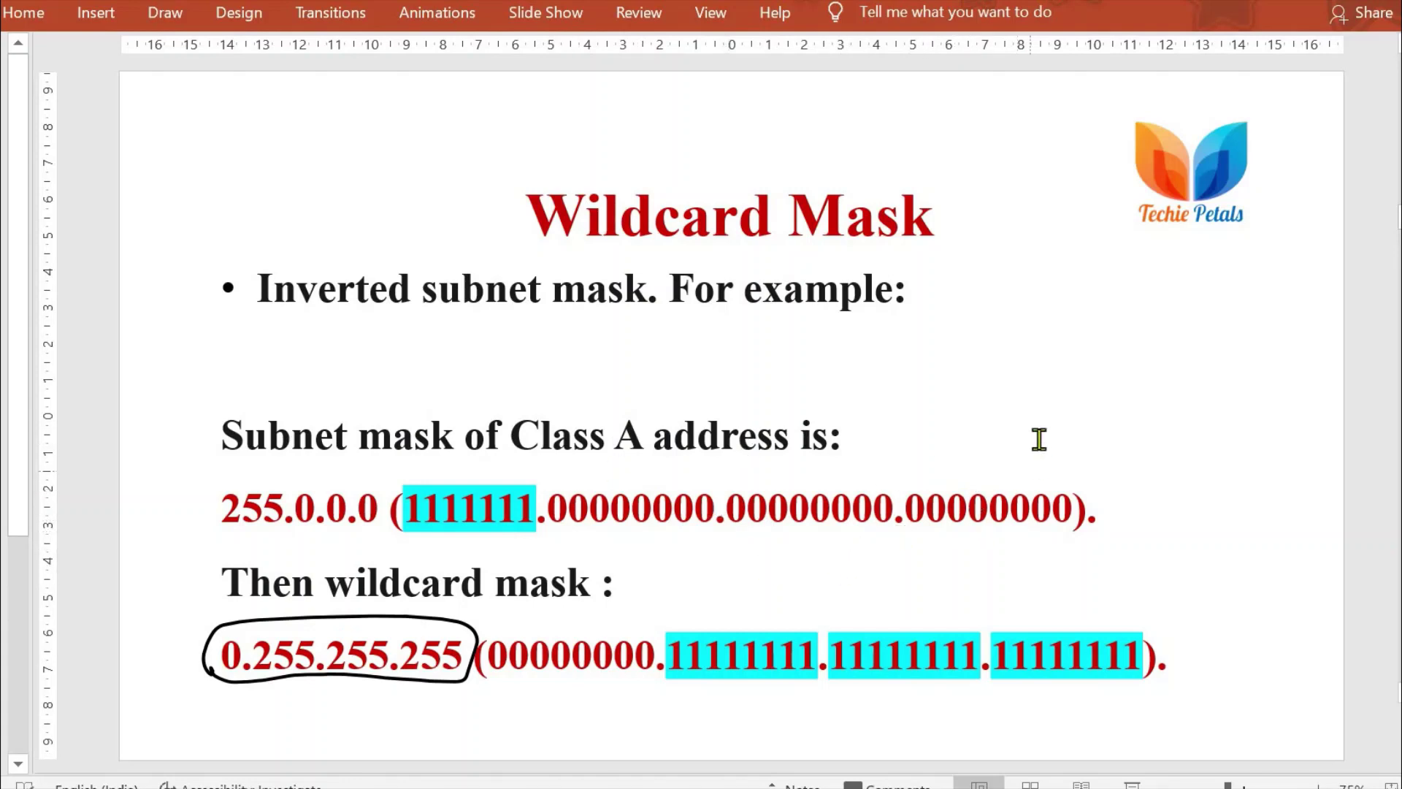
On the slide showing the network addresses, handwrite 10, 20 and 30 in ink beside the first, second and third networks.
key("Page_Down")
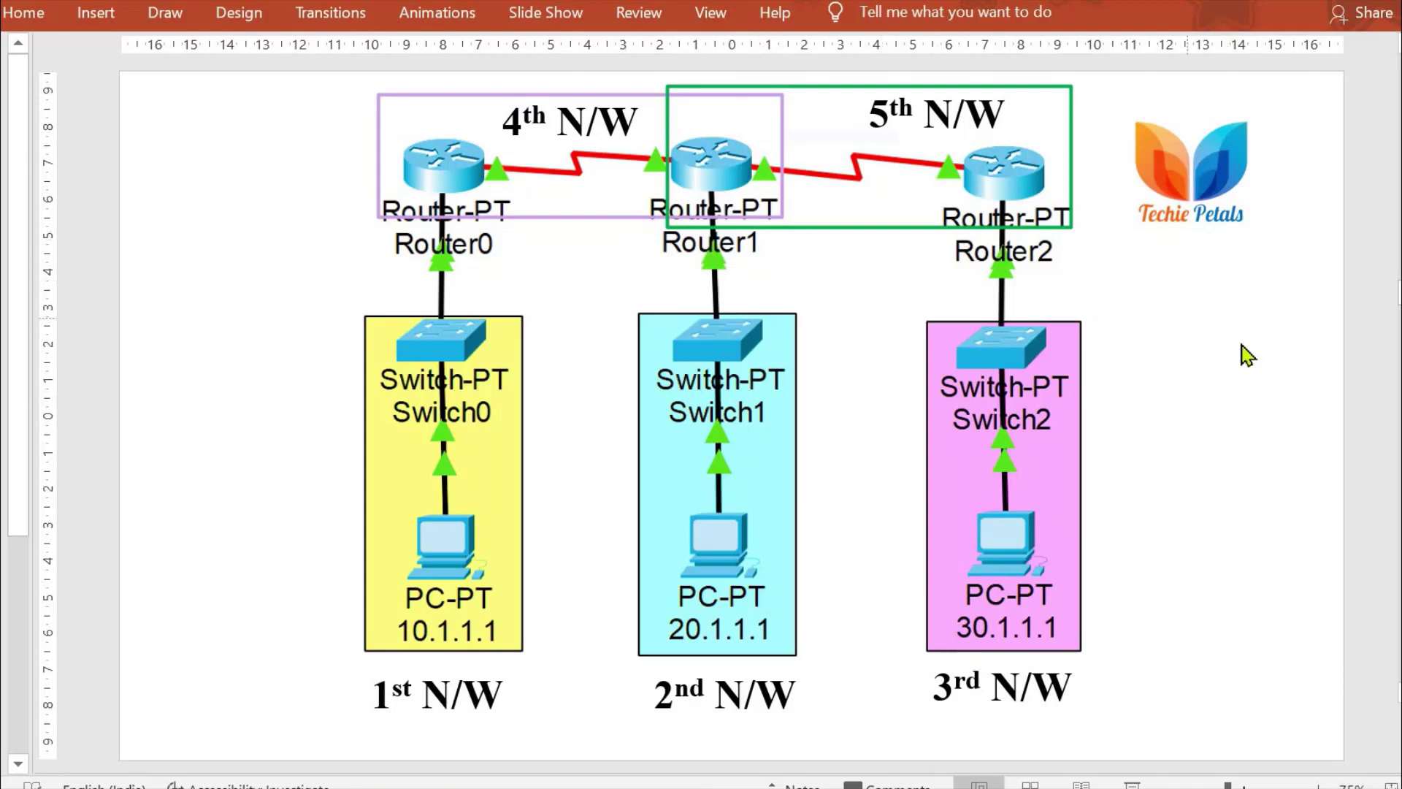
key("Page_Down")
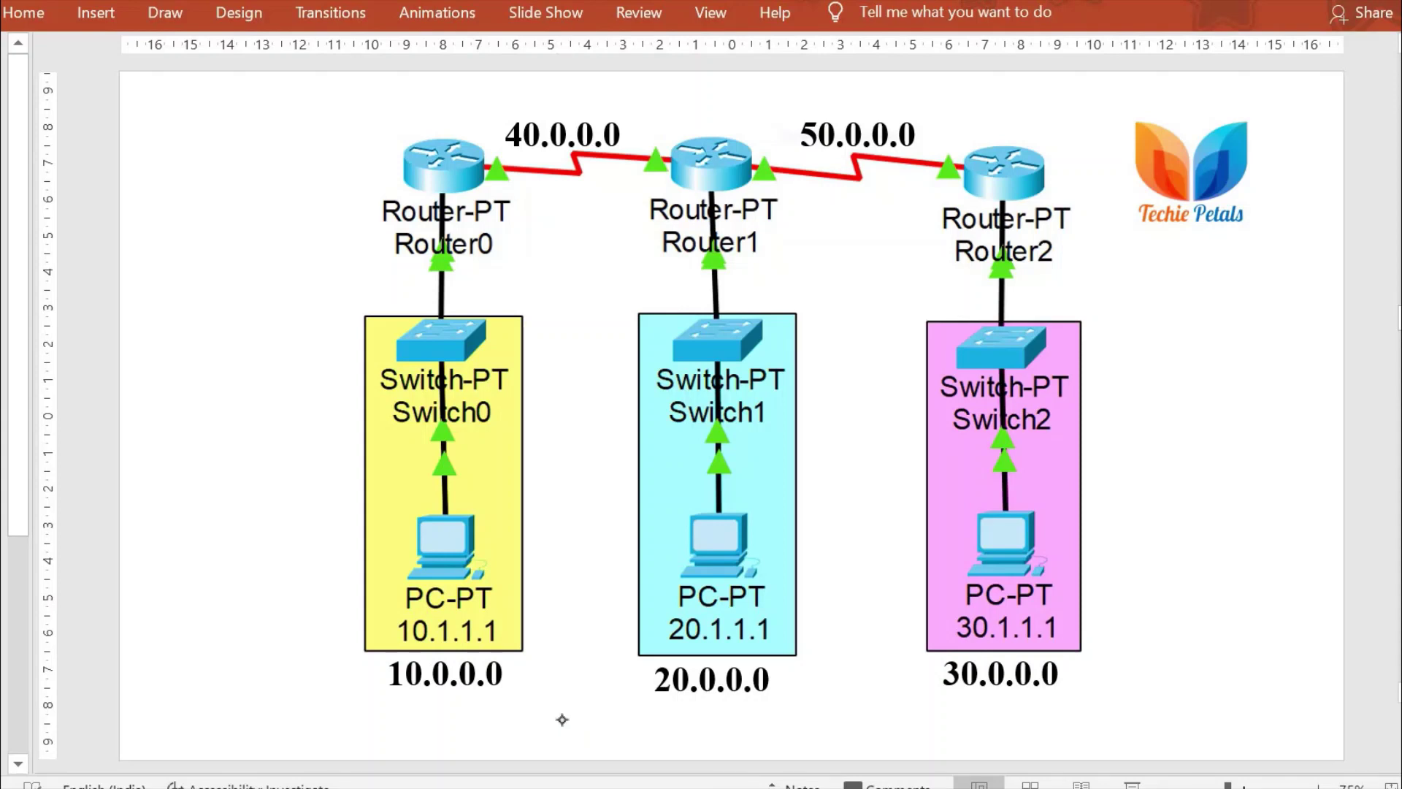
left_click_drag(369, 469, 379, 476)
left_click(167, 16)
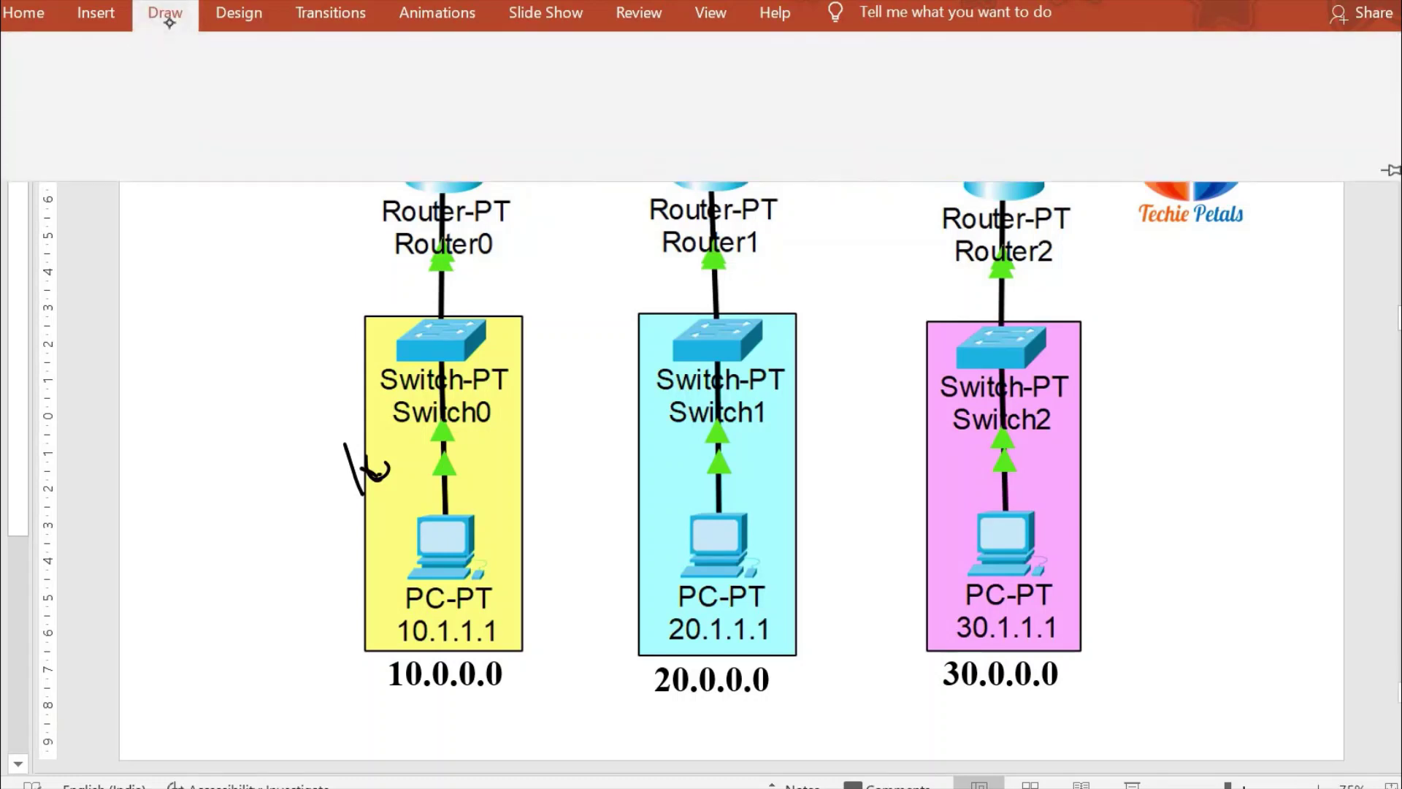
left_click(40, 99)
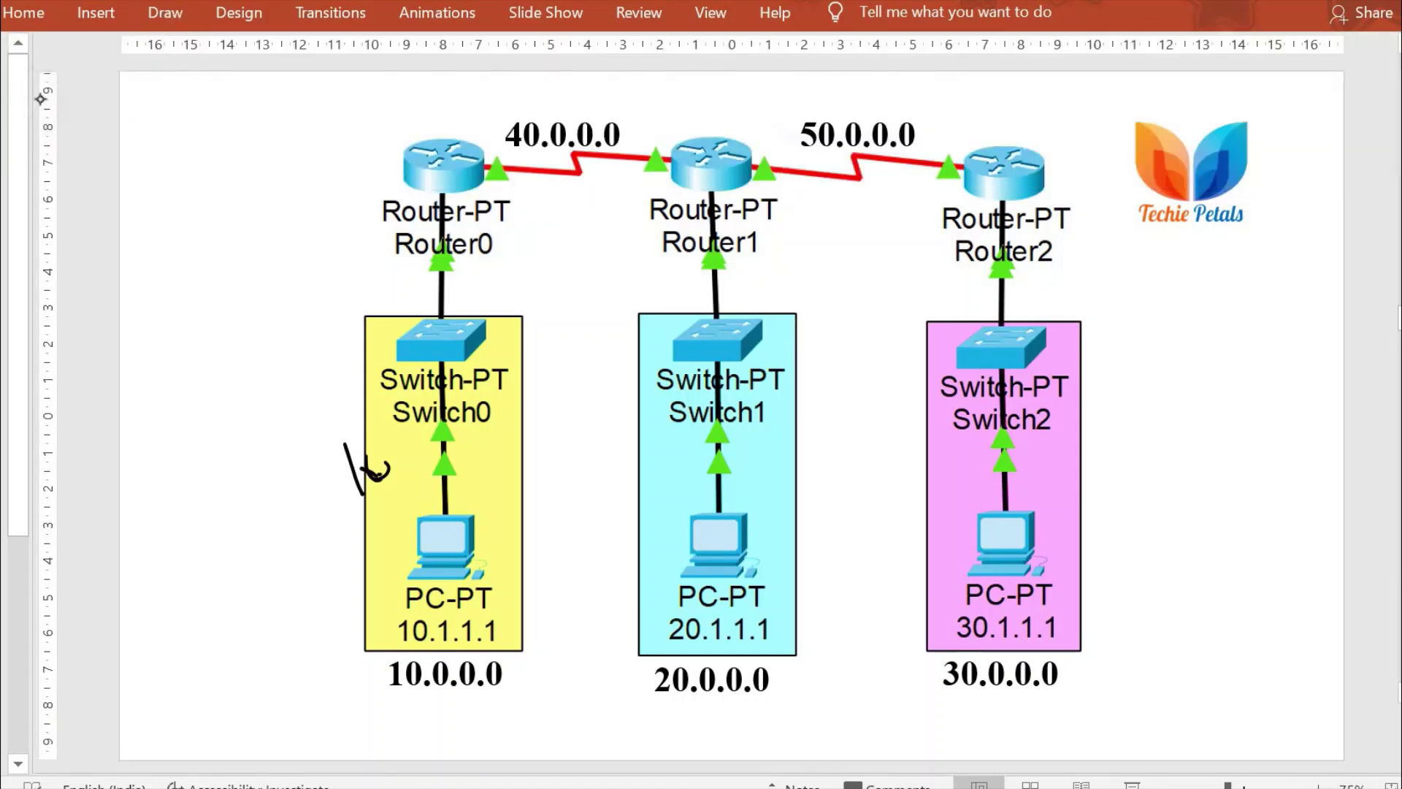
mouse_move(582, 438)
left_mouse_down()
mouse_move(613, 475)
mouse_move(637, 473)
left_mouse_up()
mouse_move(661, 438)
left_mouse_down()
mouse_move(634, 456)
mouse_move(666, 447)
left_mouse_up()
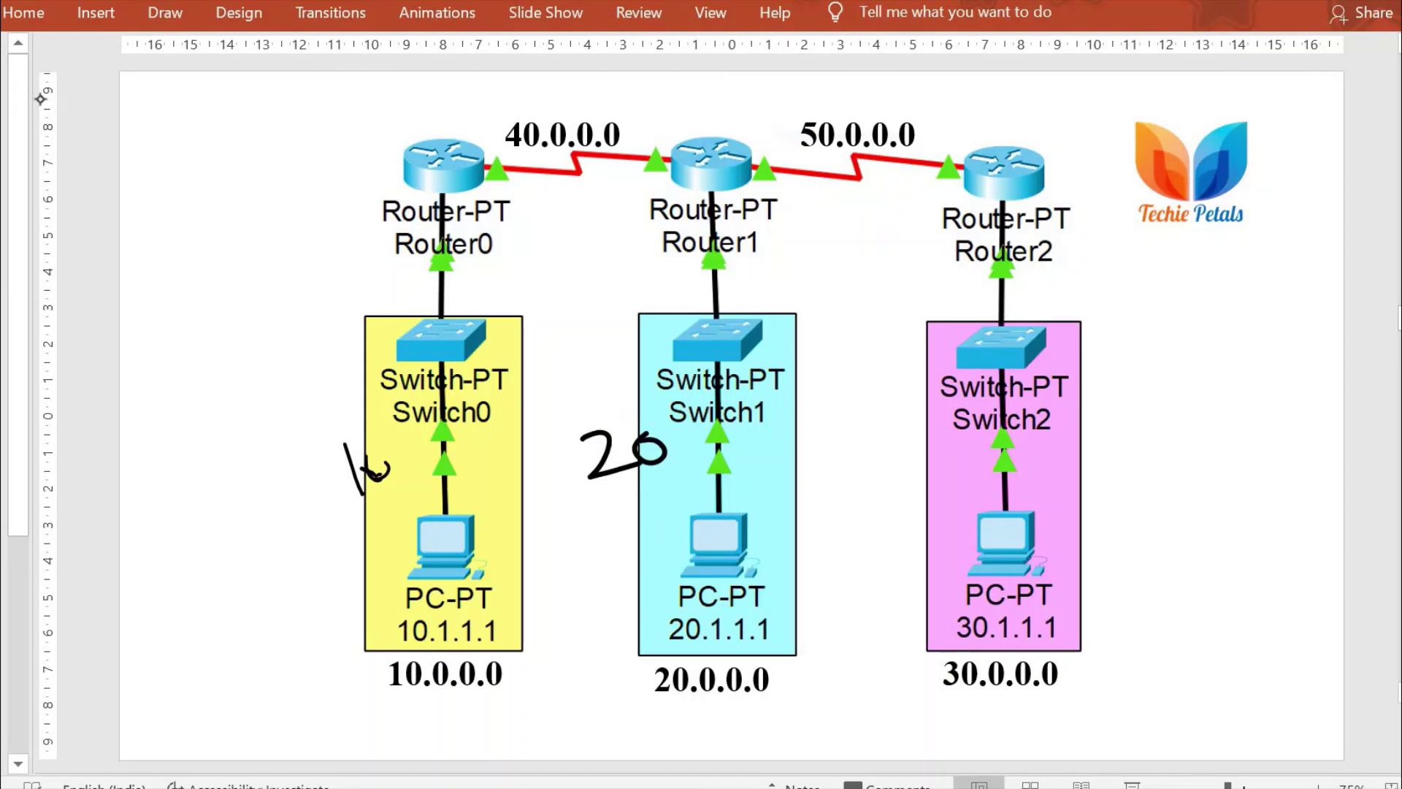
left_click_drag(1052, 453, 1059, 495)
mouse_move(1130, 442)
left_mouse_down()
mouse_move(1148, 468)
mouse_move(1131, 443)
left_mouse_up()
Circle the router-to-router network addresses 40.0.0.0 and 50.0.0.0 in ink and advance to the following slide.
mouse_move(625, 109)
left_mouse_down()
mouse_move(537, 168)
mouse_move(634, 117)
left_mouse_up()
mouse_move(917, 108)
left_mouse_down()
mouse_move(852, 184)
mouse_move(856, 104)
left_mouse_up()
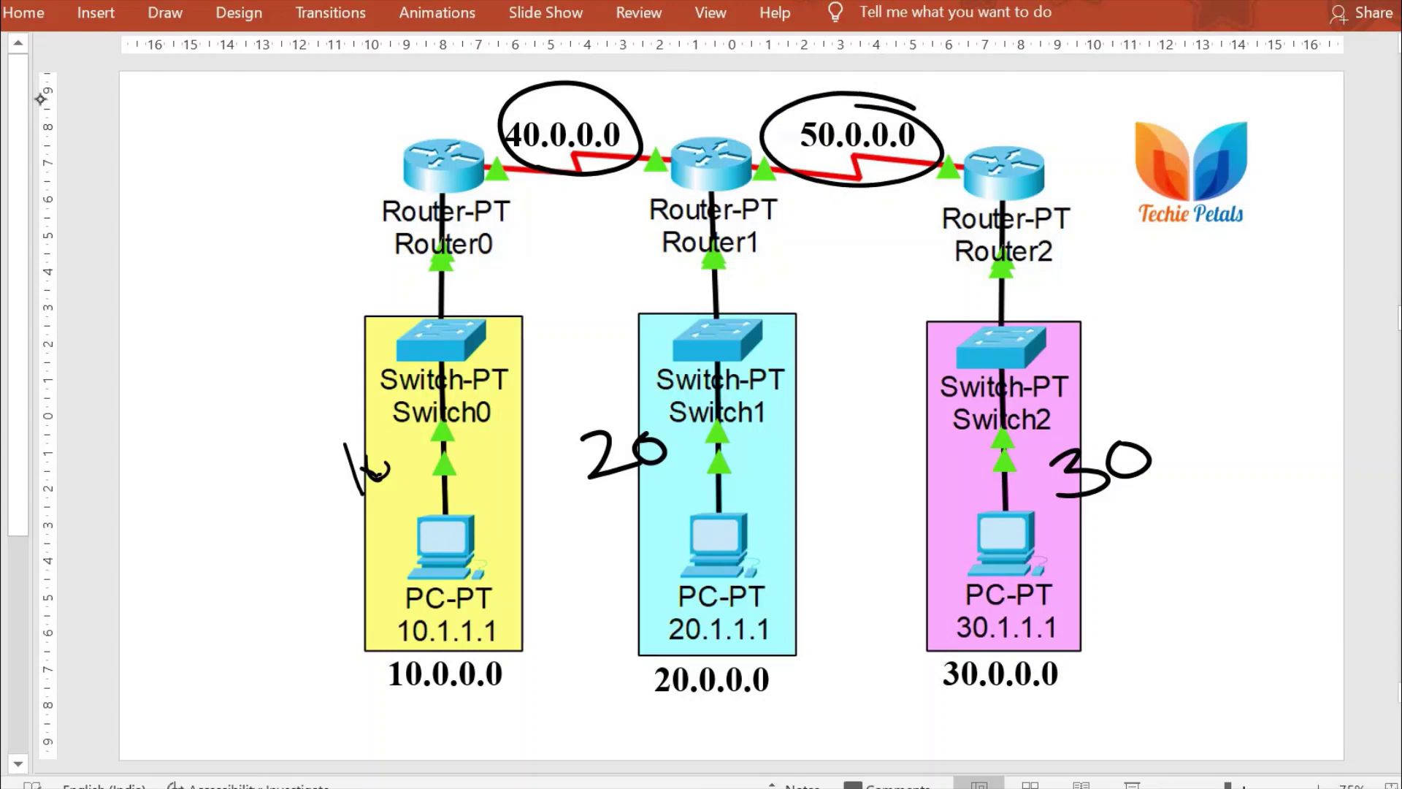
key("Page_Down")
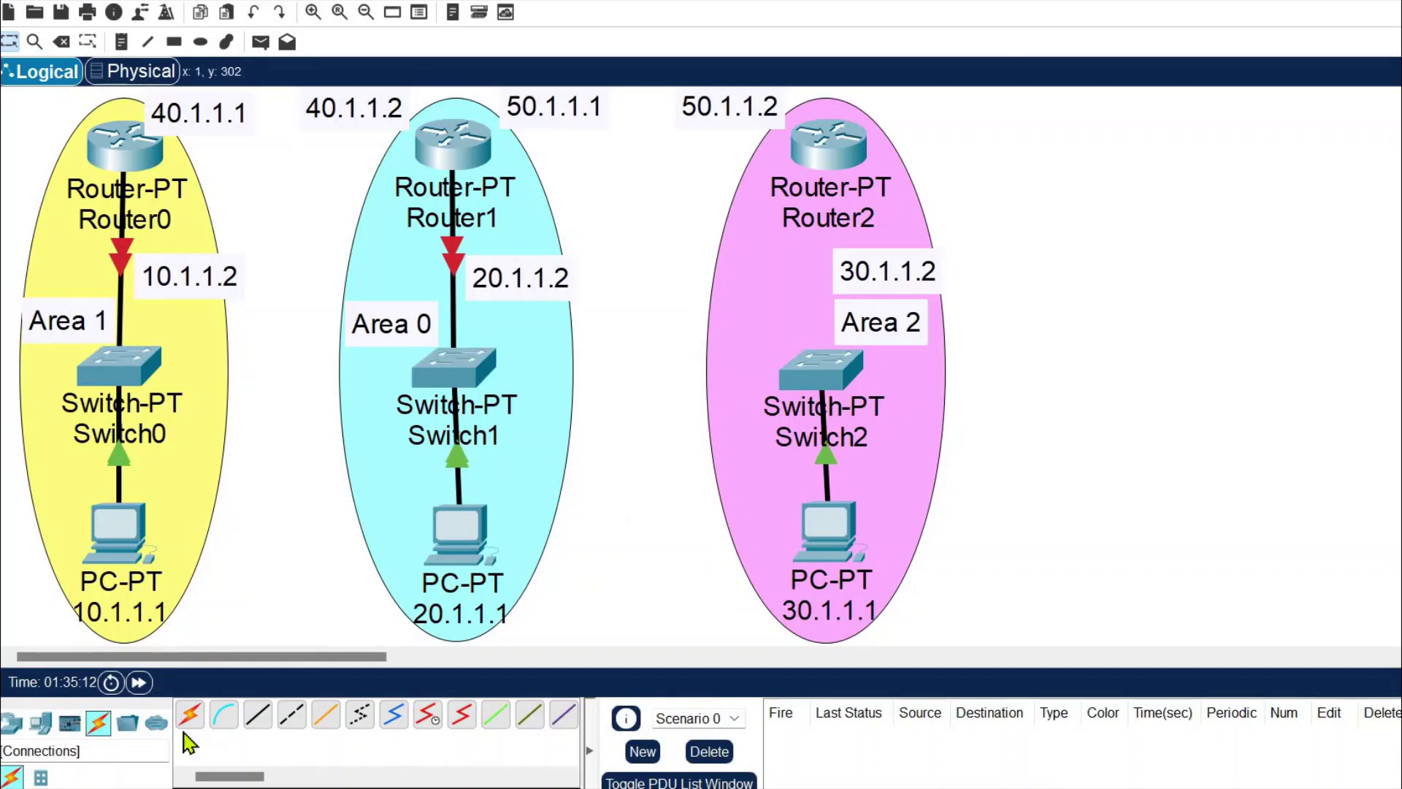
In Cisco Packet Tracer, connect Switch2's FastEthernet1/1 port to Router2 with a copper straight-through cable.
left_click(266, 721)
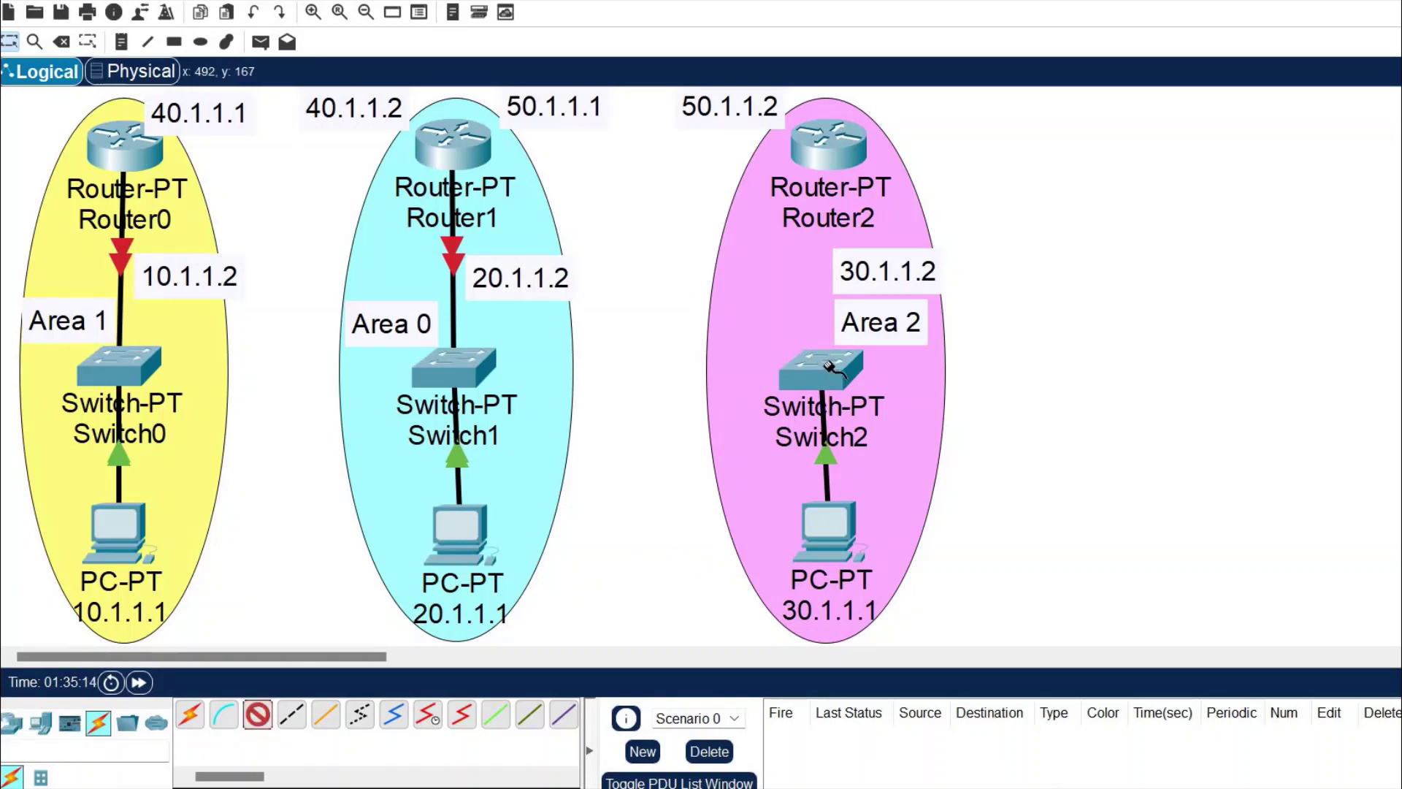
left_click(831, 368)
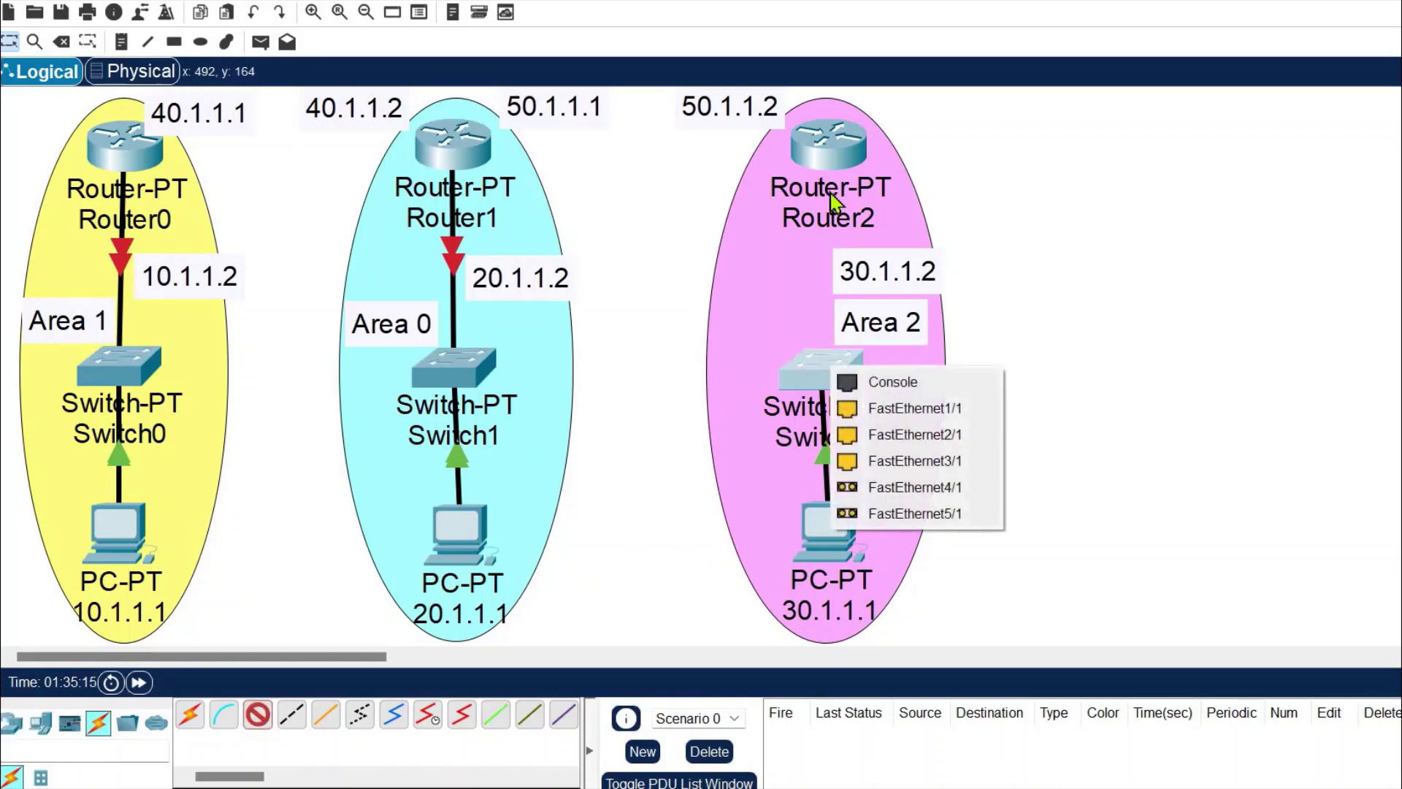
left_click(915, 409)
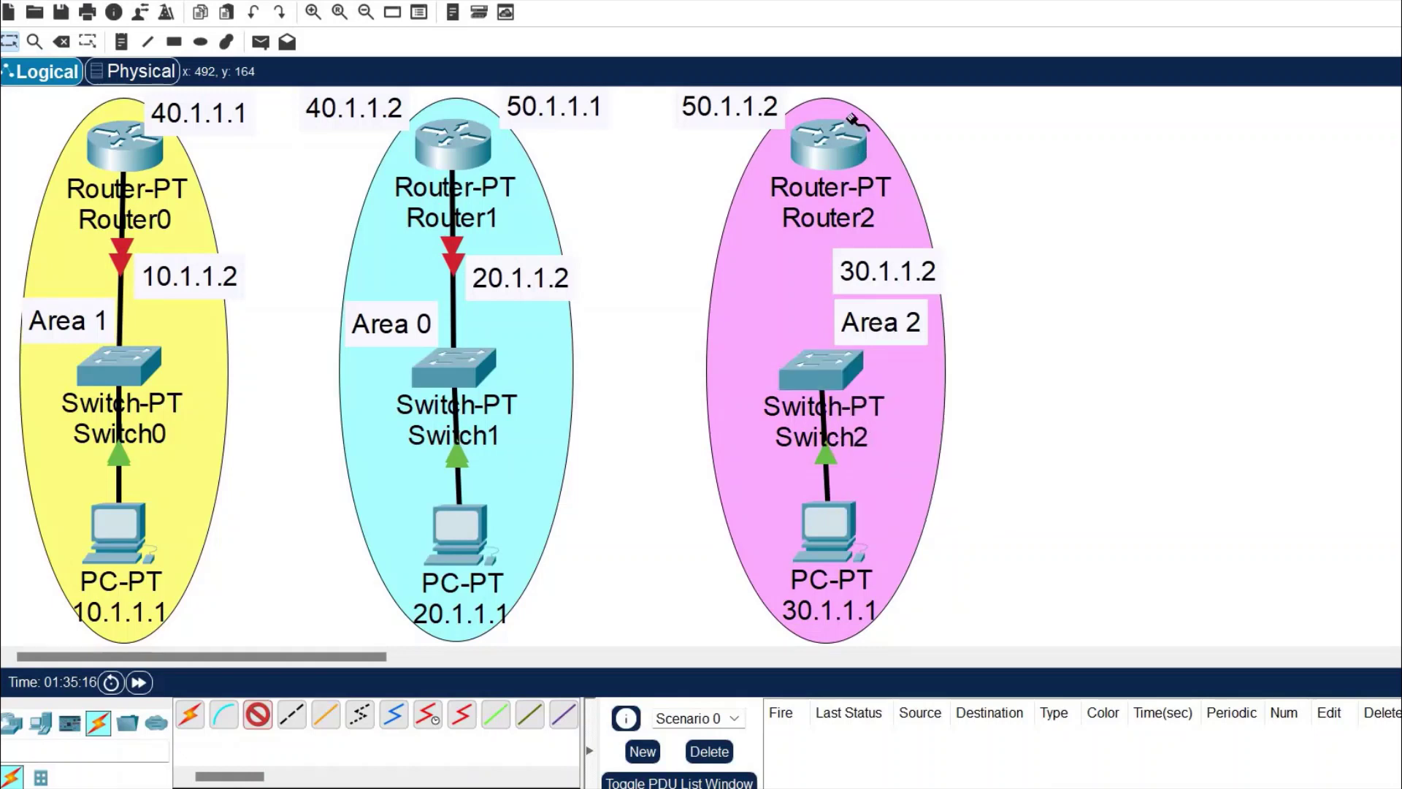
left_click(828, 152)
left_click(826, 213)
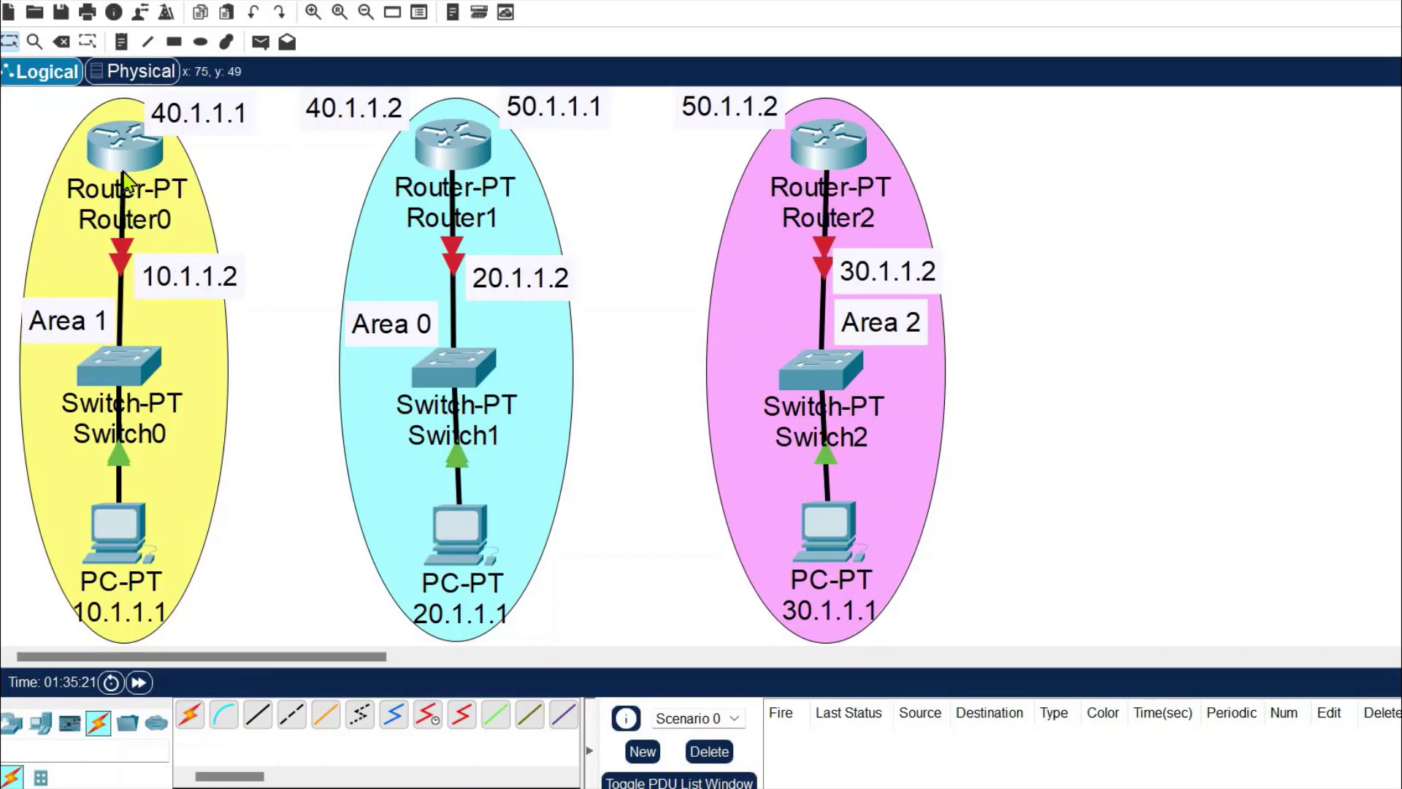
Review the IPv4 address and default gateway in the IP configuration of the PC in Area 1.
mouse_move(123, 173)
left_click(120, 552)
left_click_drag(585, 123, 822, 64)
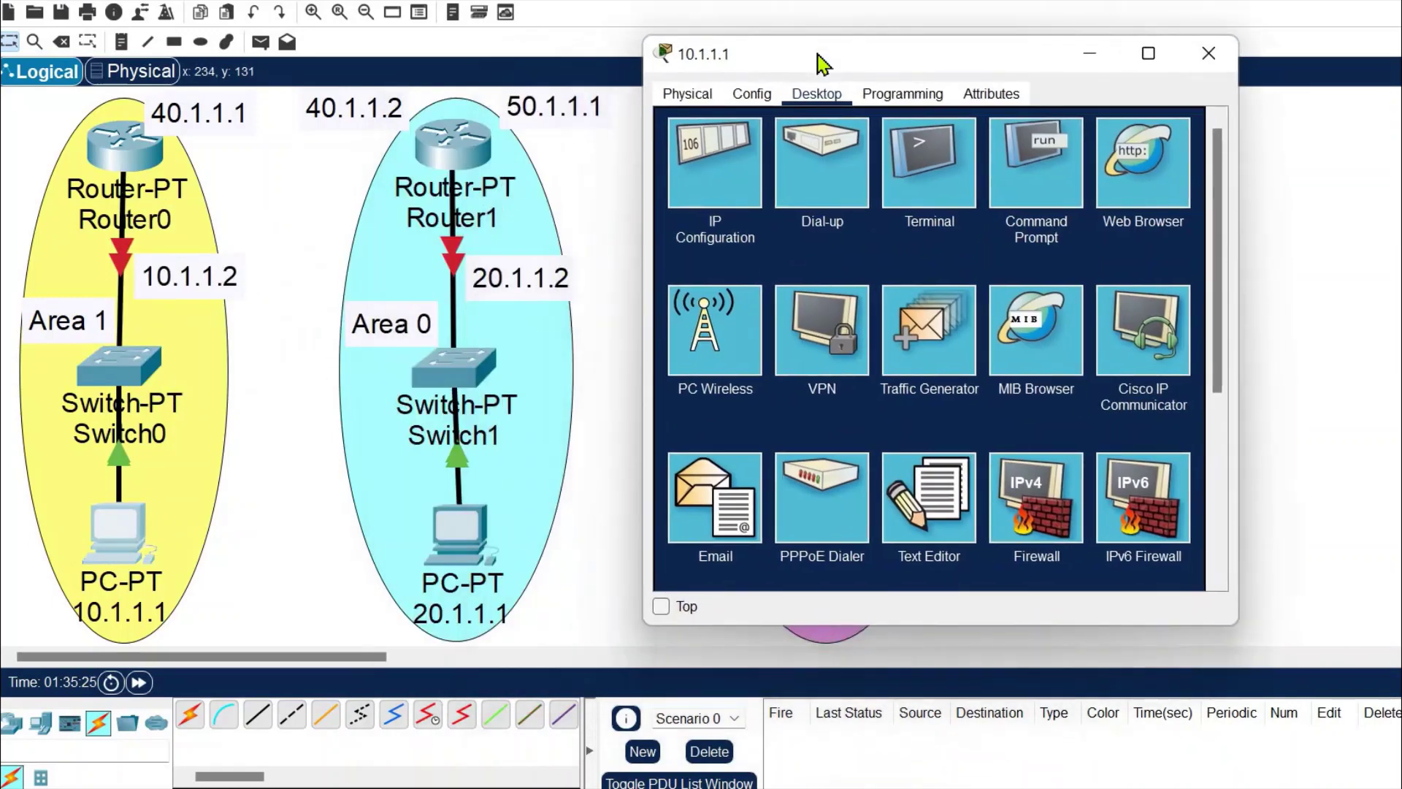
left_click(694, 171)
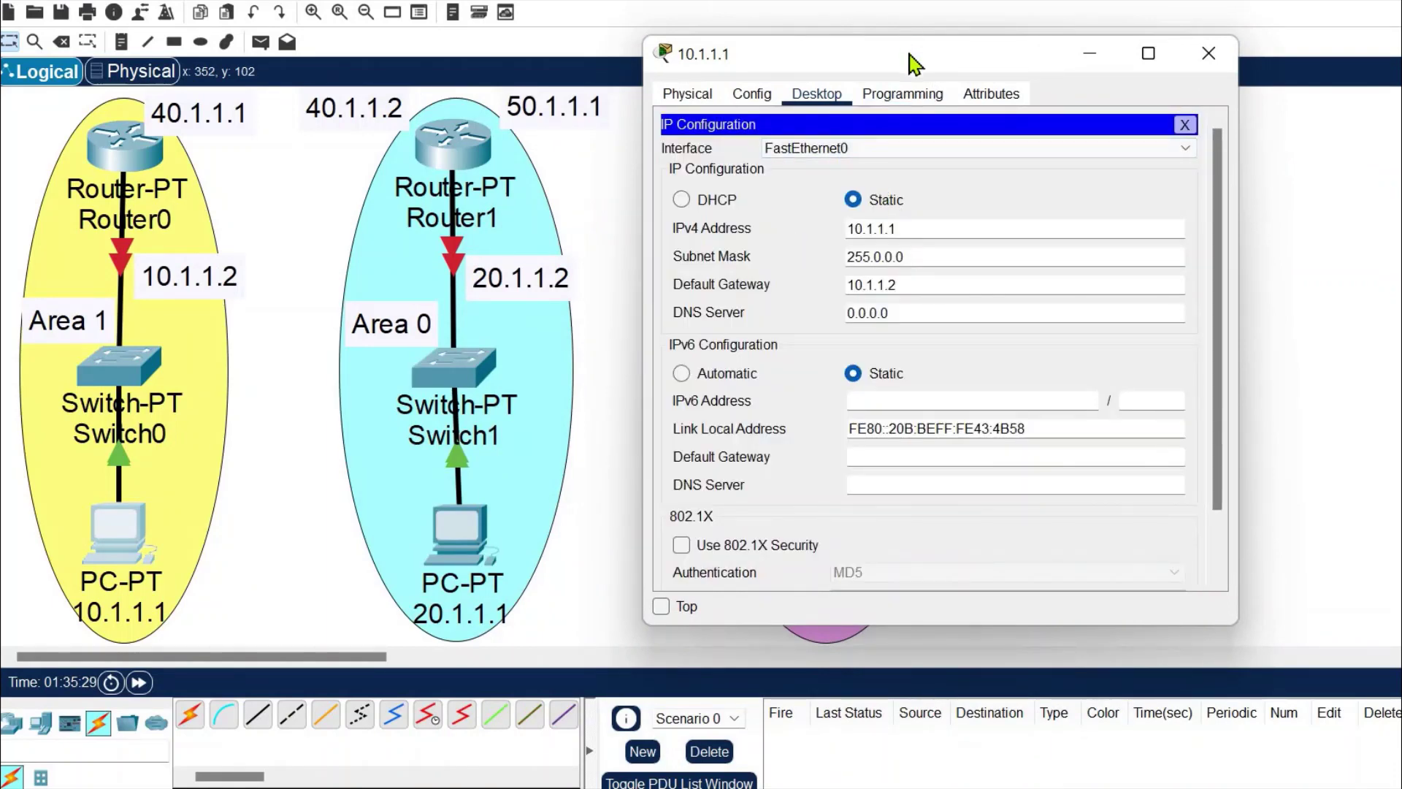
left_click_drag(911, 64, 1021, 71)
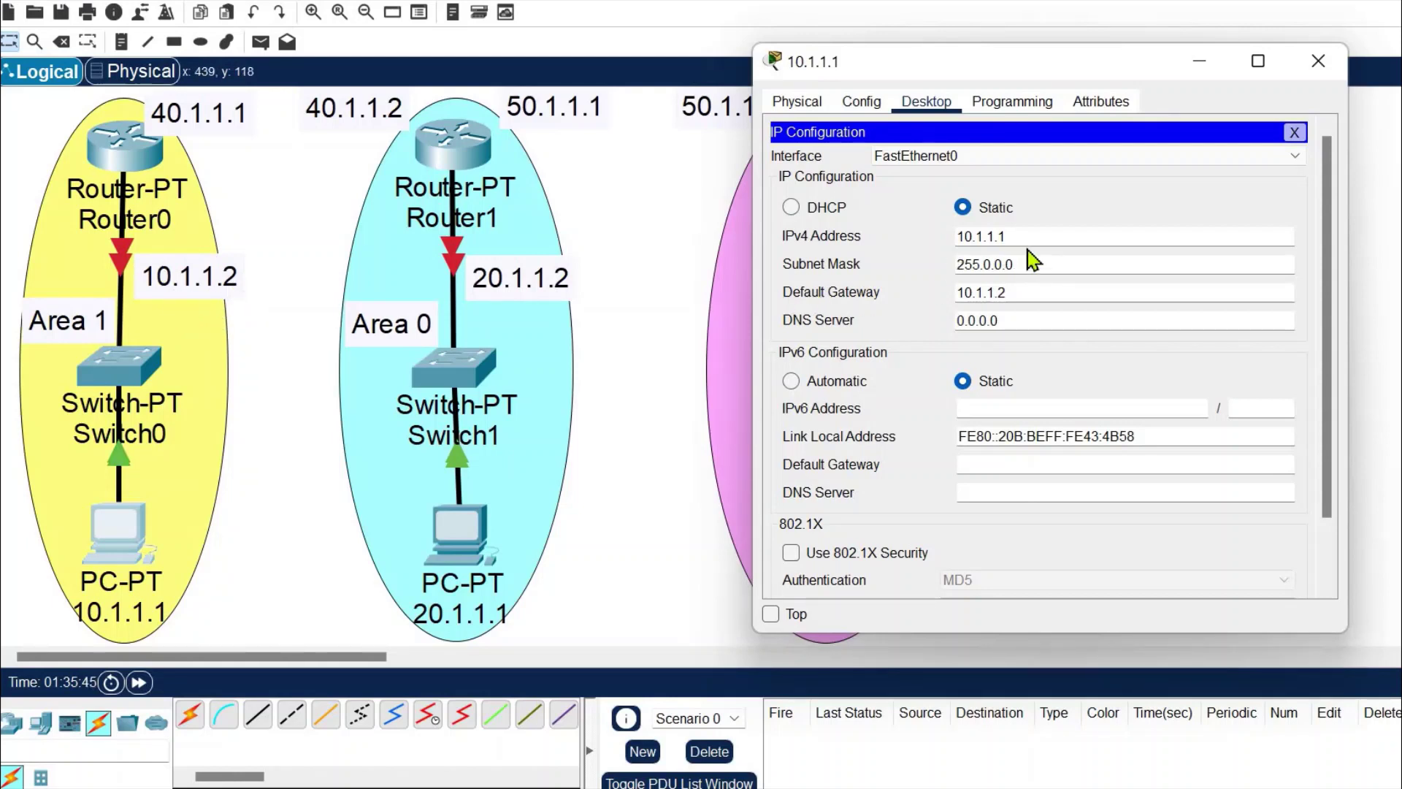
left_click_drag(1015, 235, 818, 236)
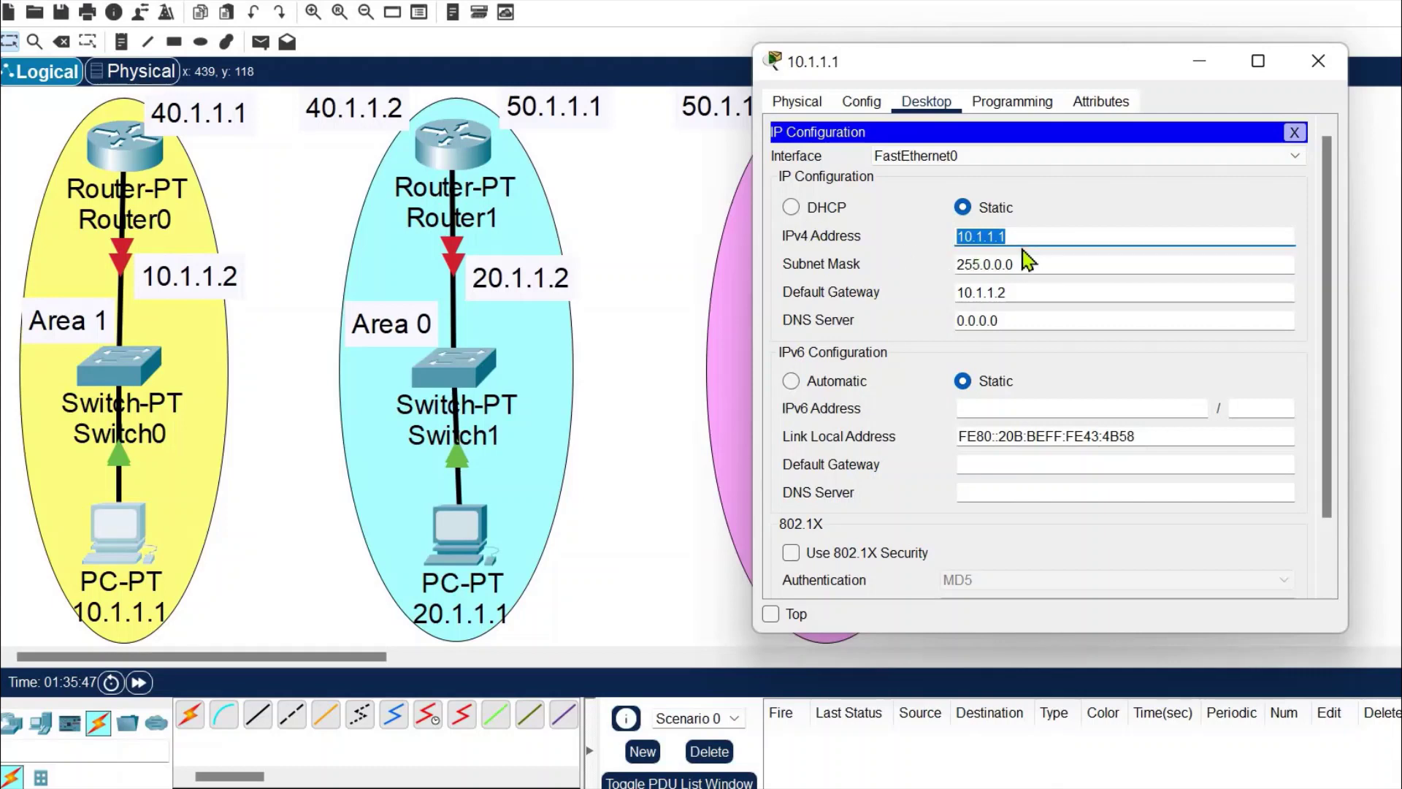
left_click_drag(1037, 295, 869, 293)
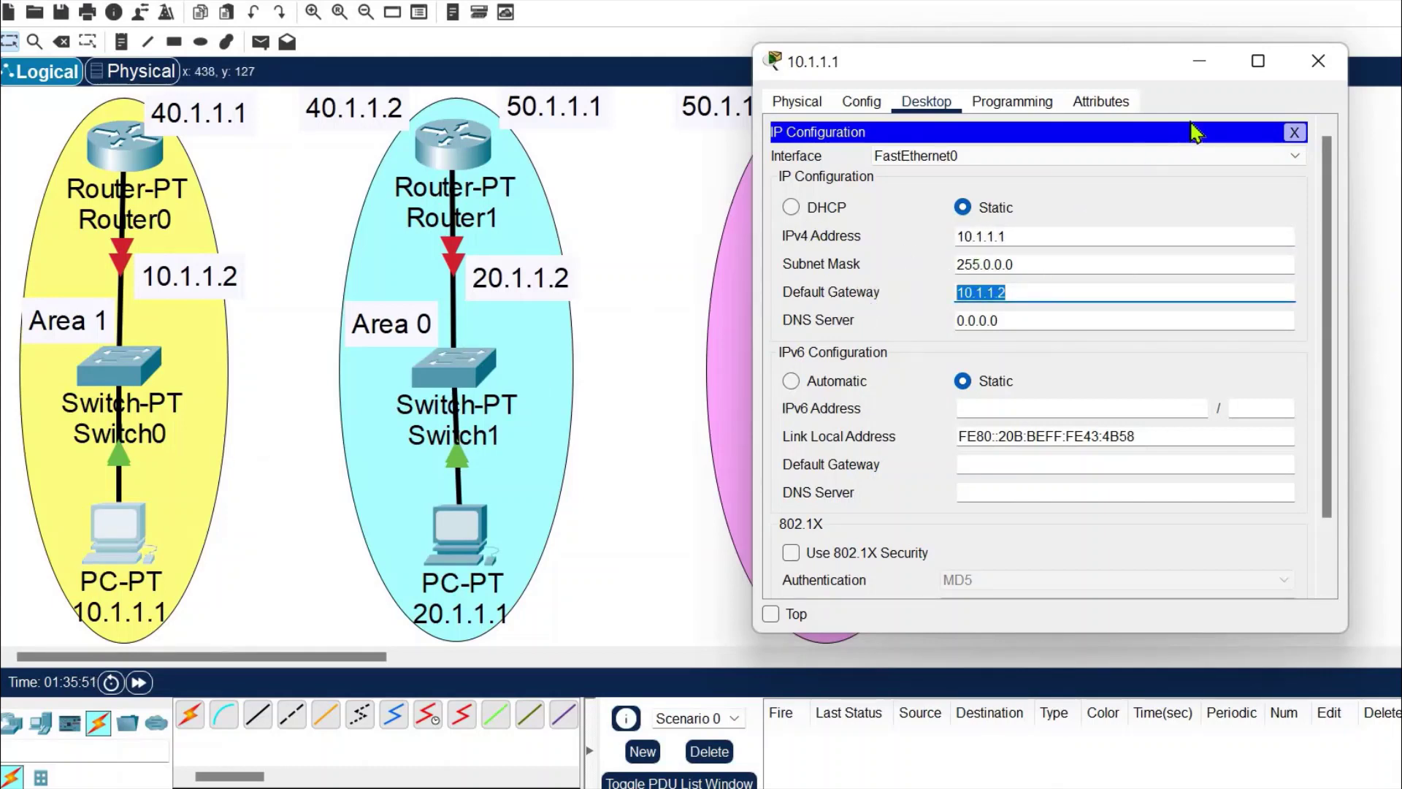
left_click(1318, 60)
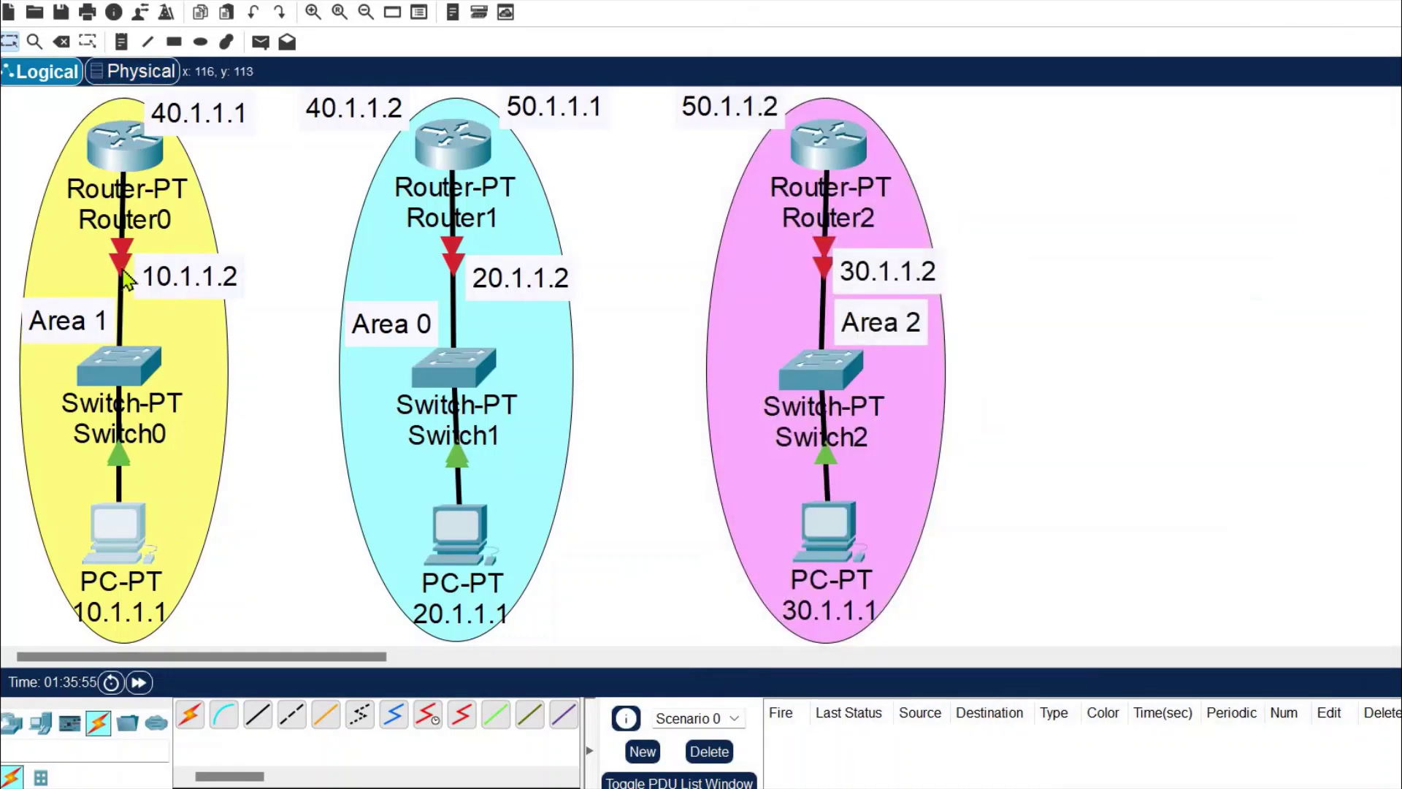
Turn on Router0's FastEthernet0/0 port and assign it IPv4 address 10.1.1.2 with subnet mask 255.0.0.0.
left_click(126, 151)
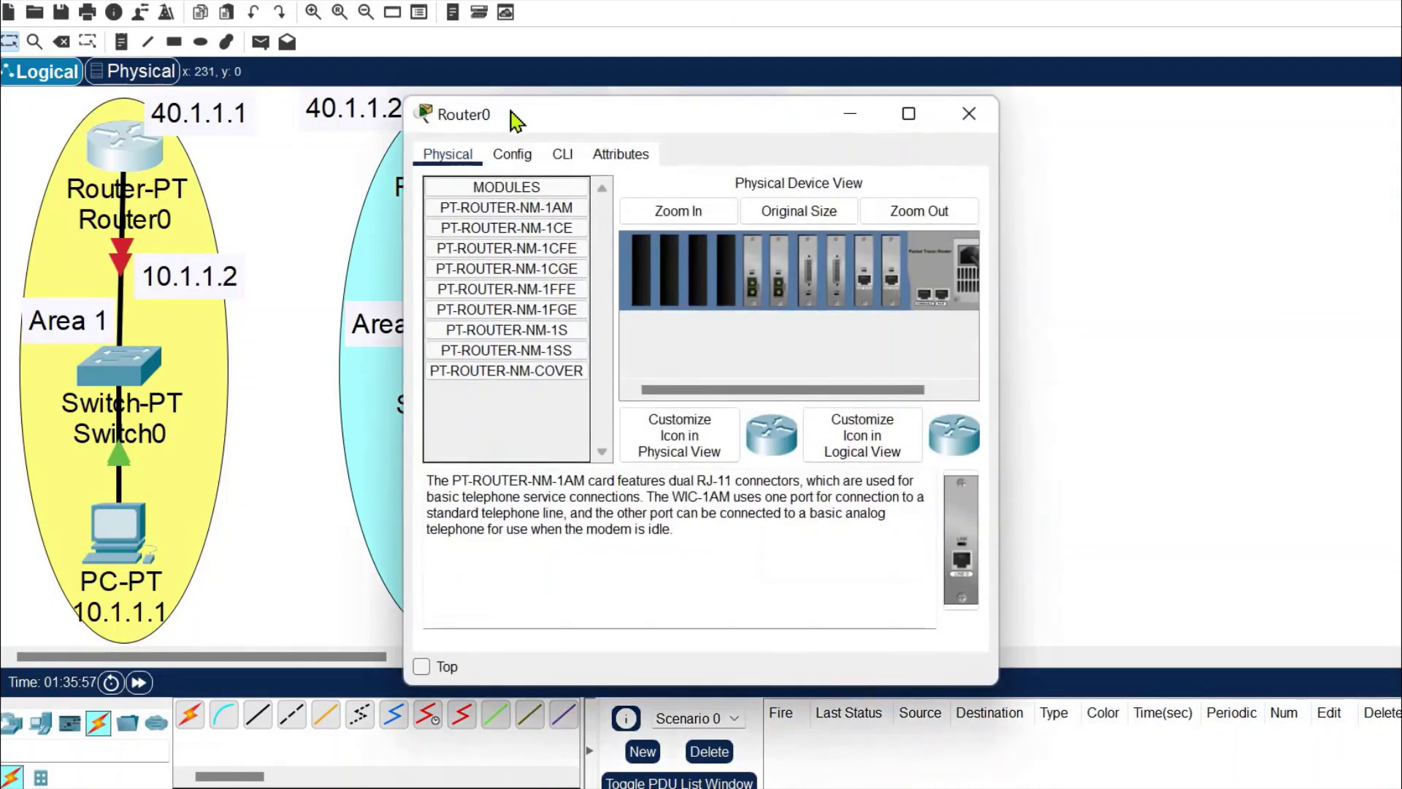
left_click_drag(539, 111, 610, 49)
left_click(584, 92)
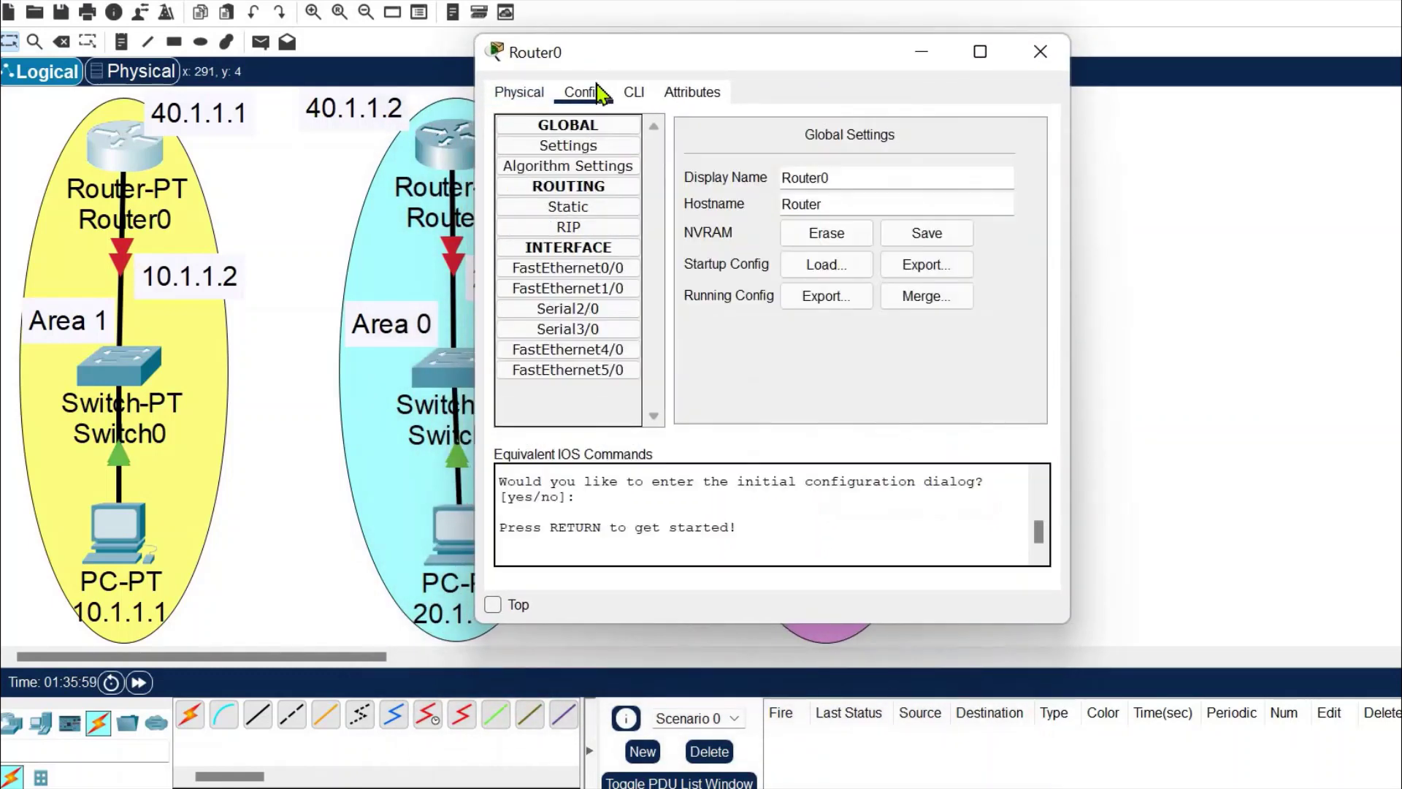
left_click(619, 269)
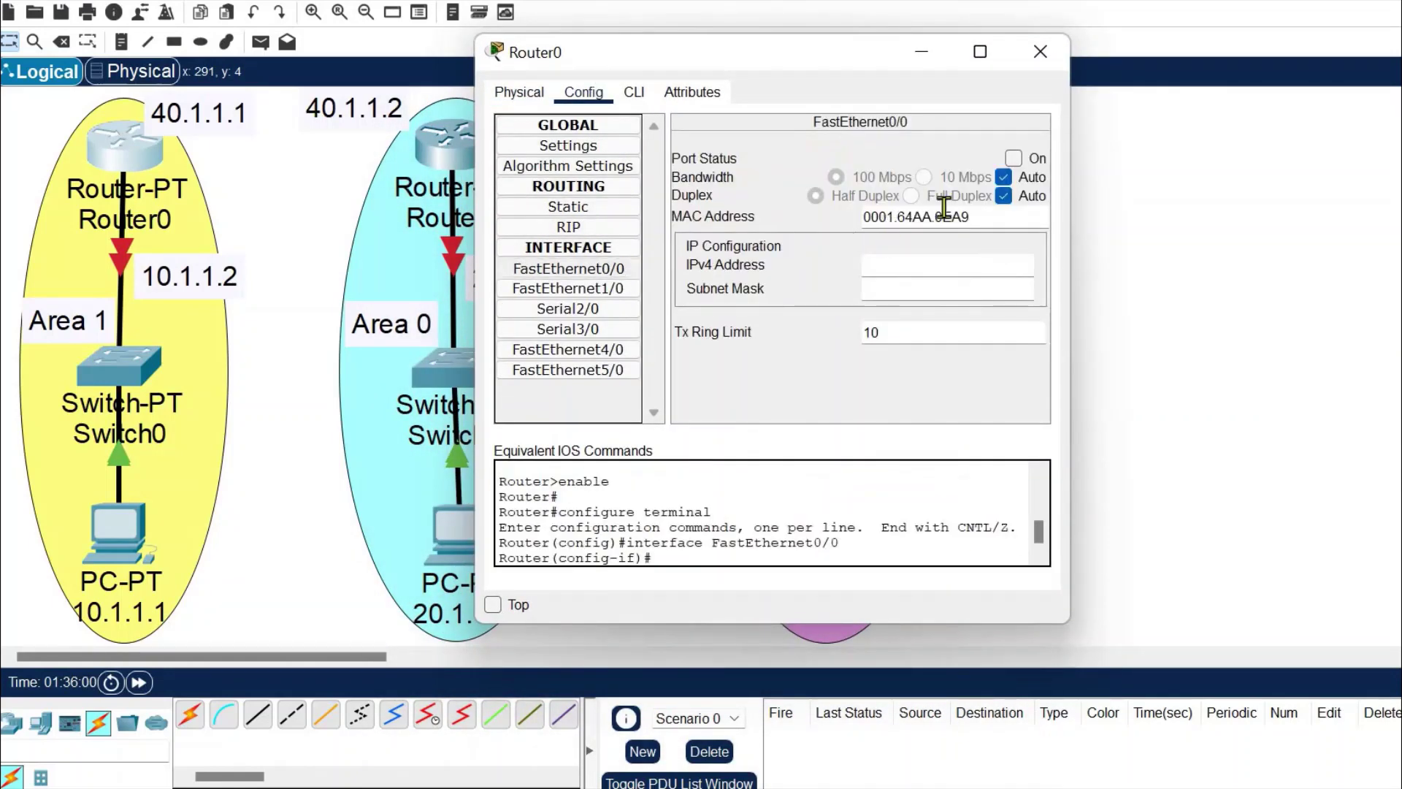
left_click(1013, 159)
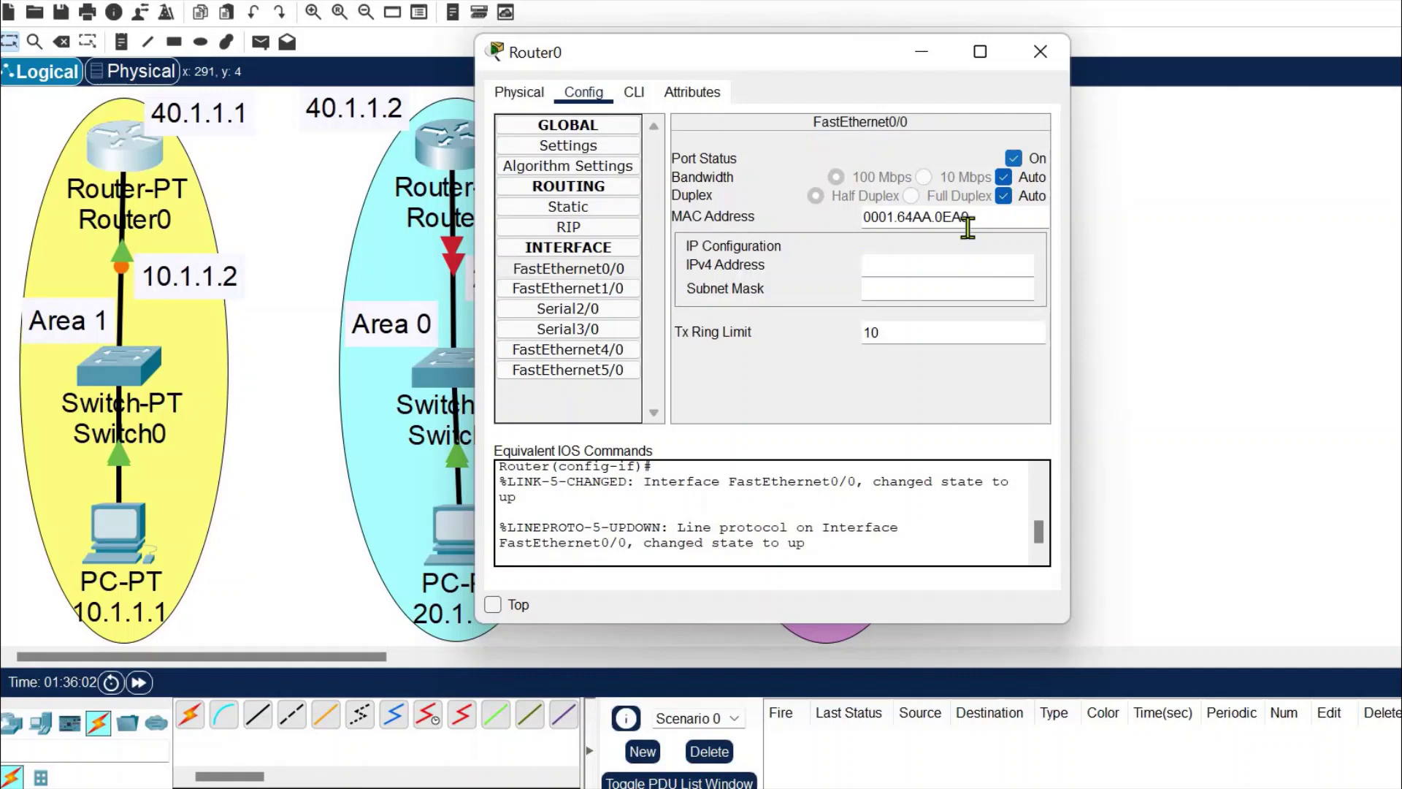
left_click(949, 290)
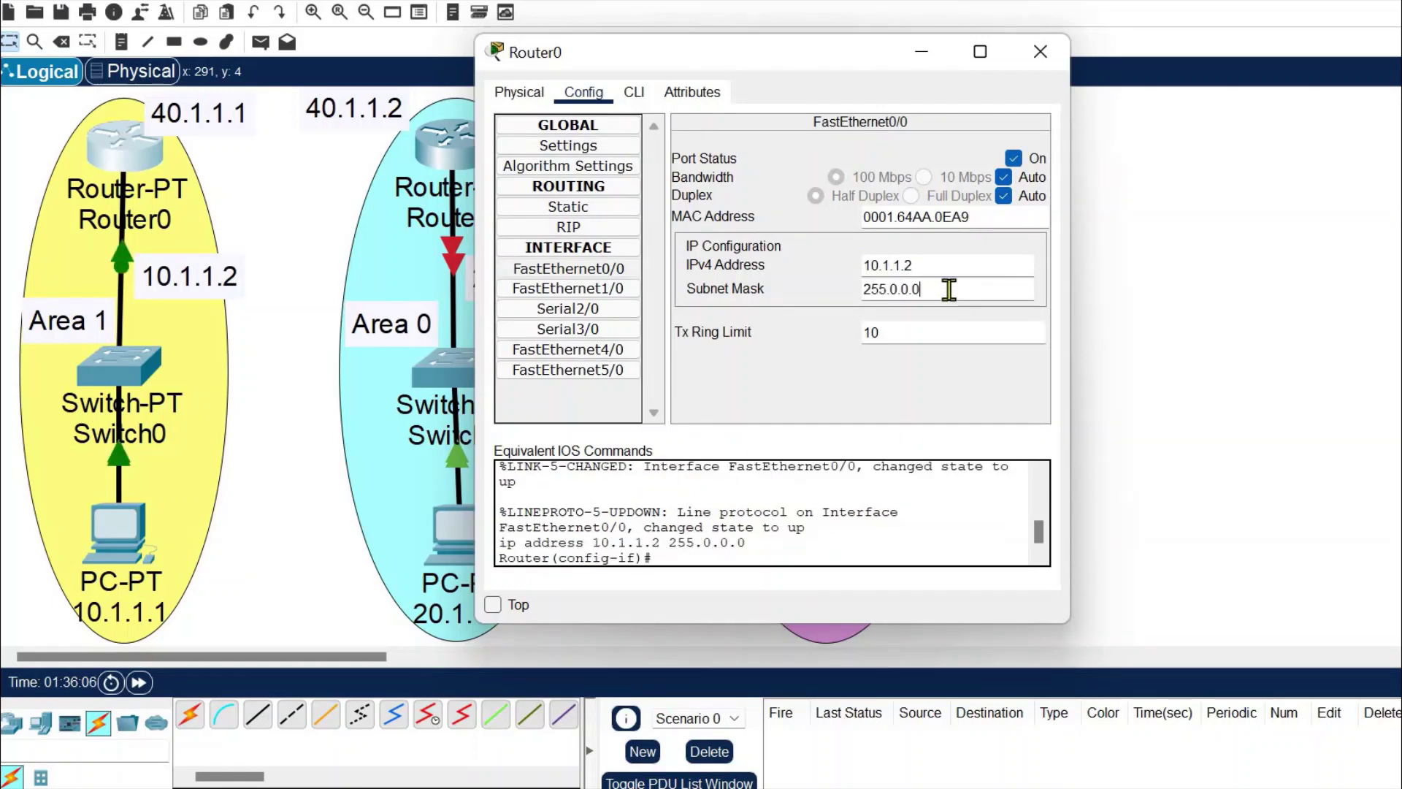
left_click(1040, 52)
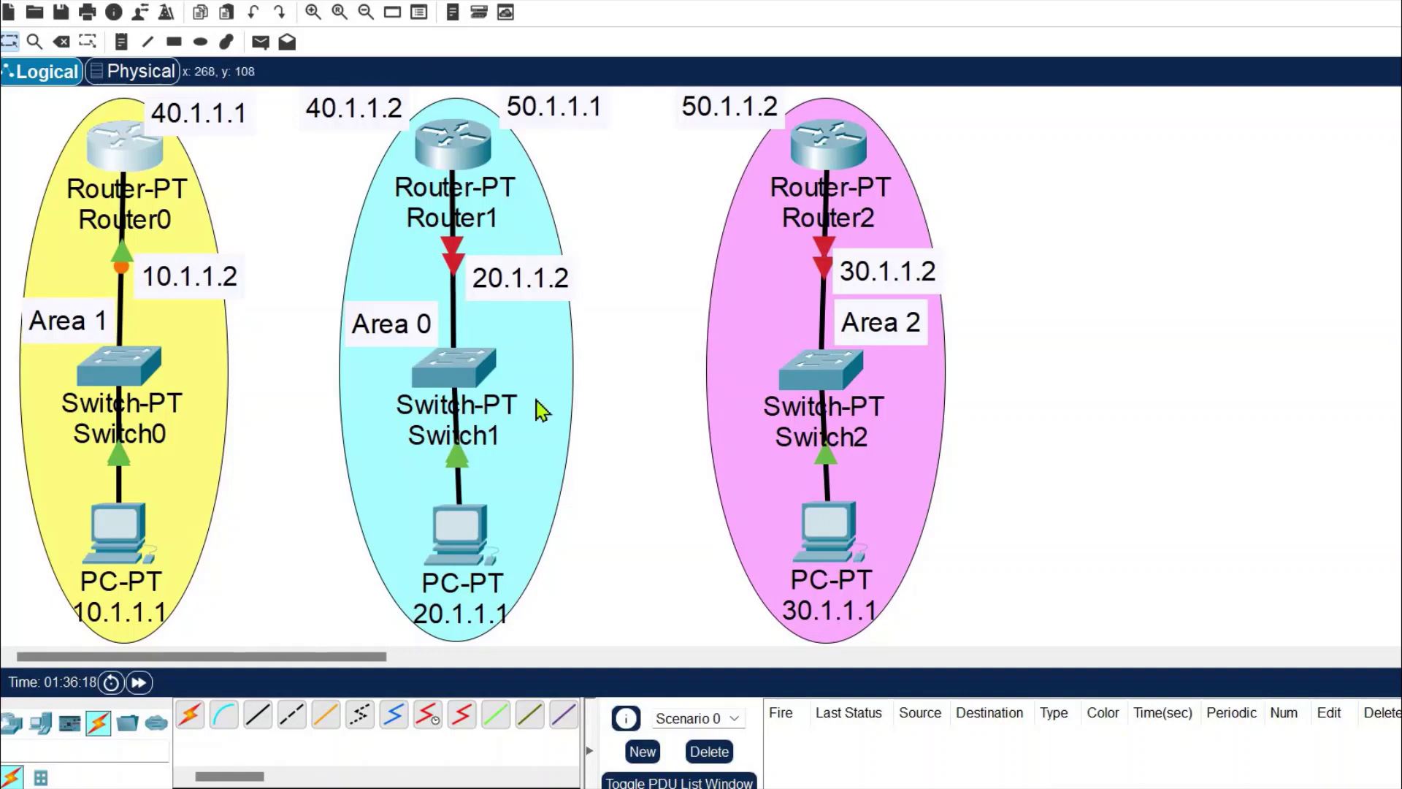
Review the IPv4 address and default gateway in the IP configuration of the PC in Area 0.
left_click(465, 538)
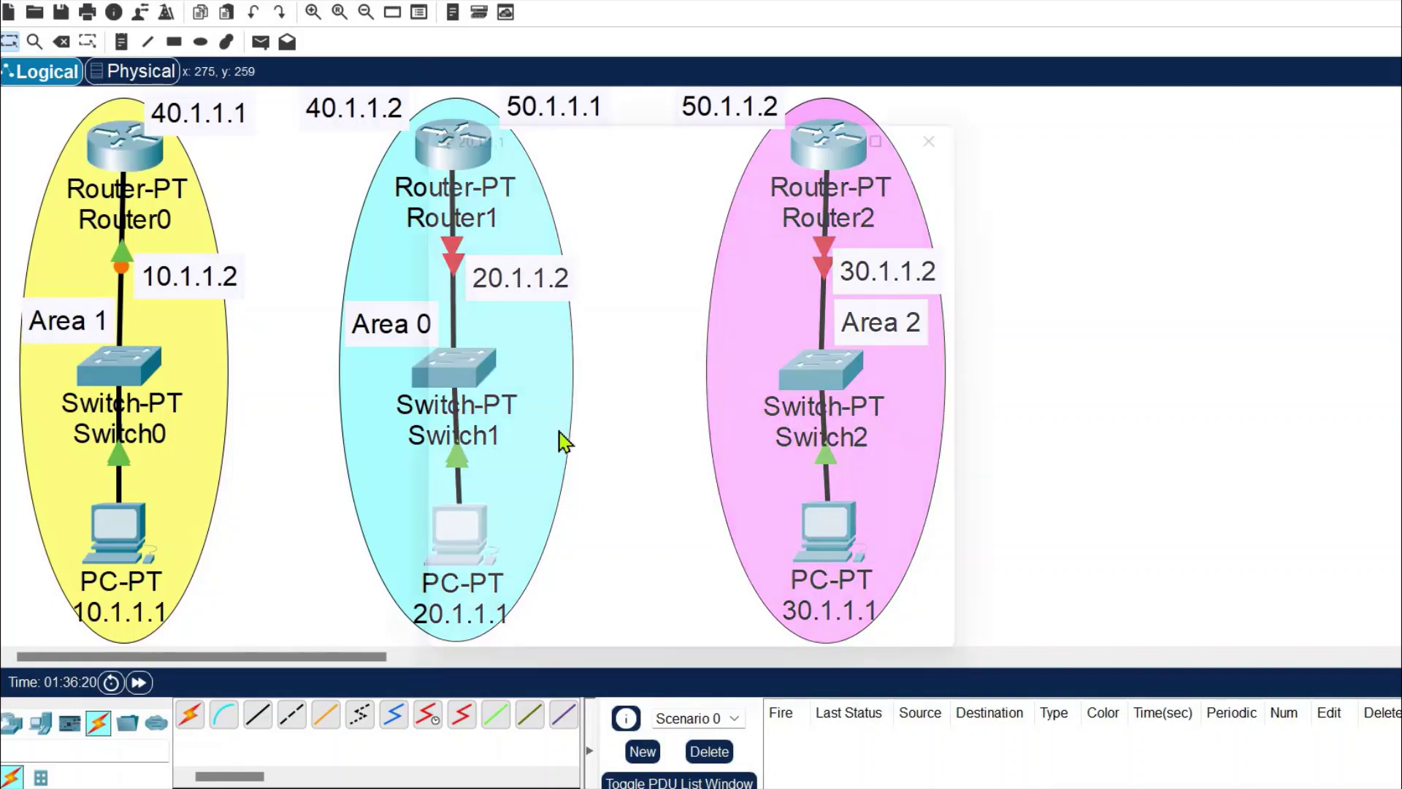
left_click_drag(818, 110, 1112, 55)
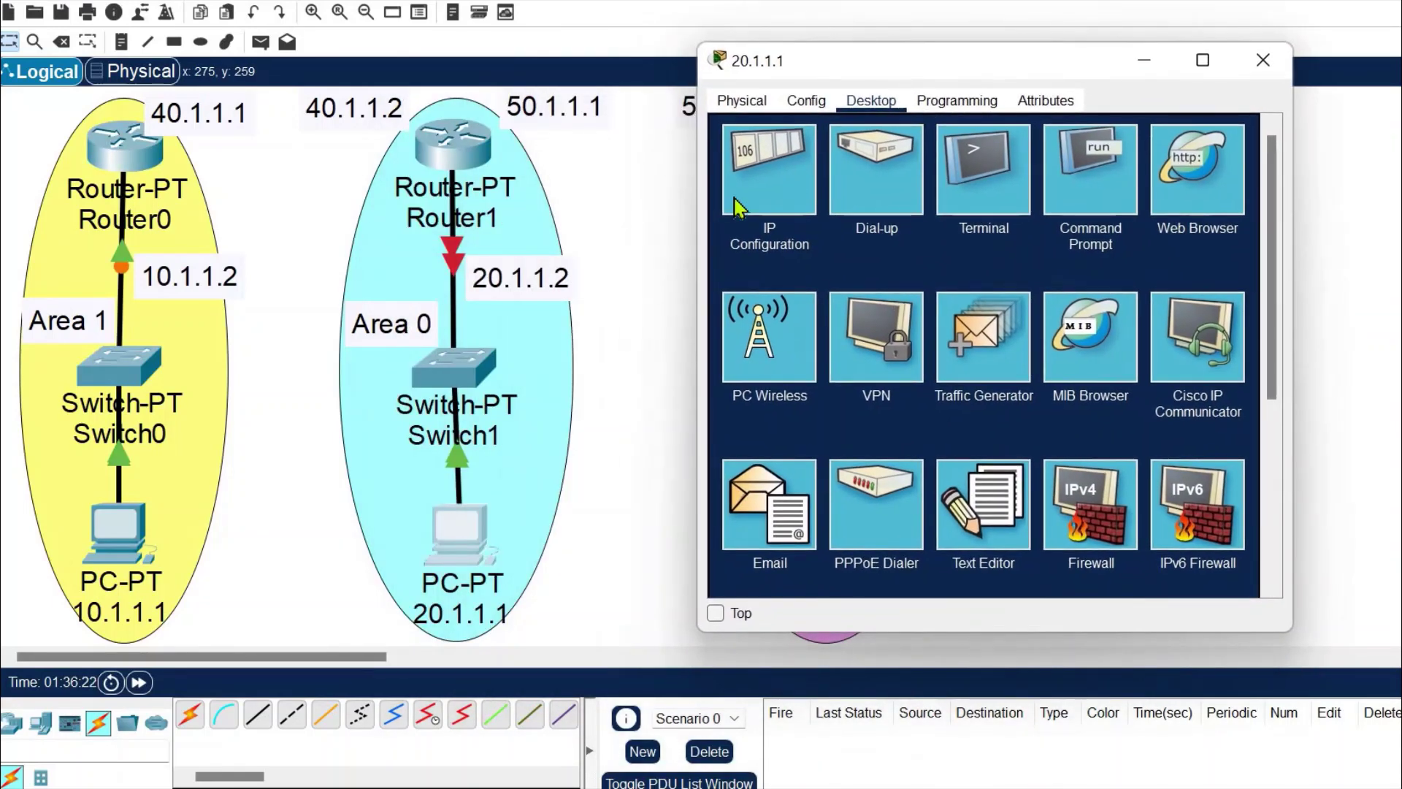
left_click(772, 166)
left_click_drag(967, 231, 867, 233)
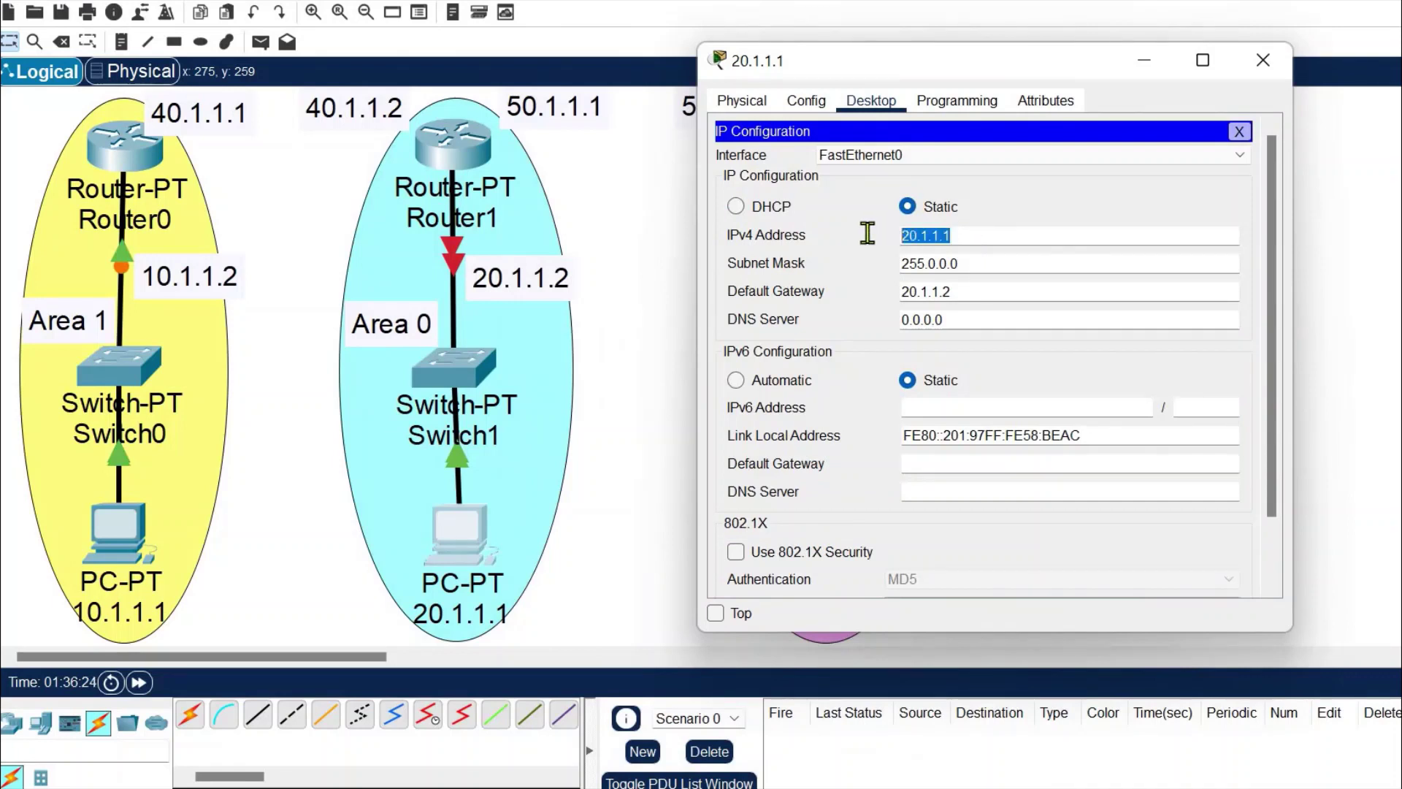
left_click_drag(995, 295, 880, 310)
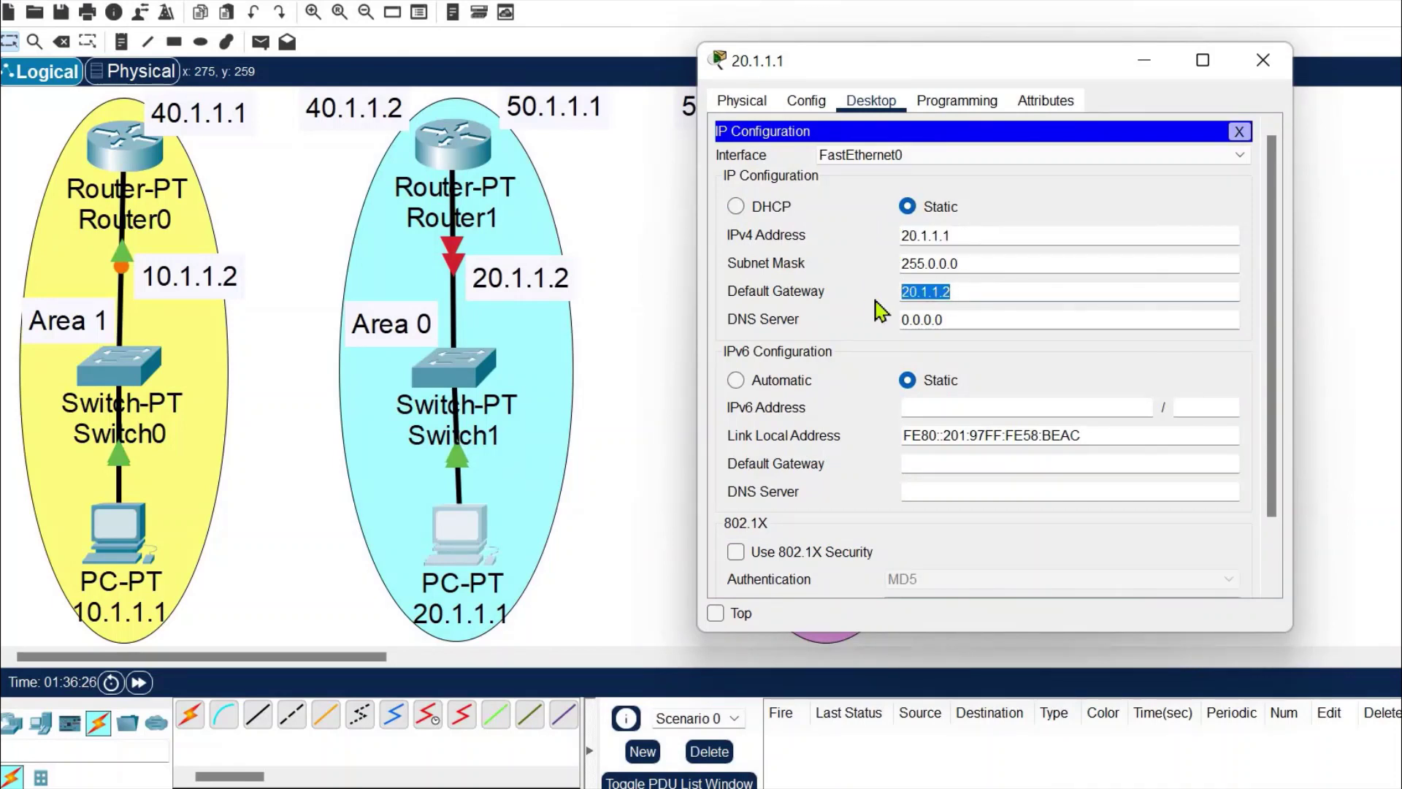
left_click(1263, 60)
Turn on Router1's FastEthernet0/0 port and assign it IPv4 address 20.1.1.2 with subnet mask 255.0.0.0.
left_click(453, 142)
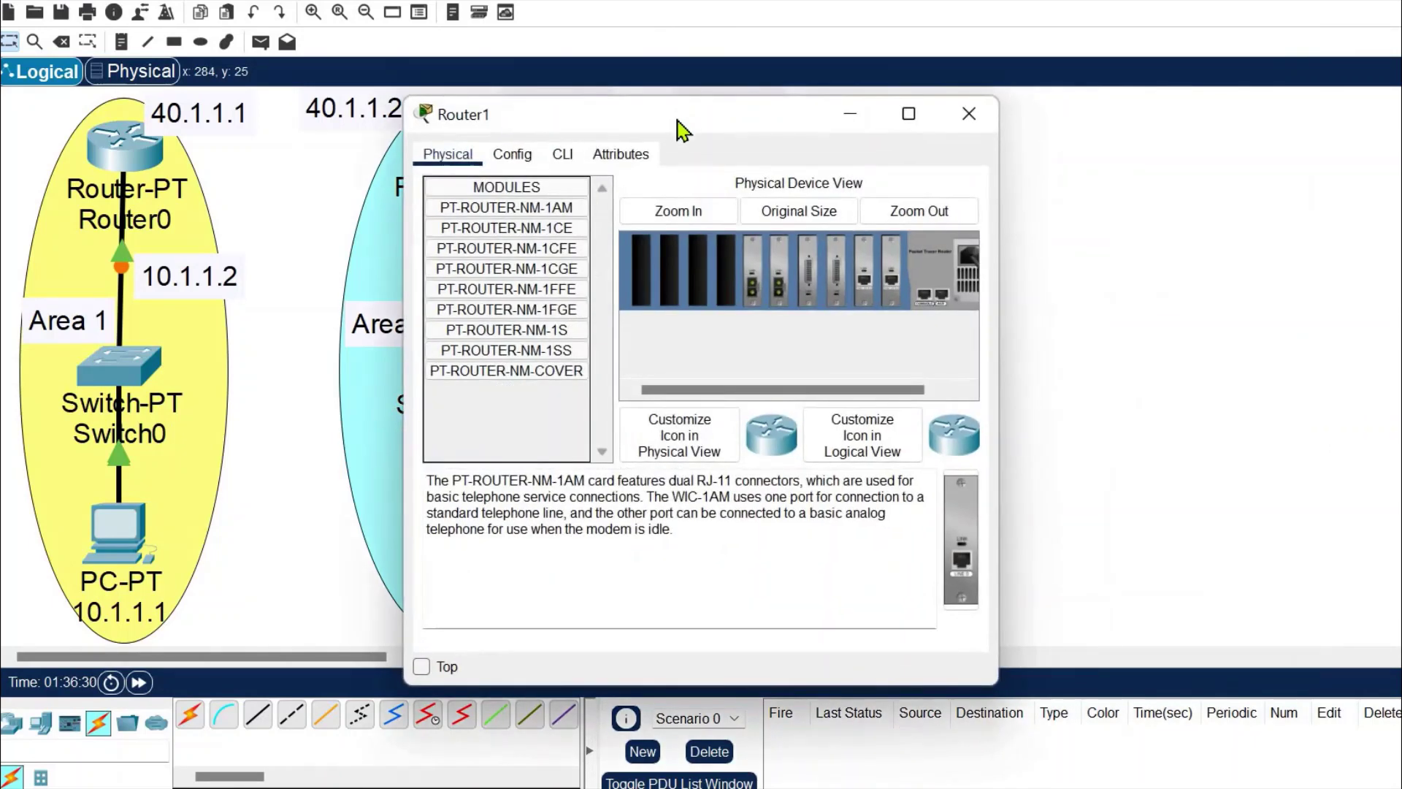
left_click_drag(805, 106, 1147, 36)
left_click(858, 89)
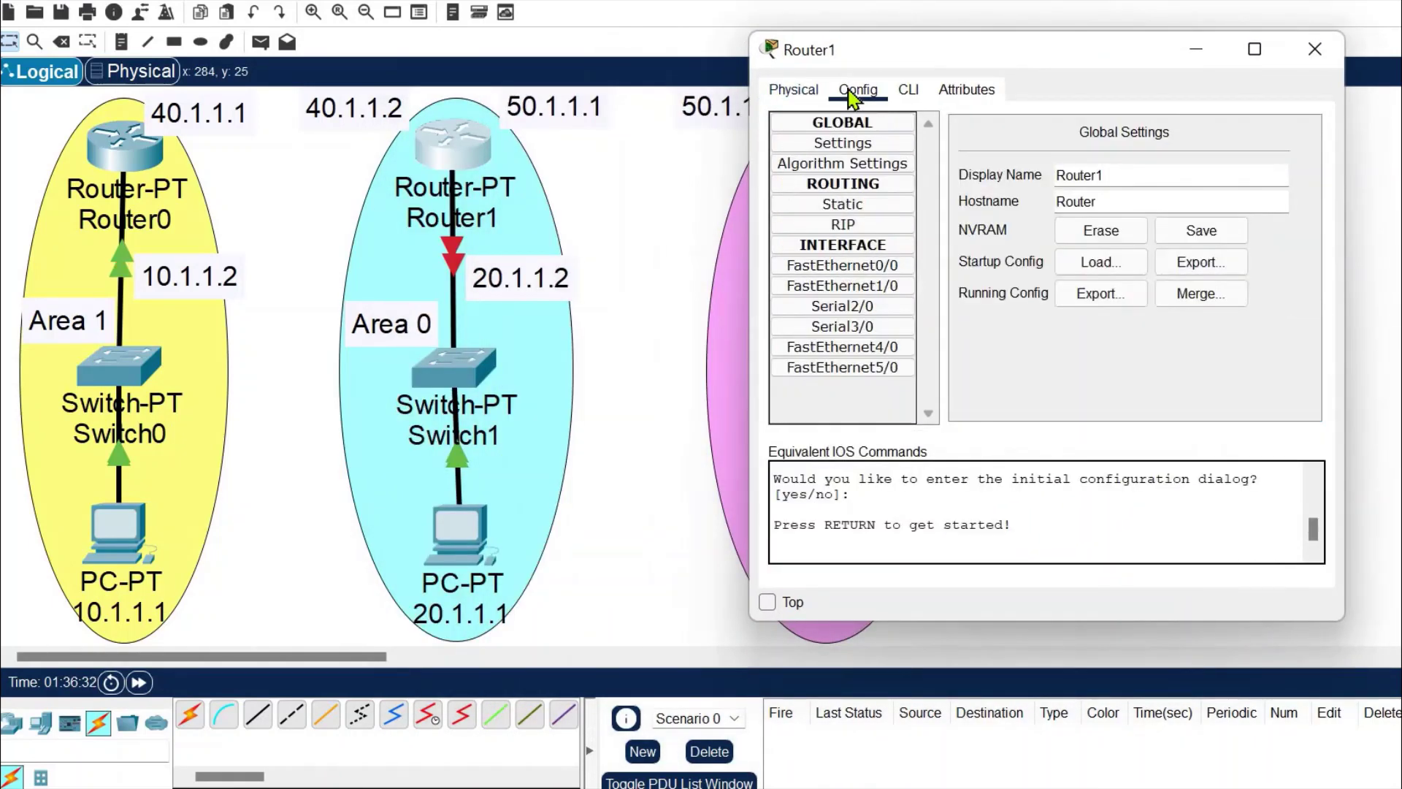
left_click(869, 265)
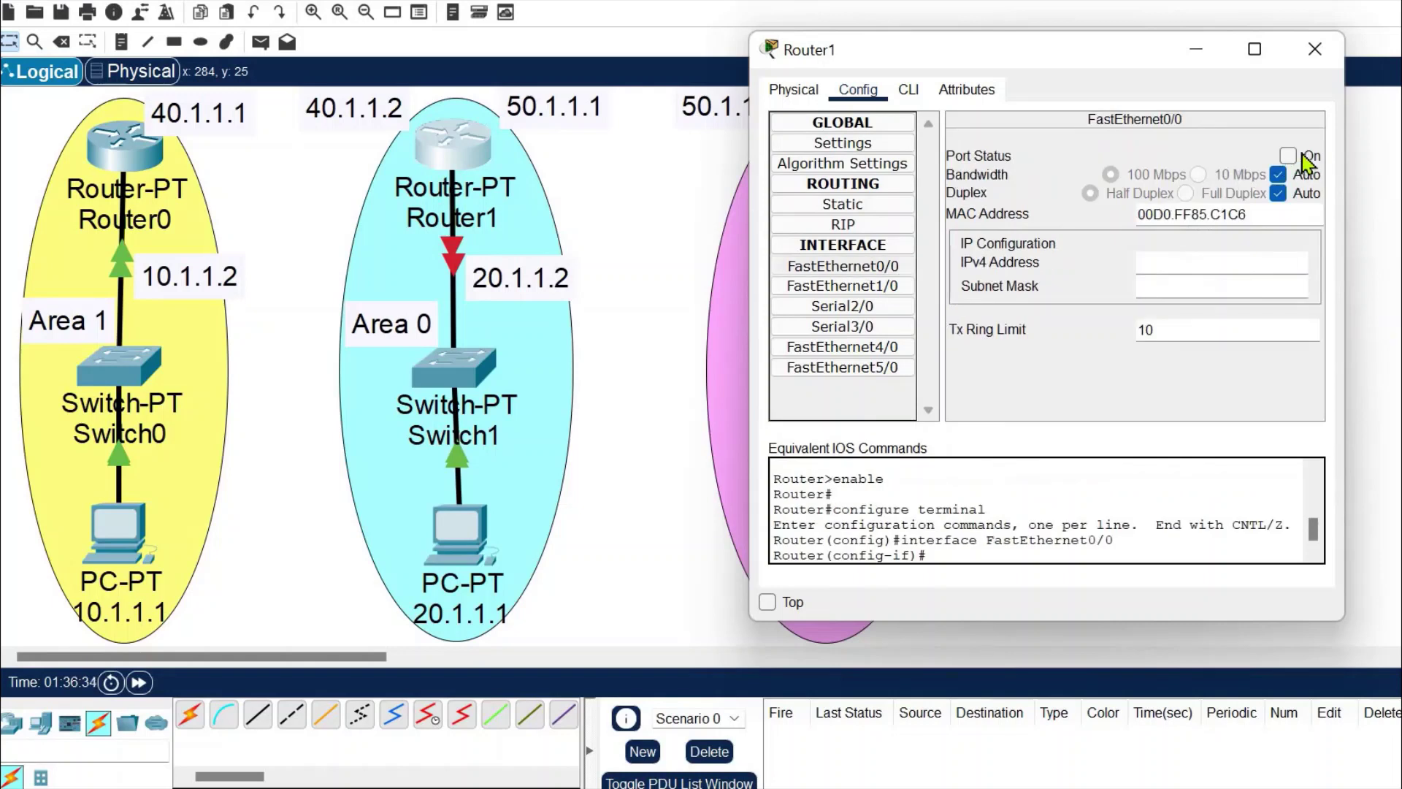
left_click(1287, 156)
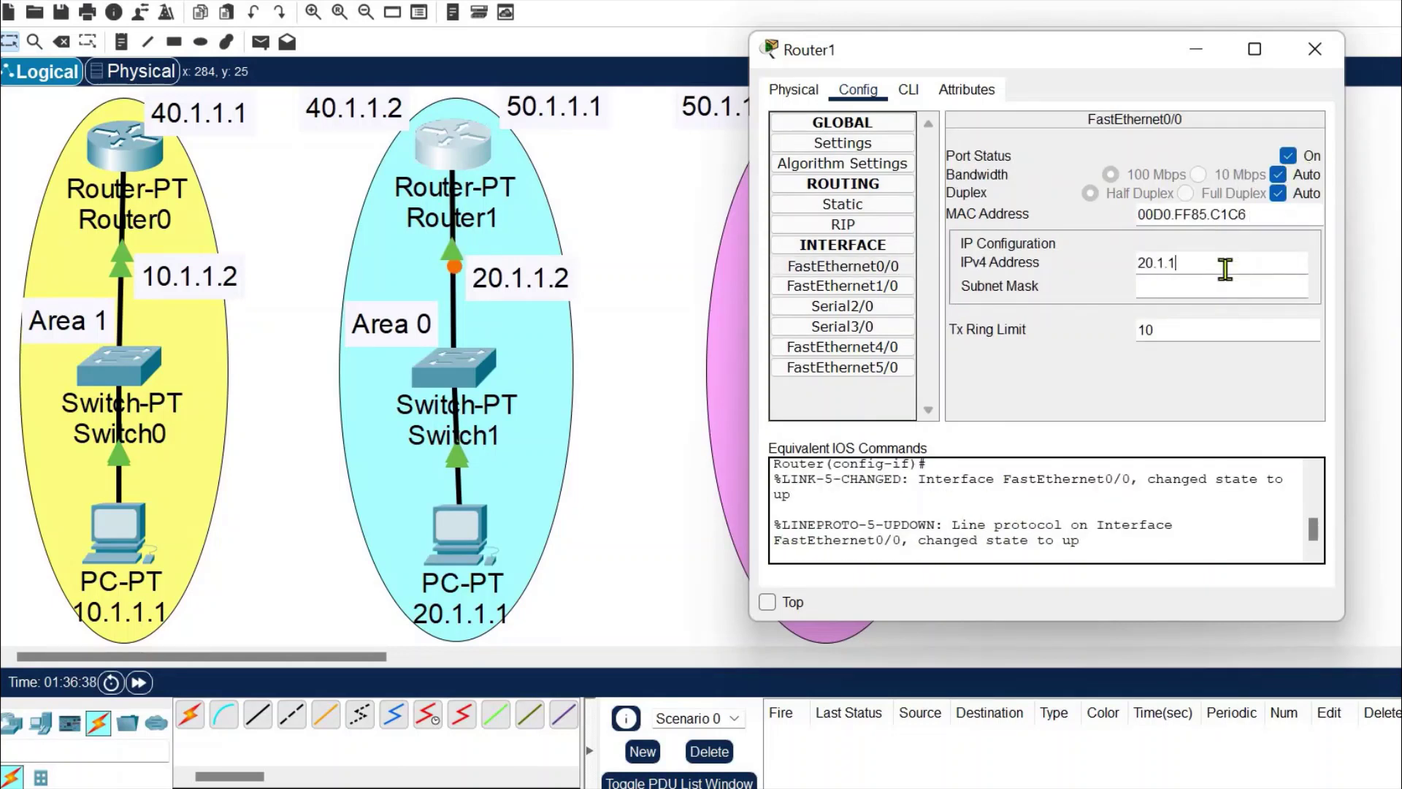
double_click(1163, 262)
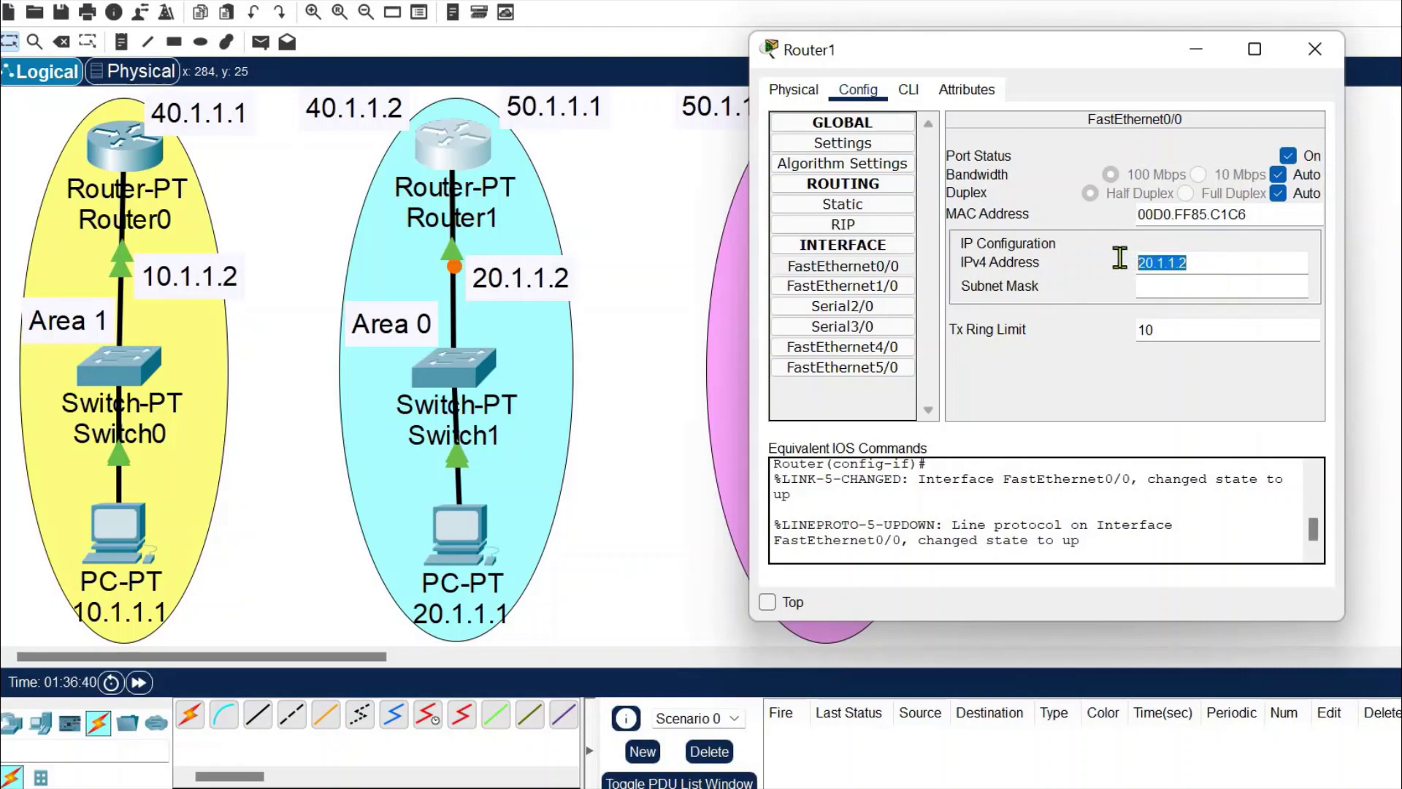
left_click(1178, 291)
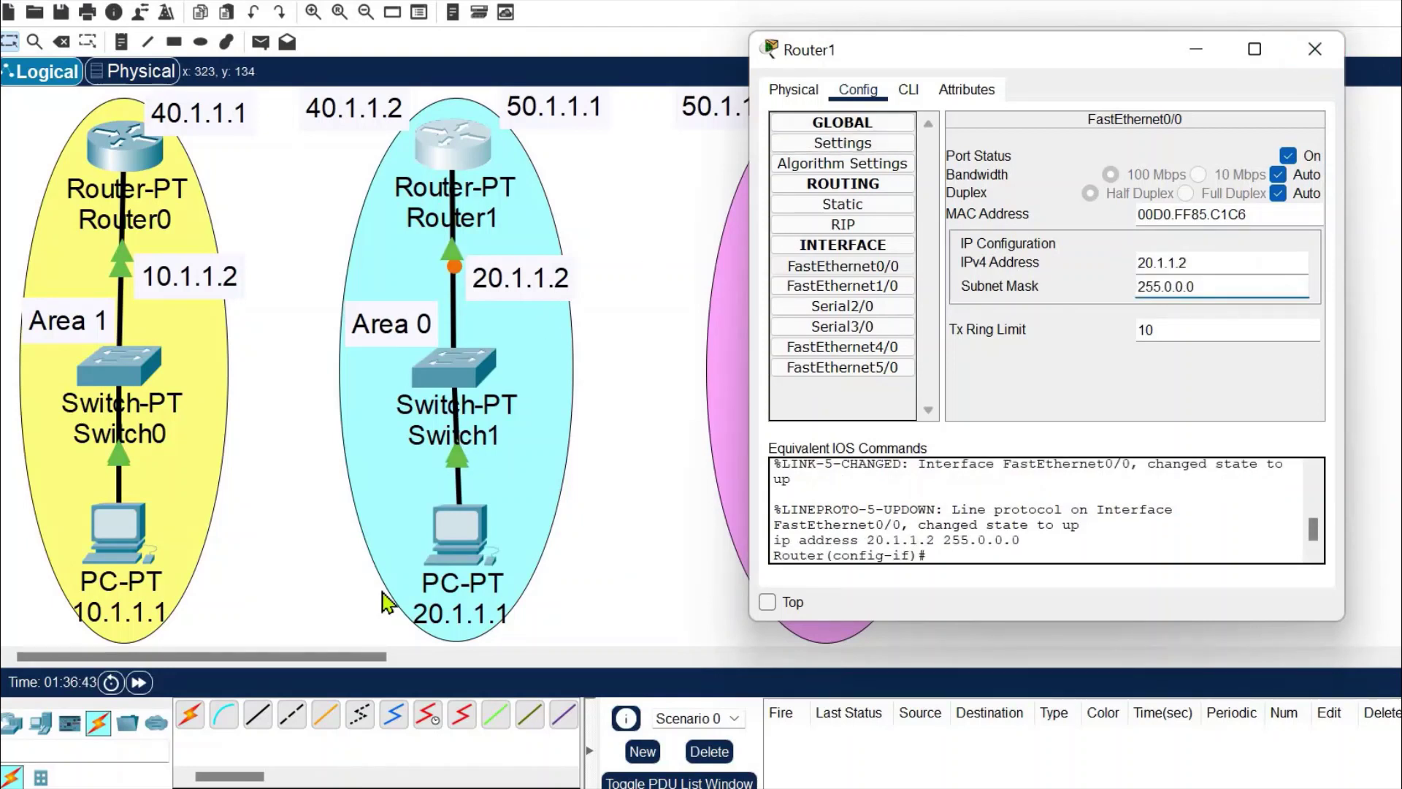
left_click(1316, 52)
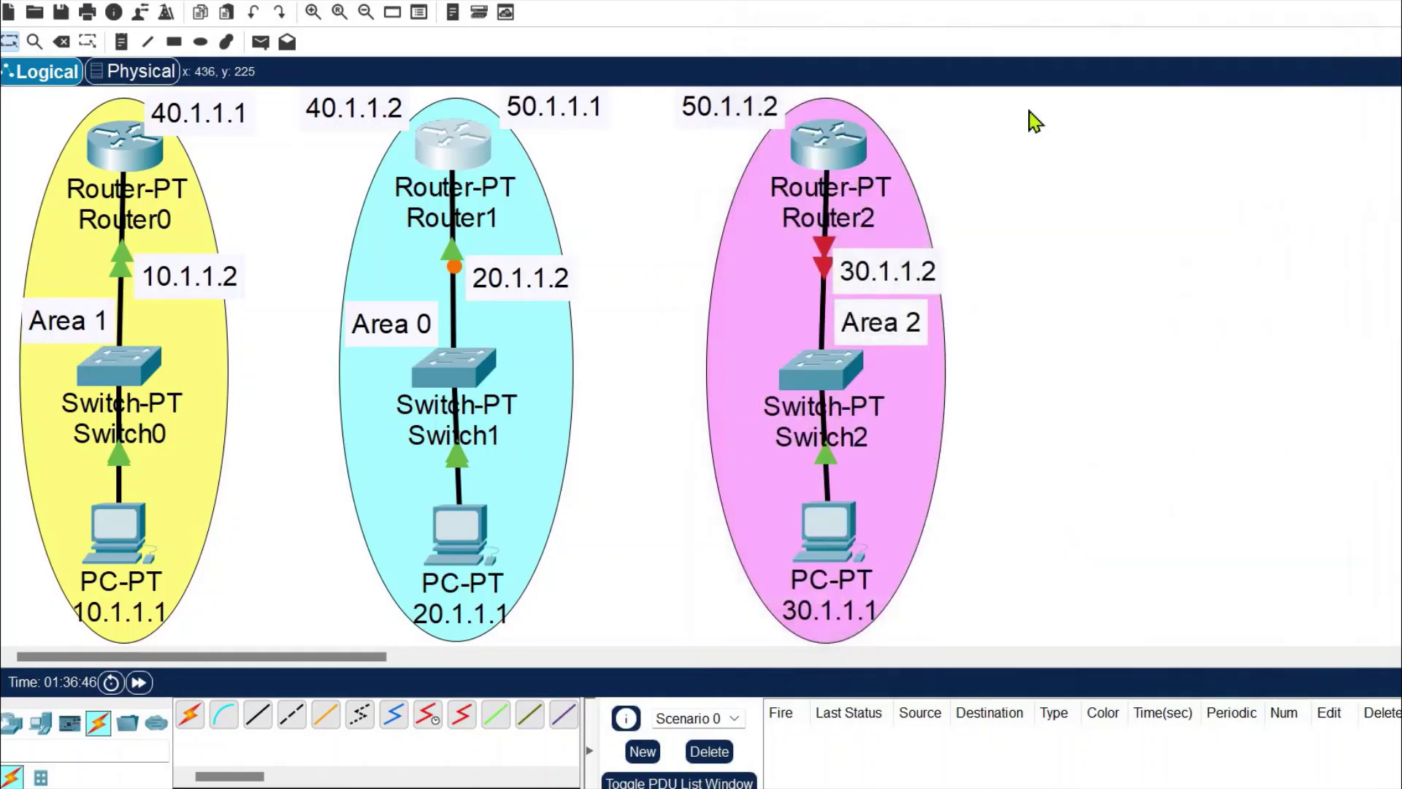
Review the IPv4 address and default gateway in the IP configuration of the PC in Area 2.
left_click(823, 153)
left_click(967, 112)
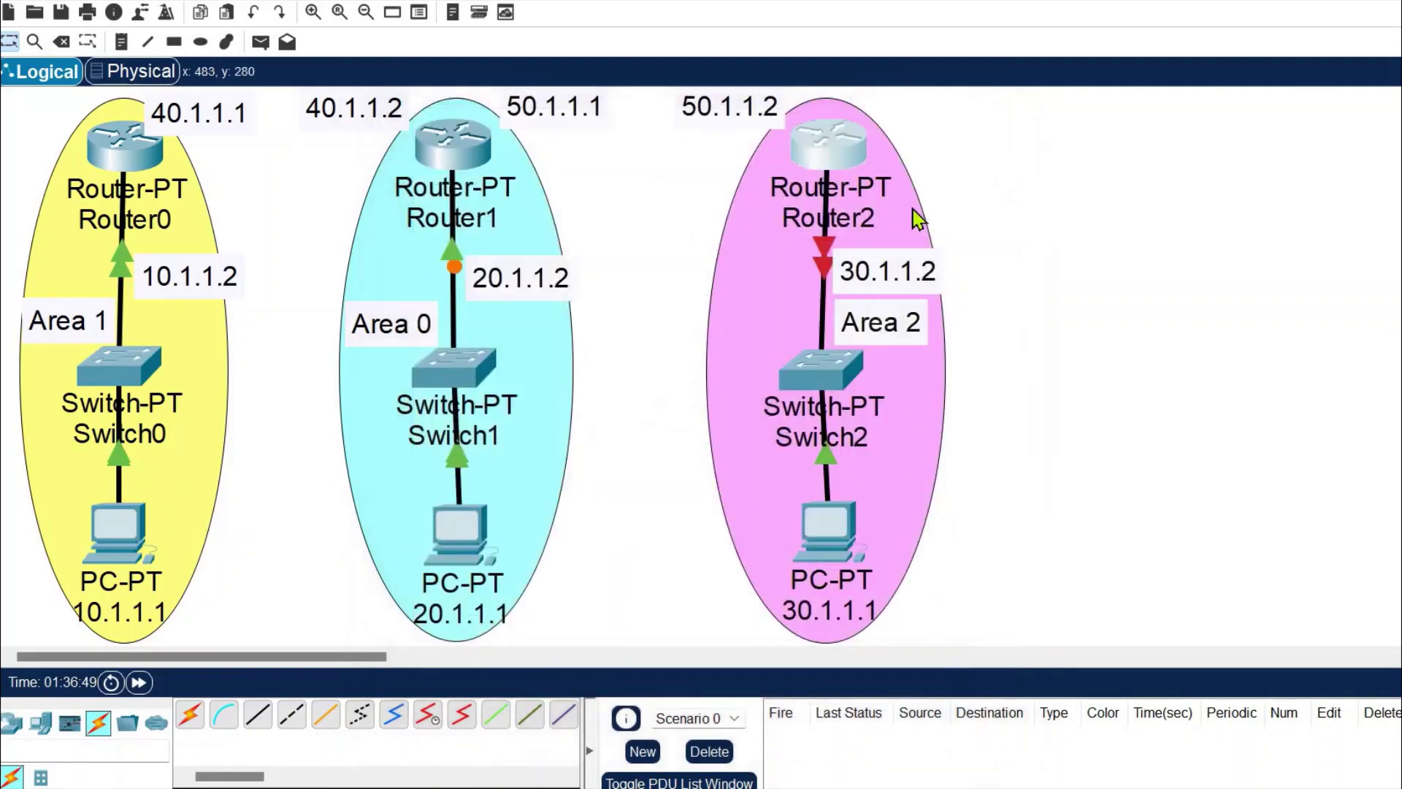
left_click(831, 546)
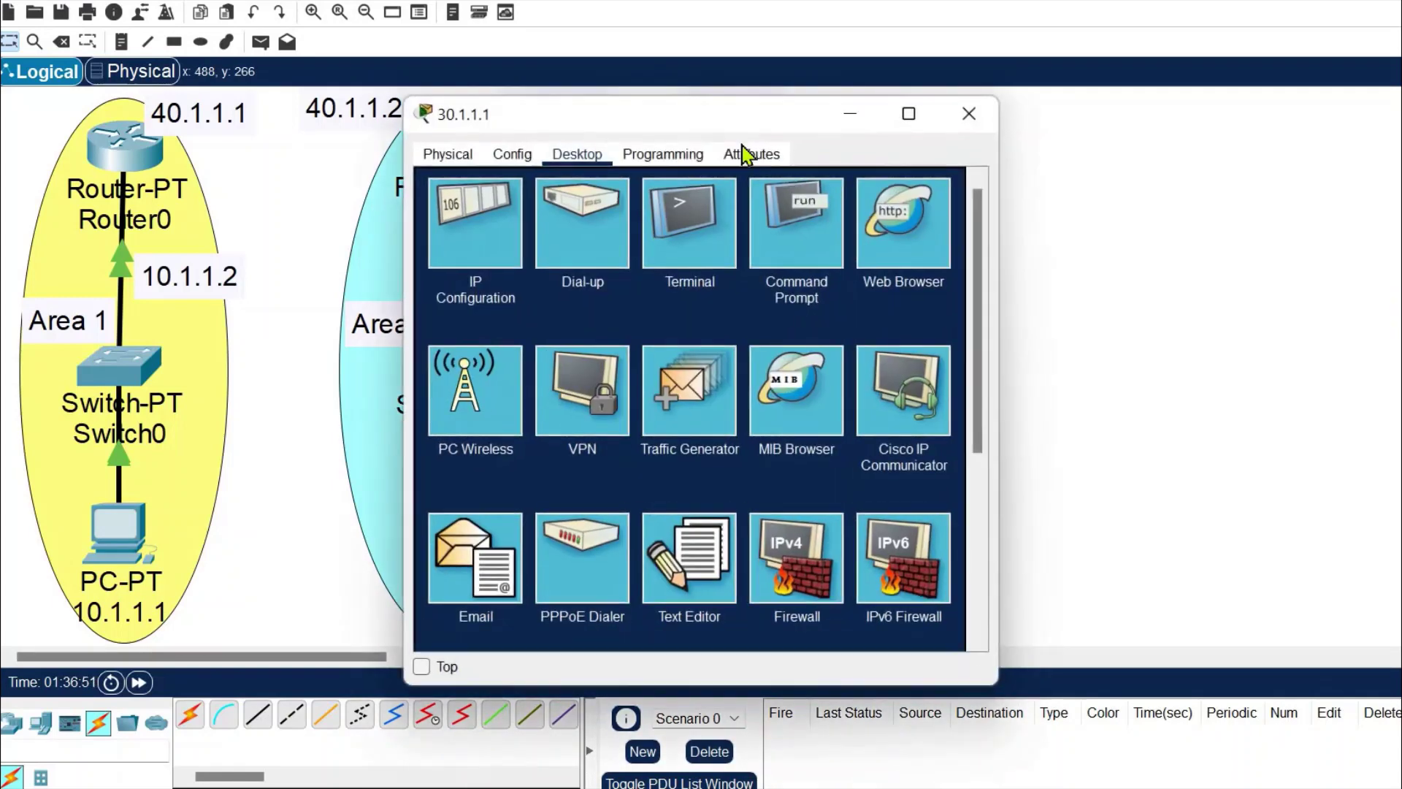
left_click_drag(712, 124, 360, 63)
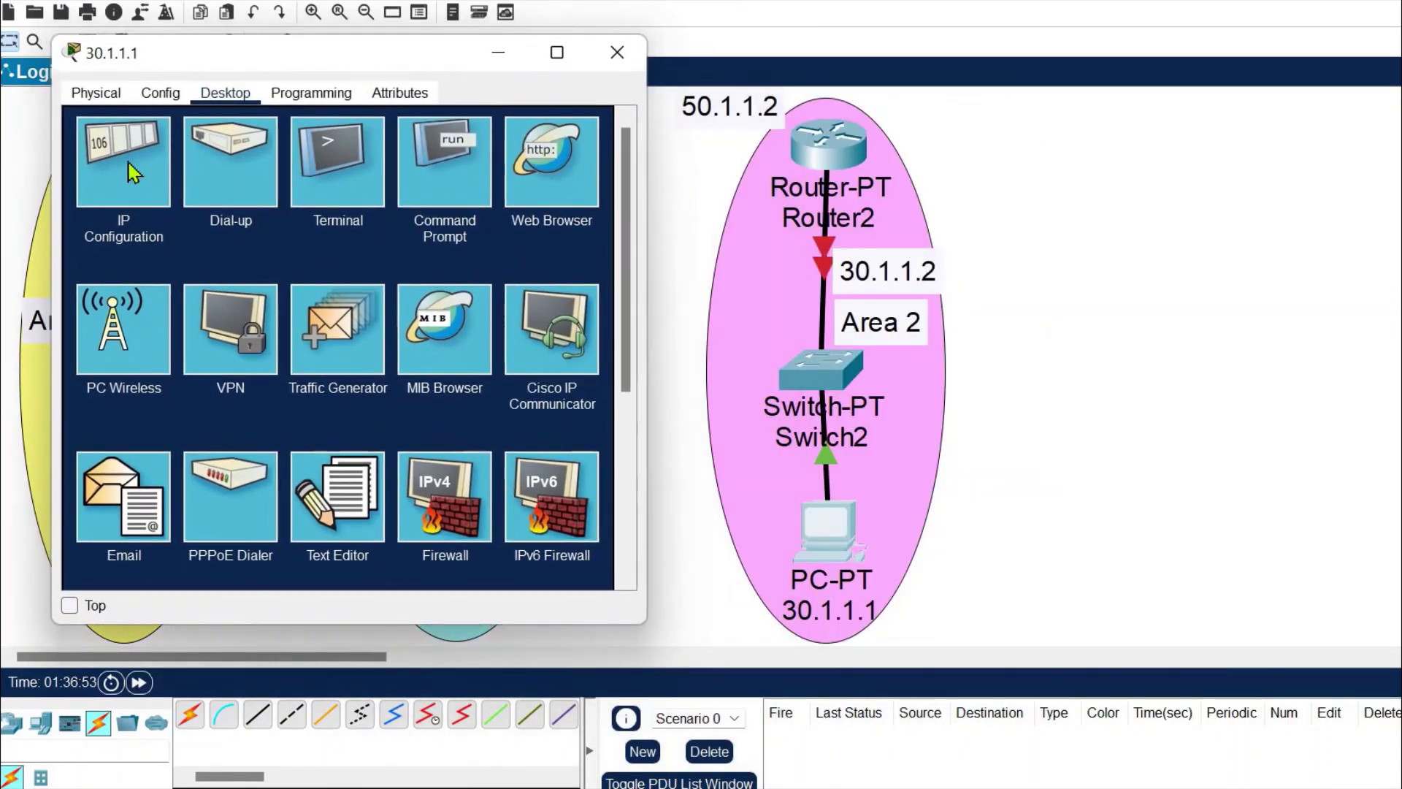
left_click(136, 173)
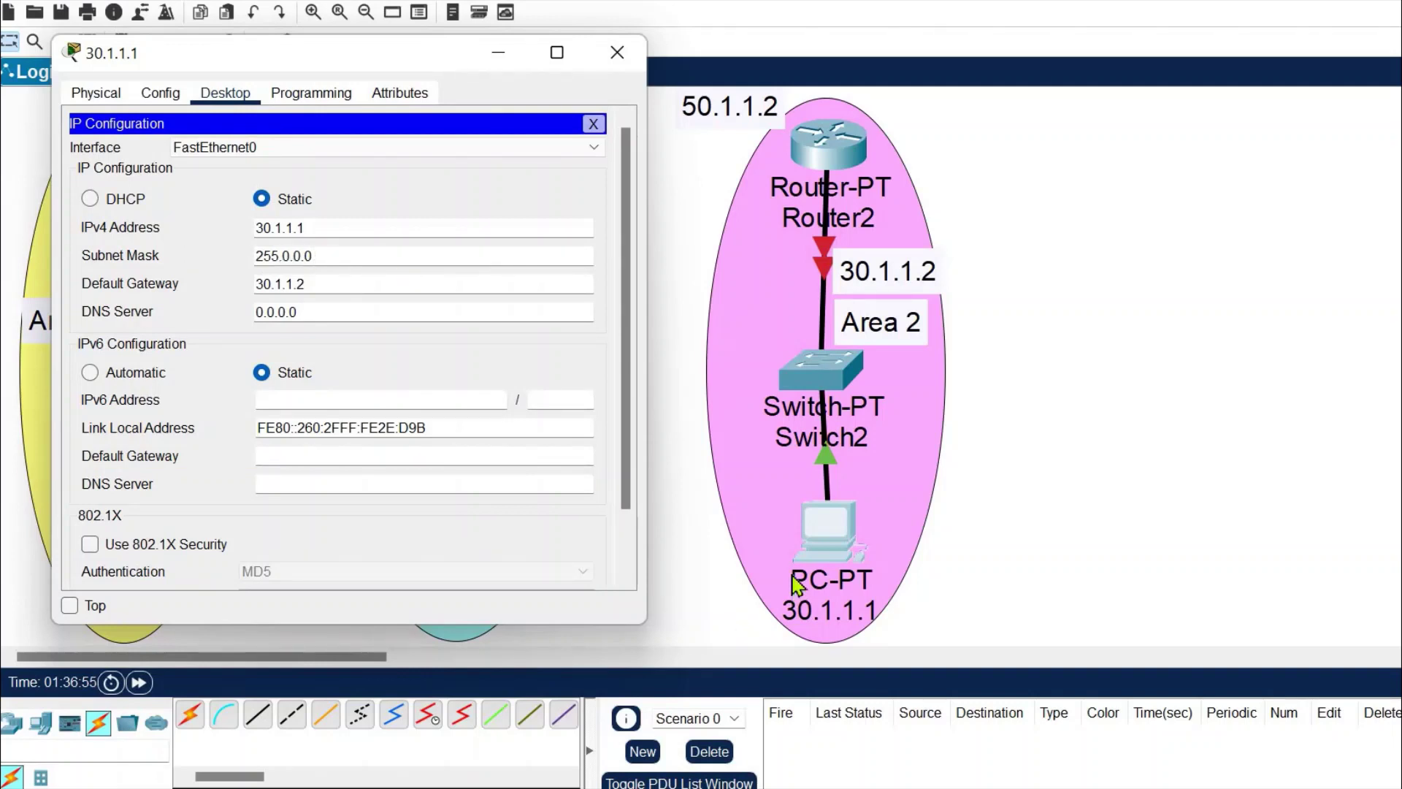
left_click_drag(321, 228, 214, 216)
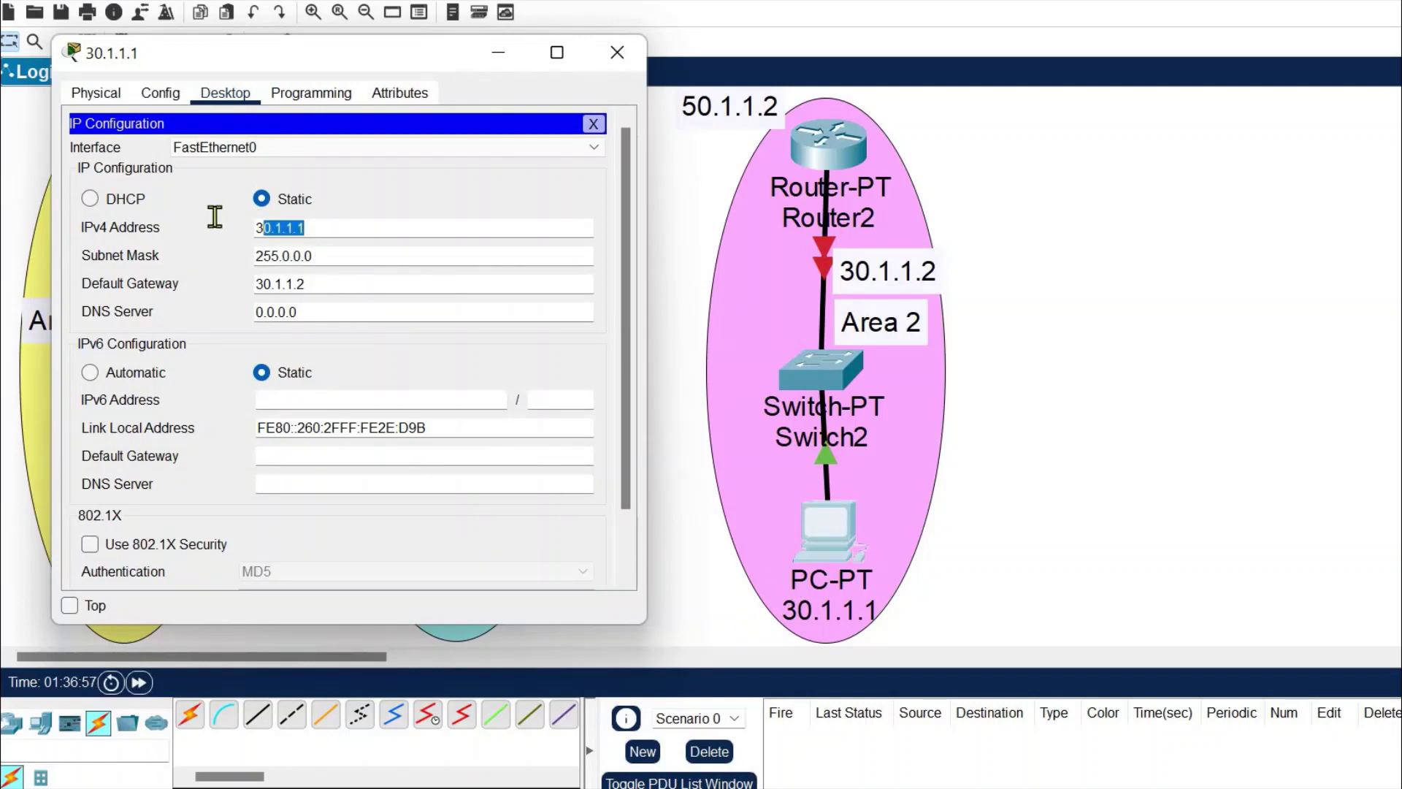
left_click_drag(328, 287, 219, 291)
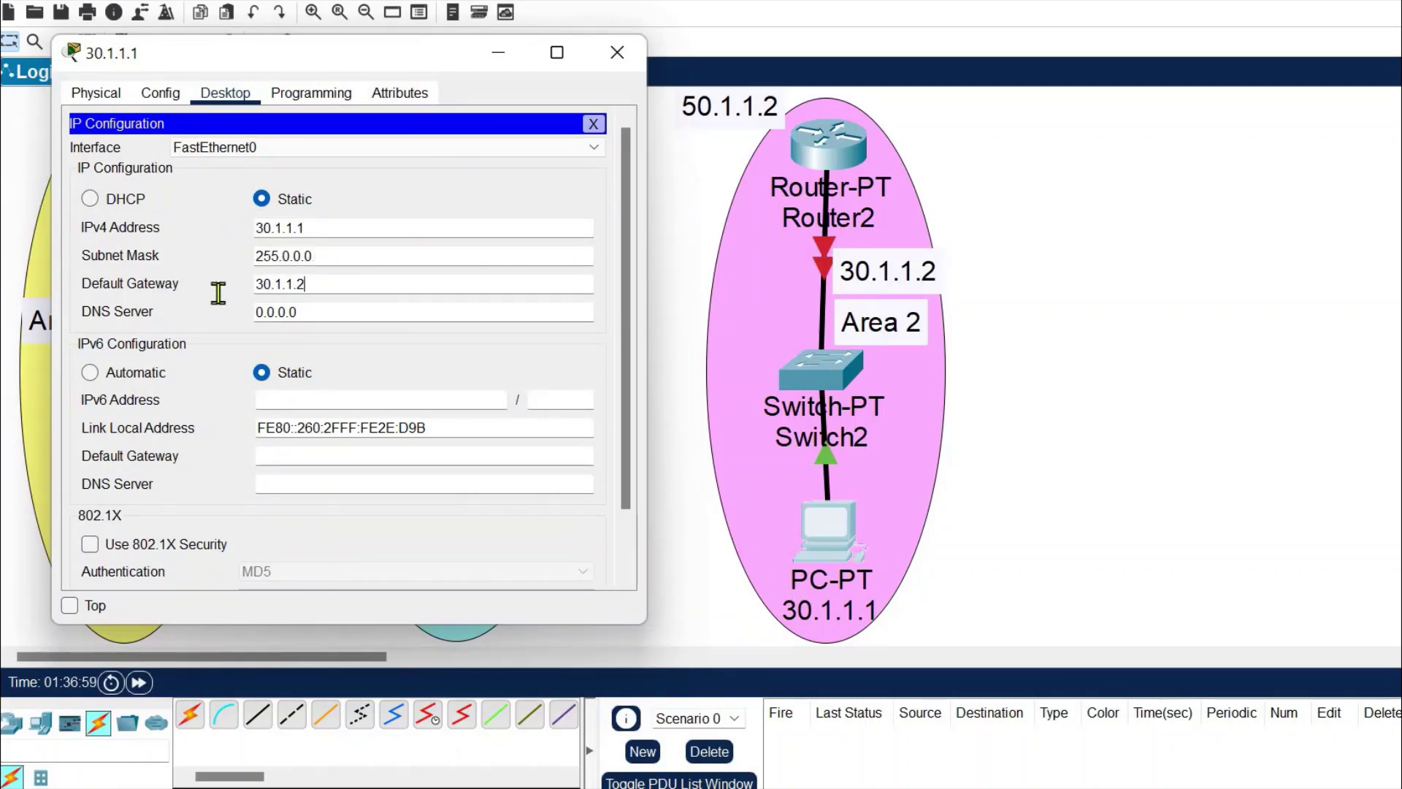
left_click(615, 52)
Turn on Router2's FastEthernet0/0 port and assign it IPv4 address 30.1.1.2 with subnet mask 255.0.0.0.
left_click(829, 146)
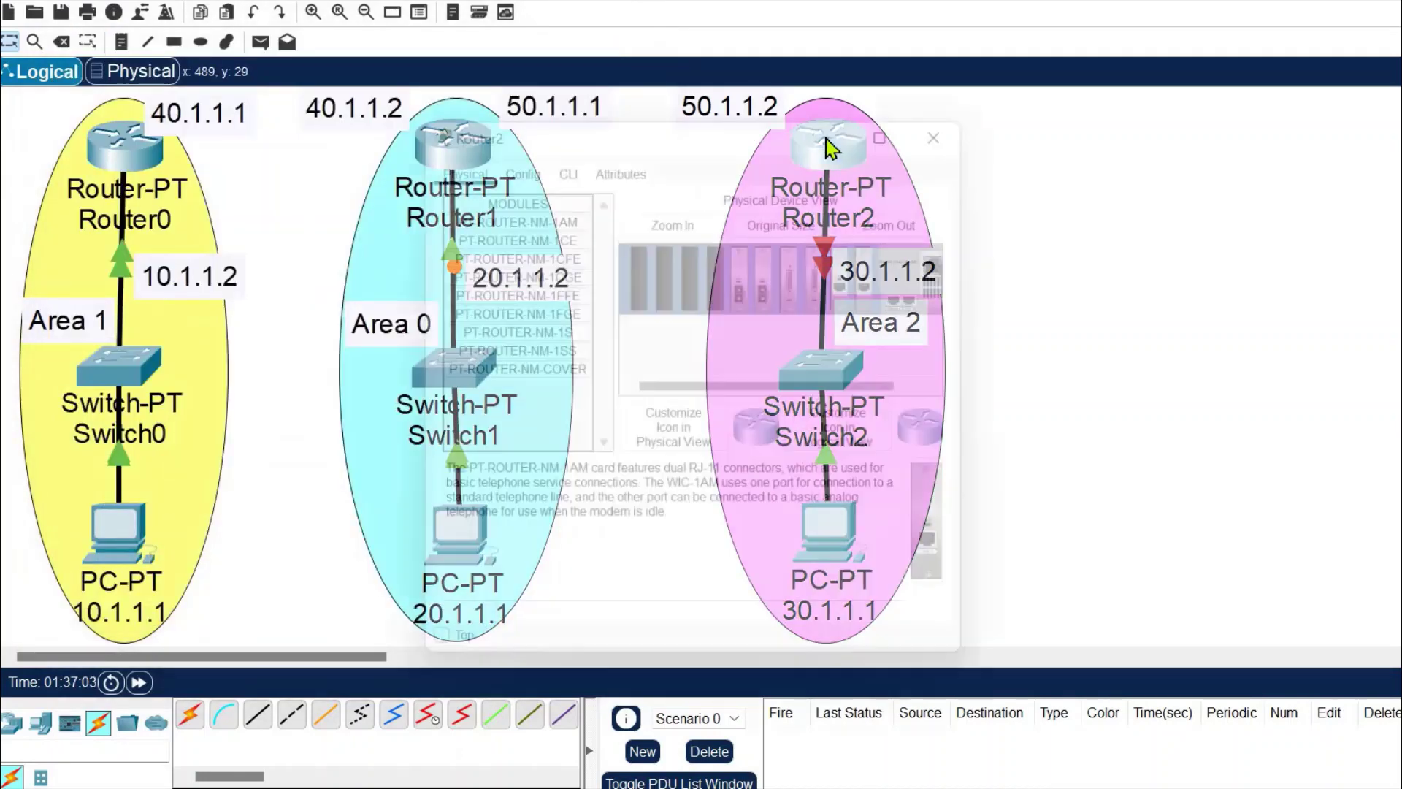
left_click_drag(745, 119, 423, 79)
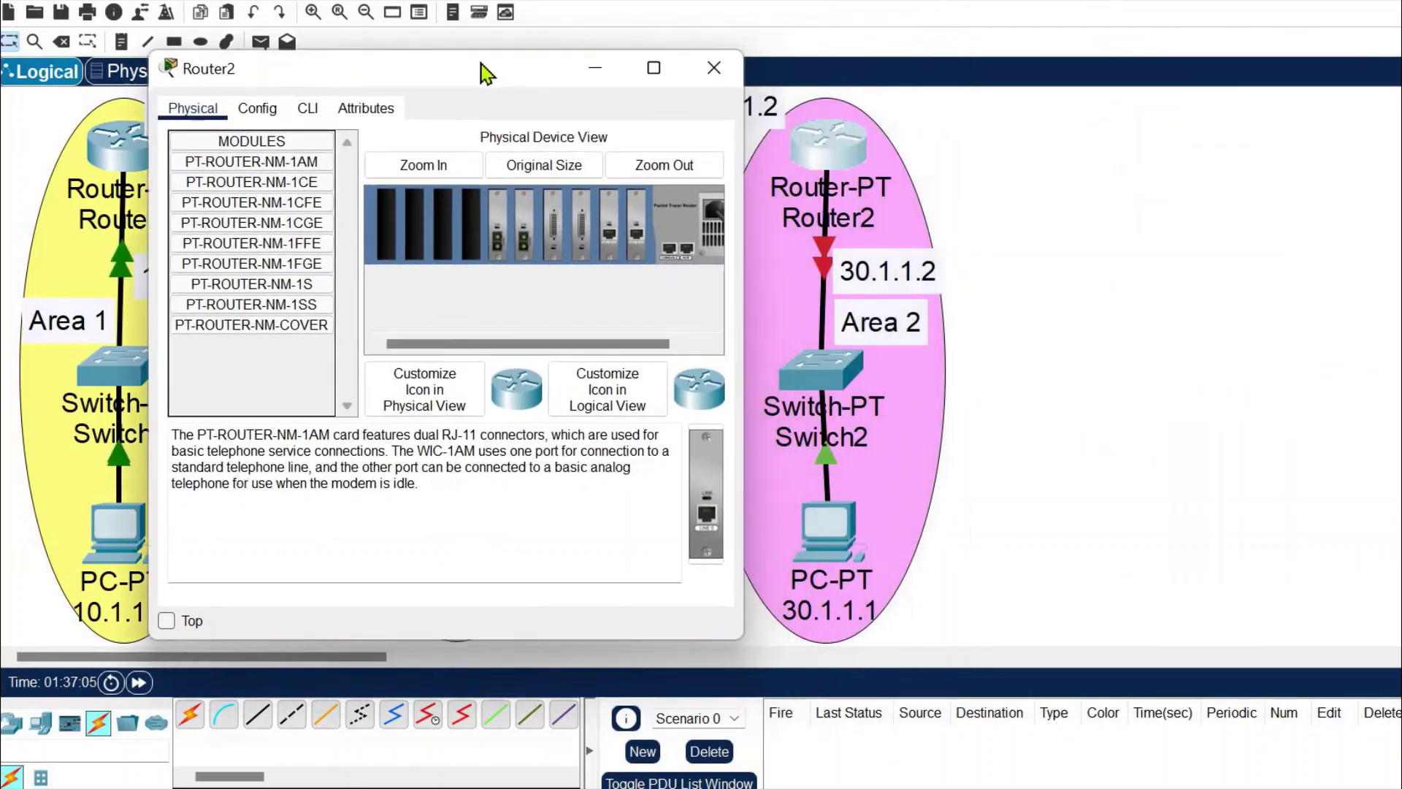
left_click(249, 108)
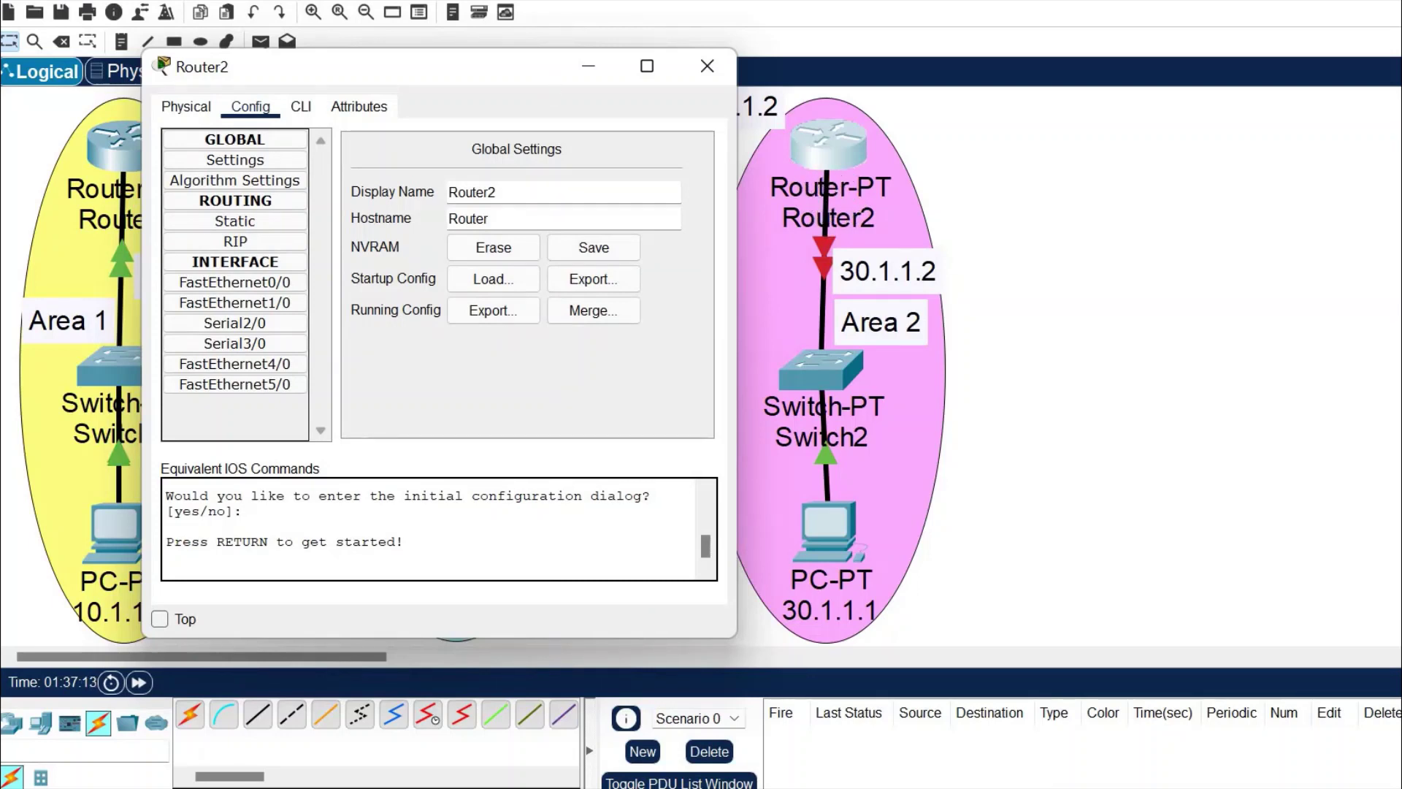
left_click(252, 159)
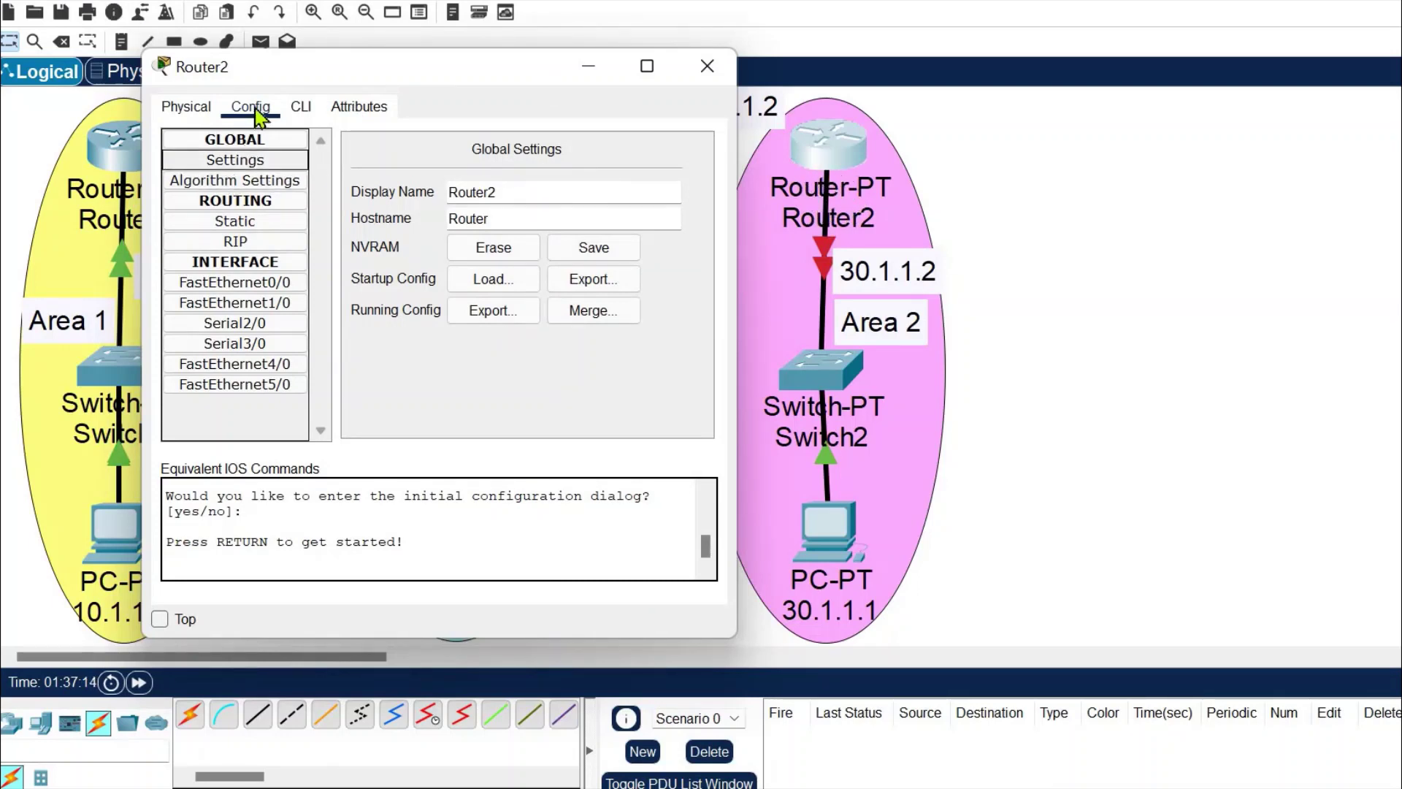
left_click(270, 281)
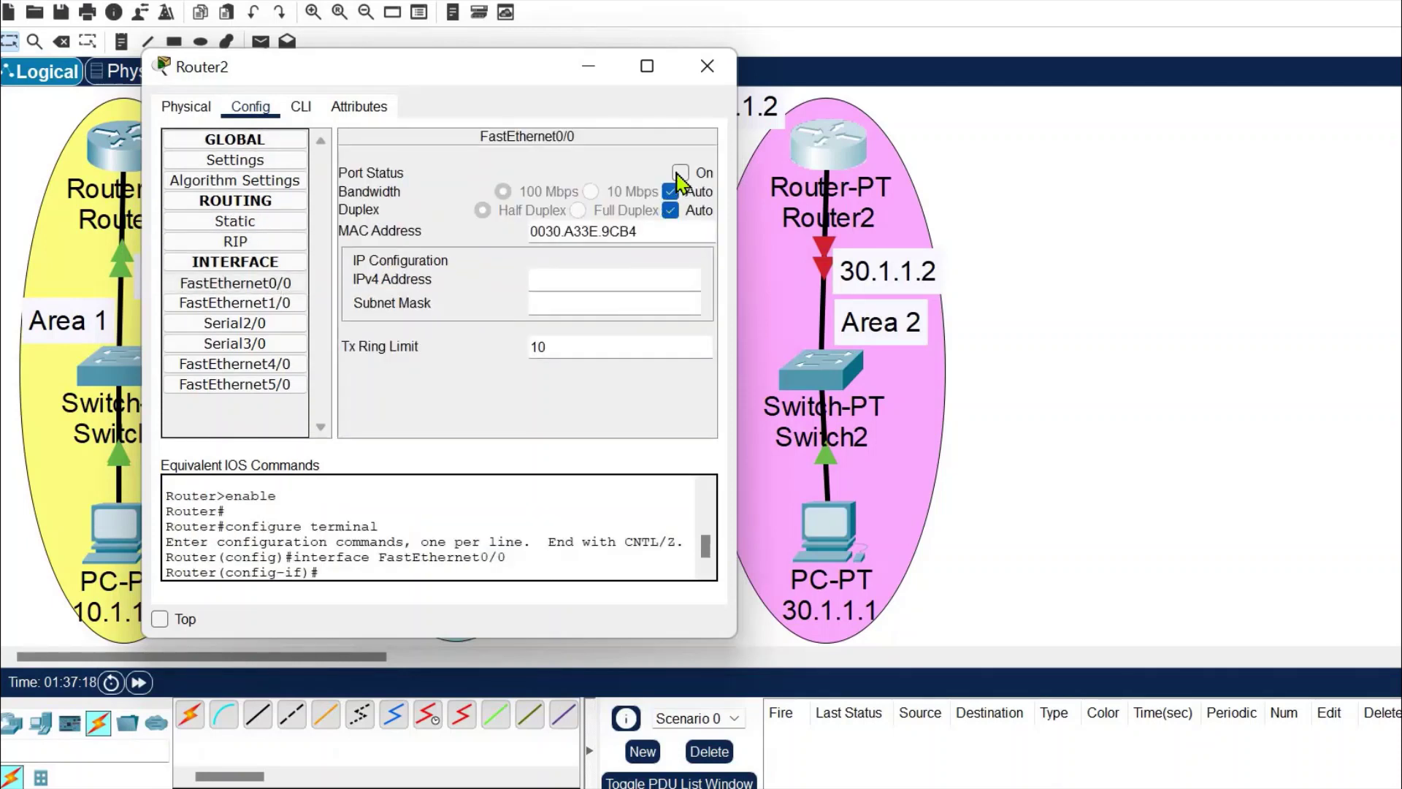
left_click(680, 173)
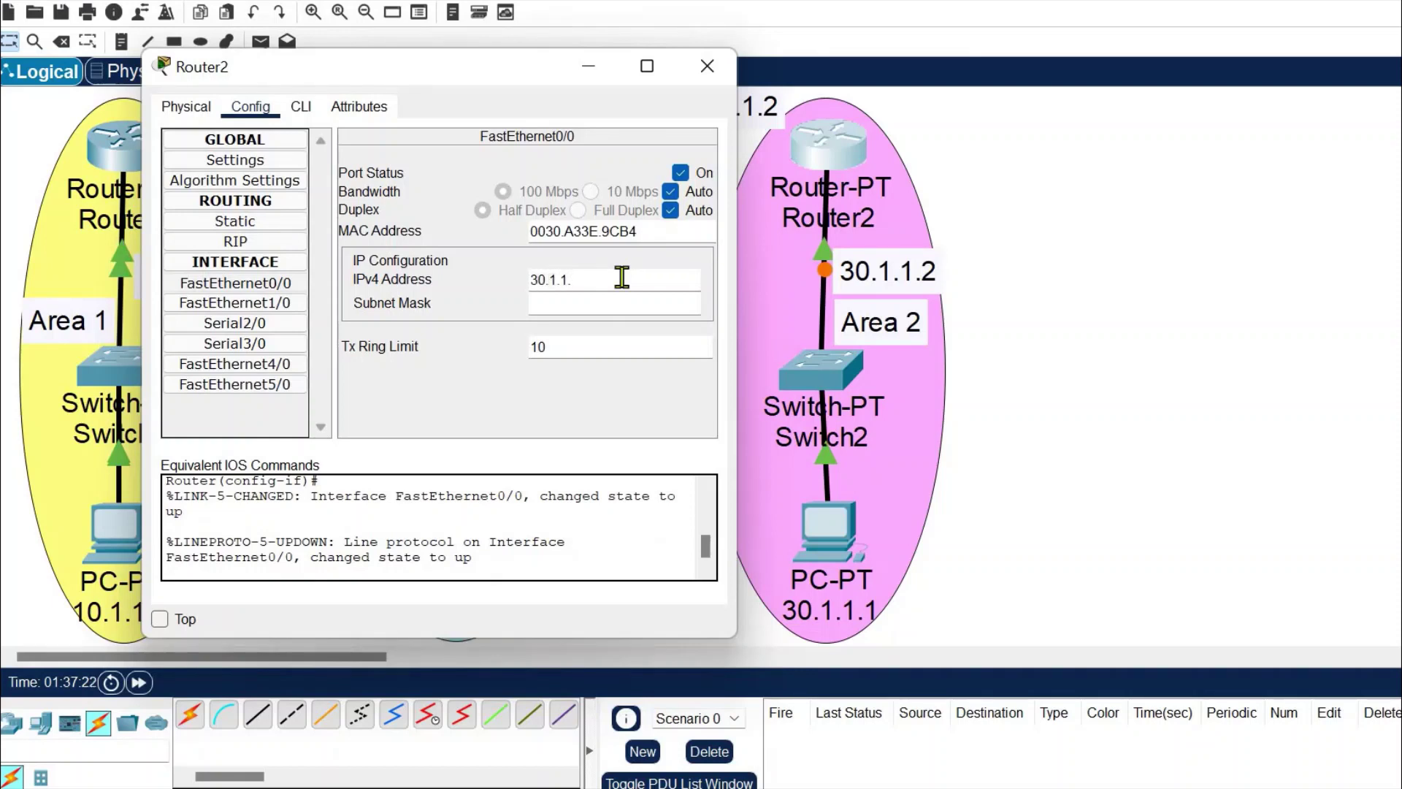
left_click(622, 306)
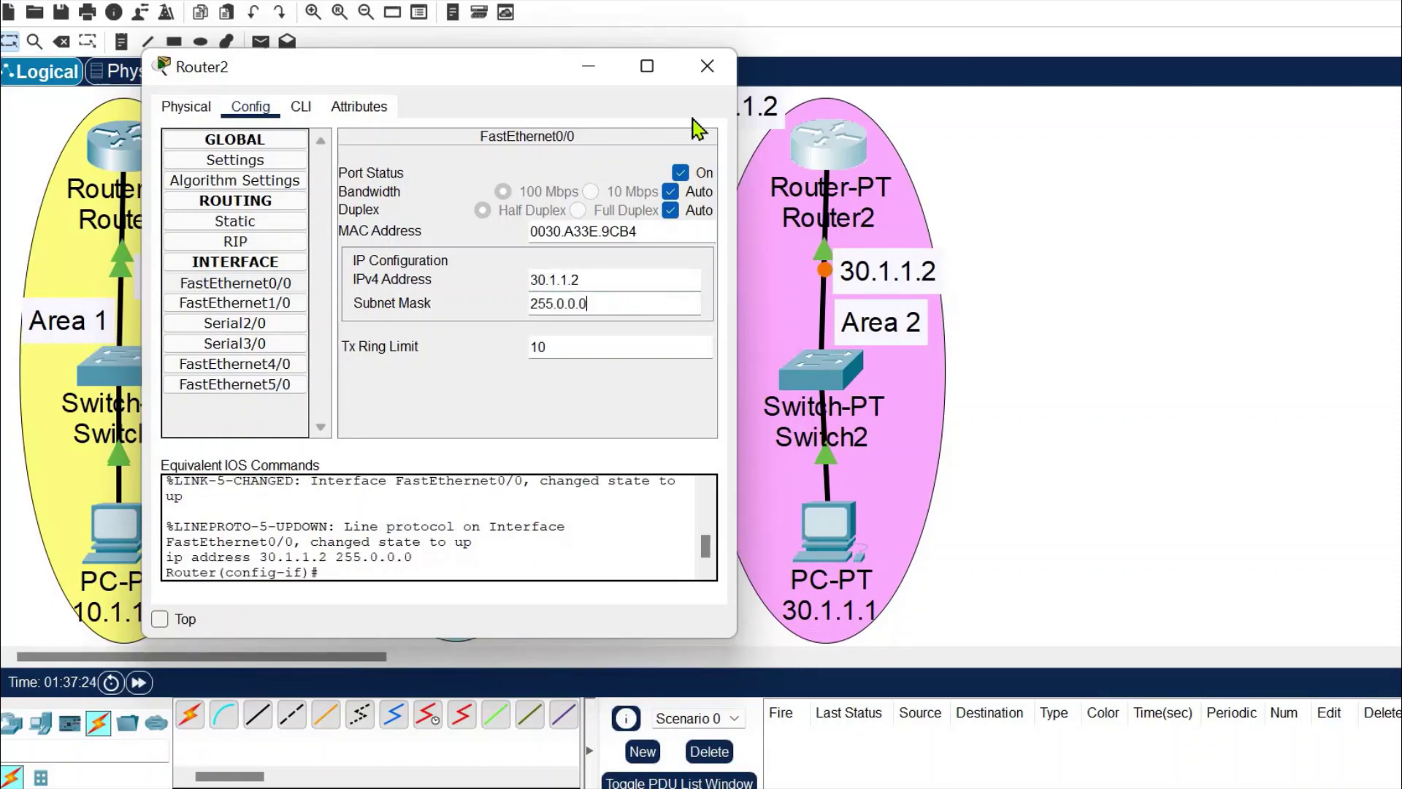
left_click(709, 65)
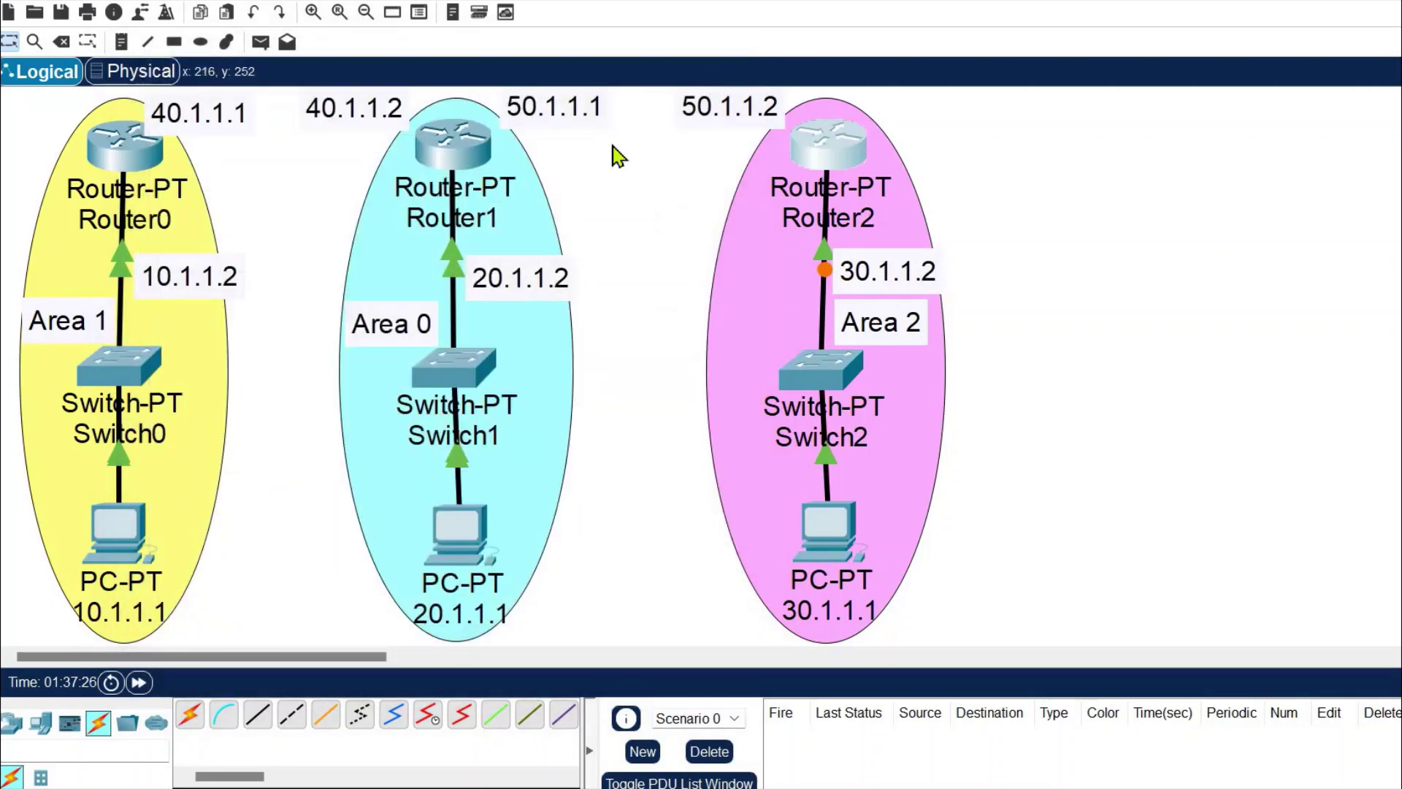
Test connectivity with simple PDUs from PC 10.1.1.1 to Router0 and from PC 20.1.1.1 to Router1.
left_click(174, 42)
left_click(257, 45)
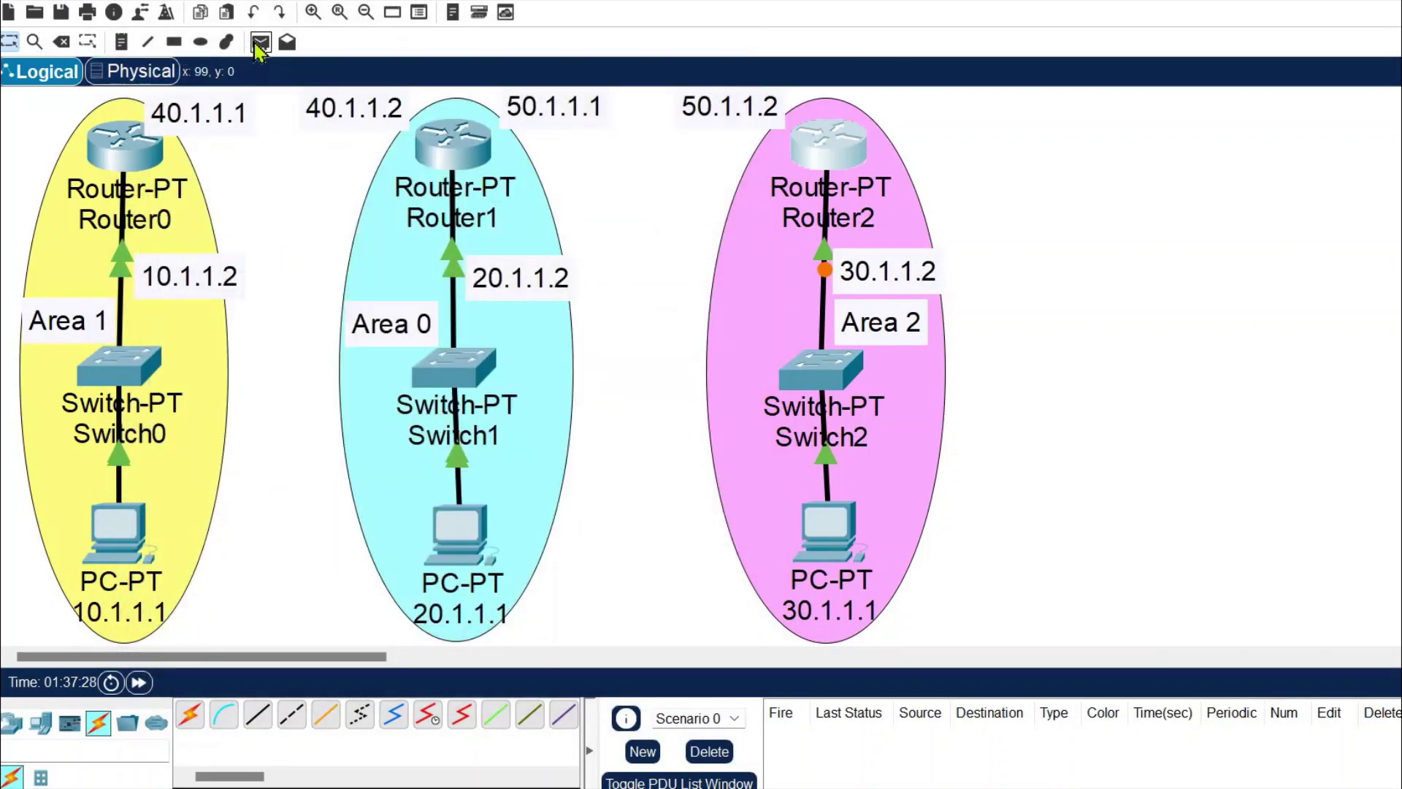
left_click(126, 160)
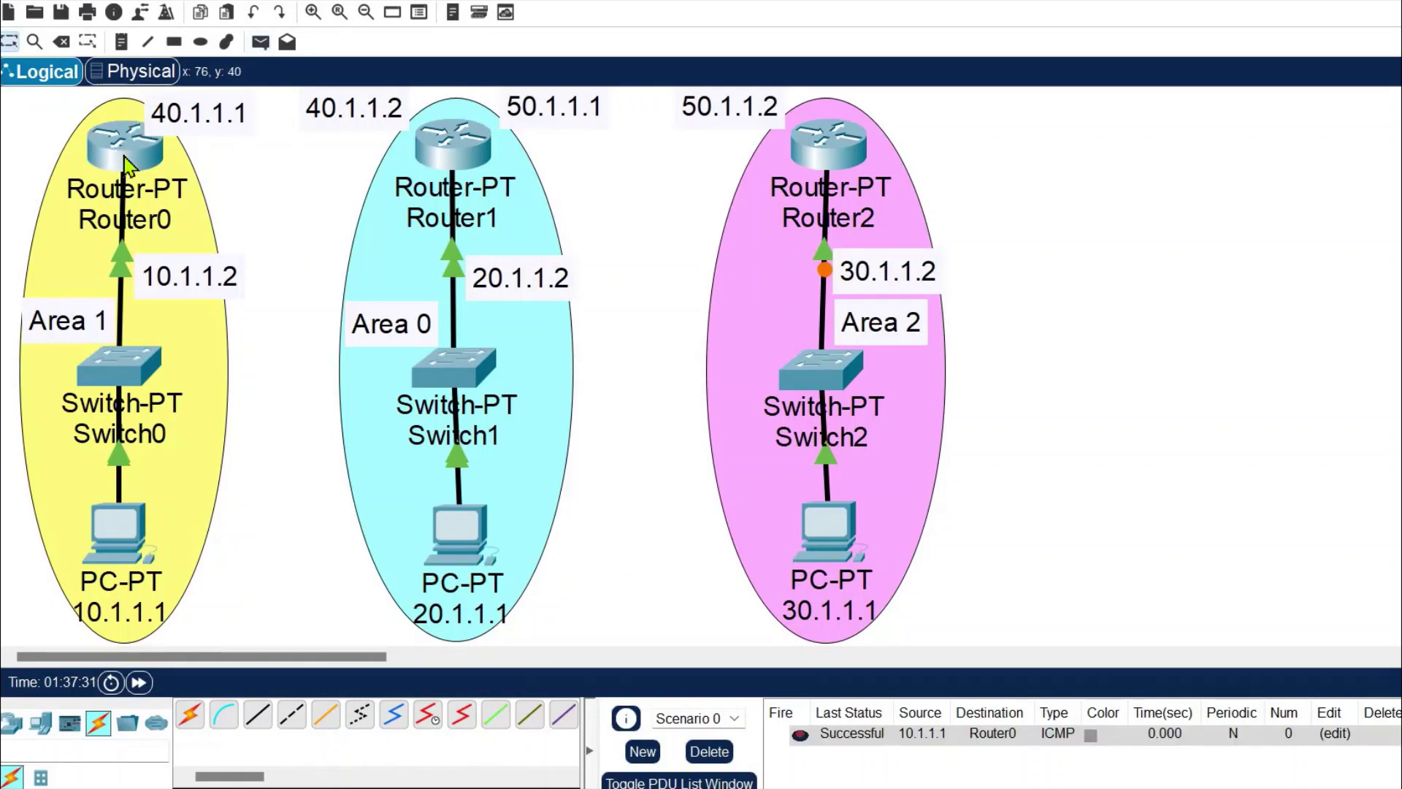
left_click(261, 43)
left_click(459, 536)
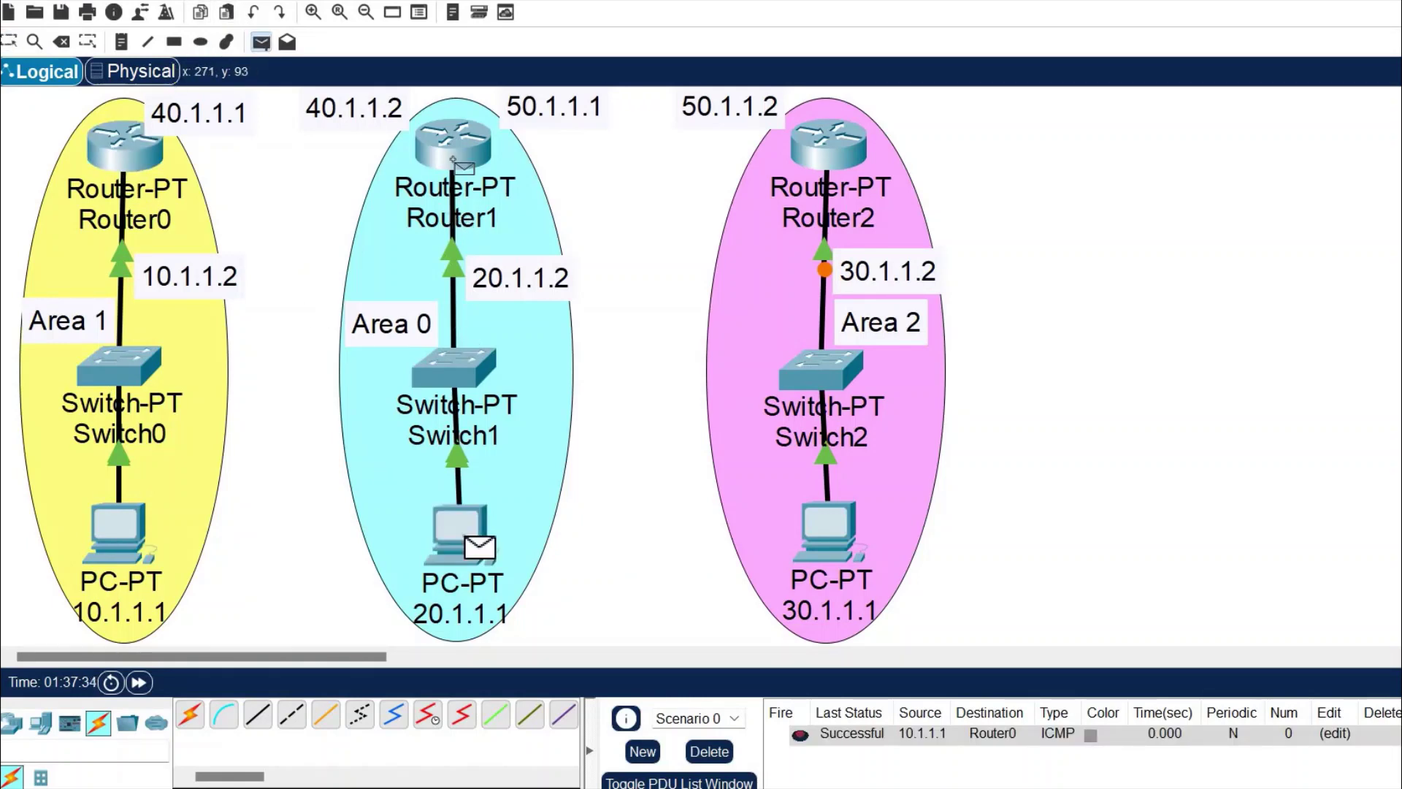
left_click(451, 161)
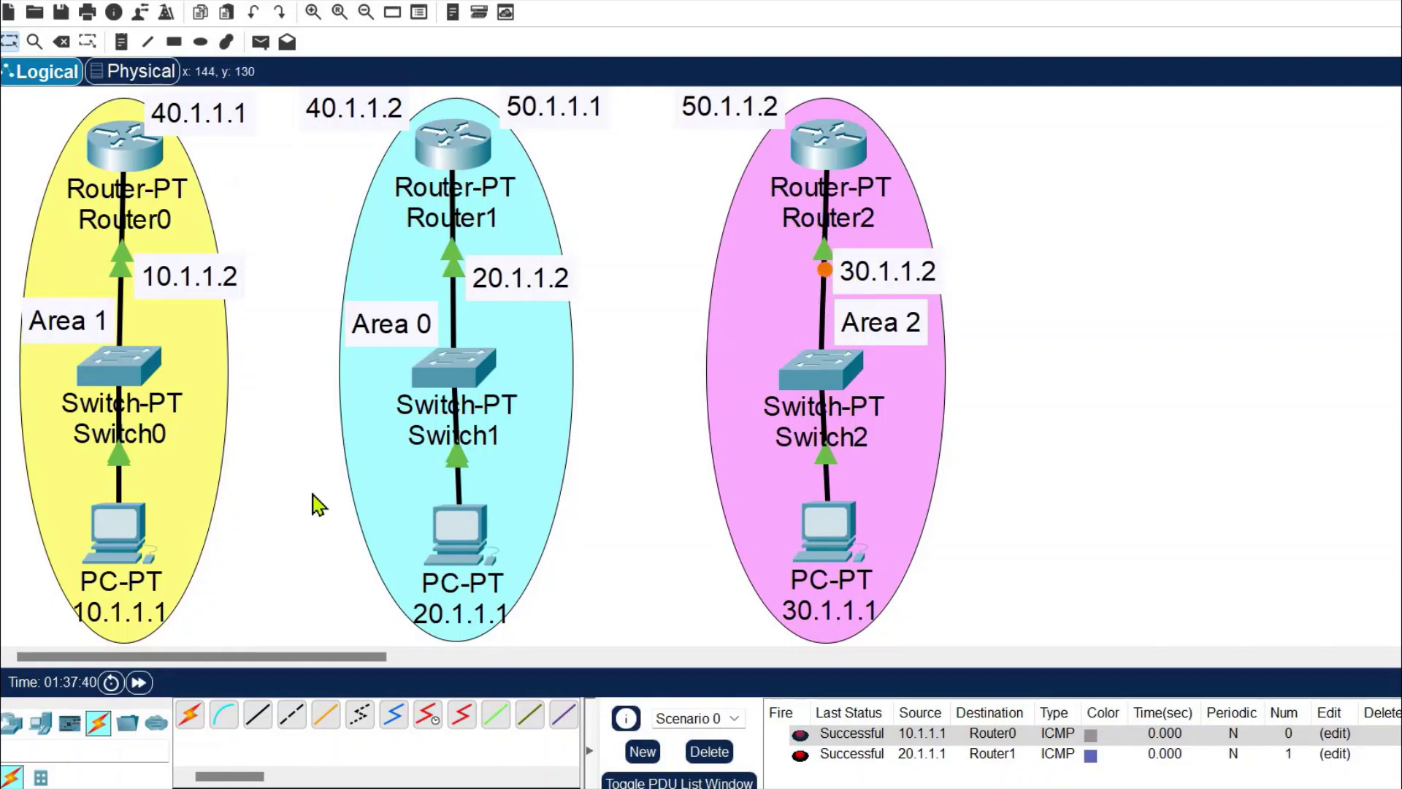
Connect Router0's Serial2/0 port to Router1's Serial2/0 port with a serial DTE cable.
left_click(461, 730)
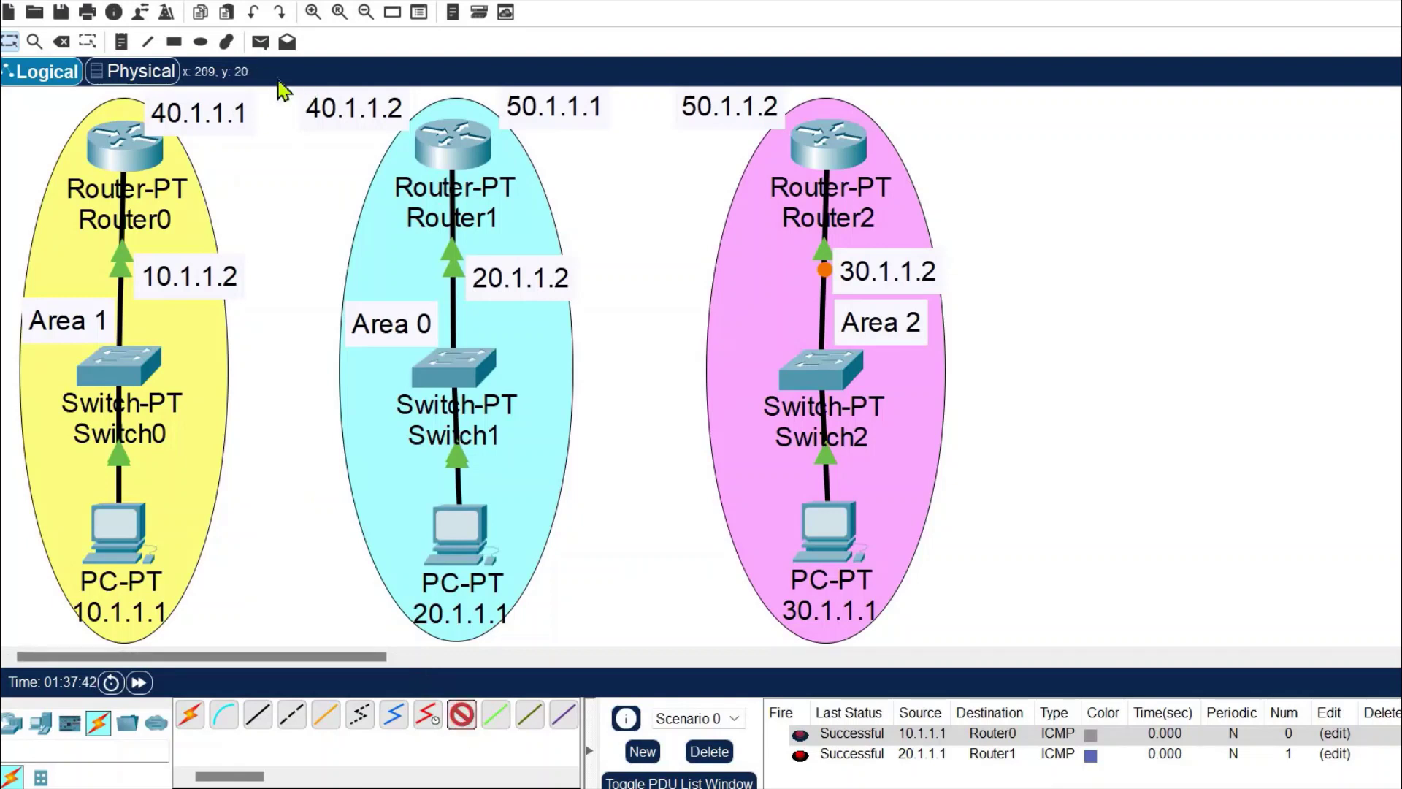
left_click(146, 142)
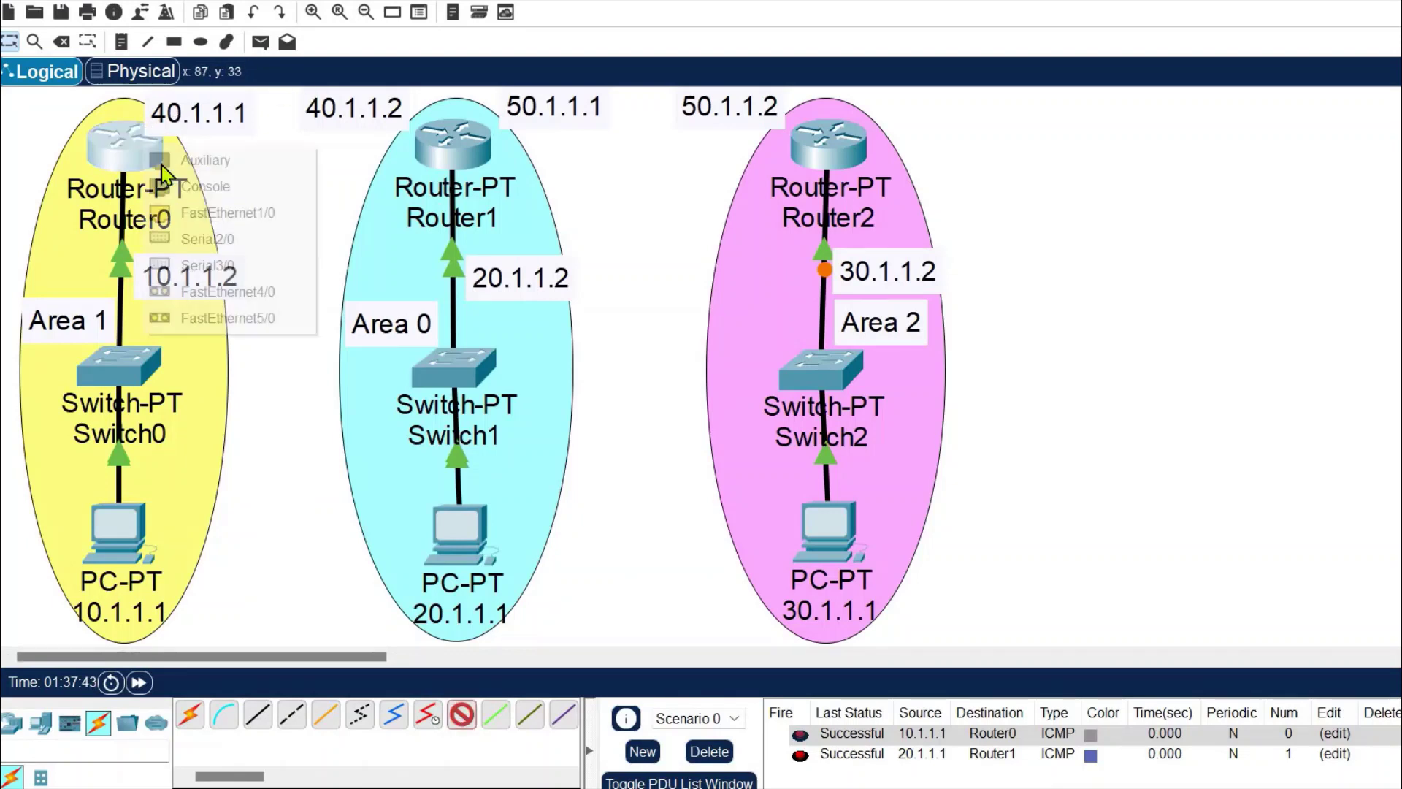
left_click(219, 235)
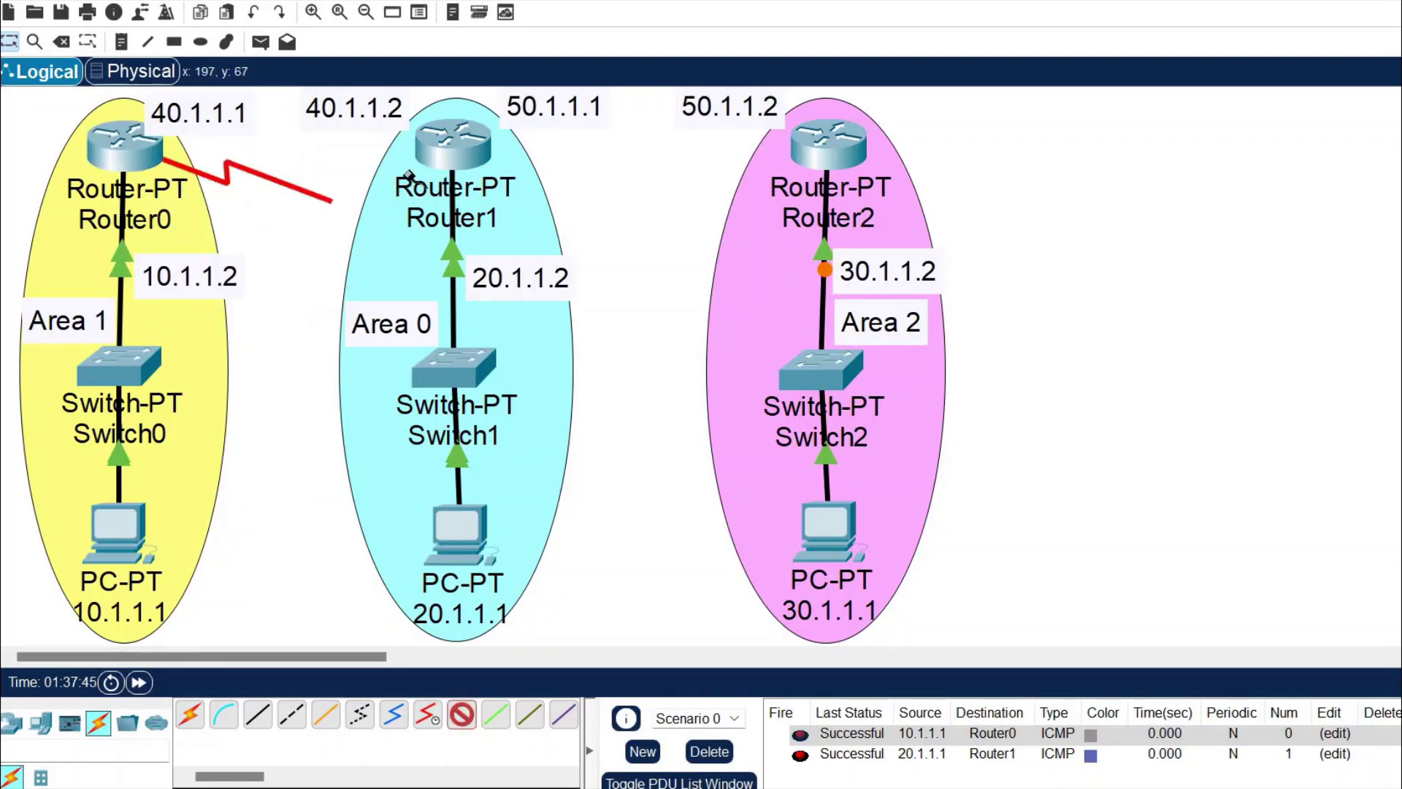
left_click(432, 143)
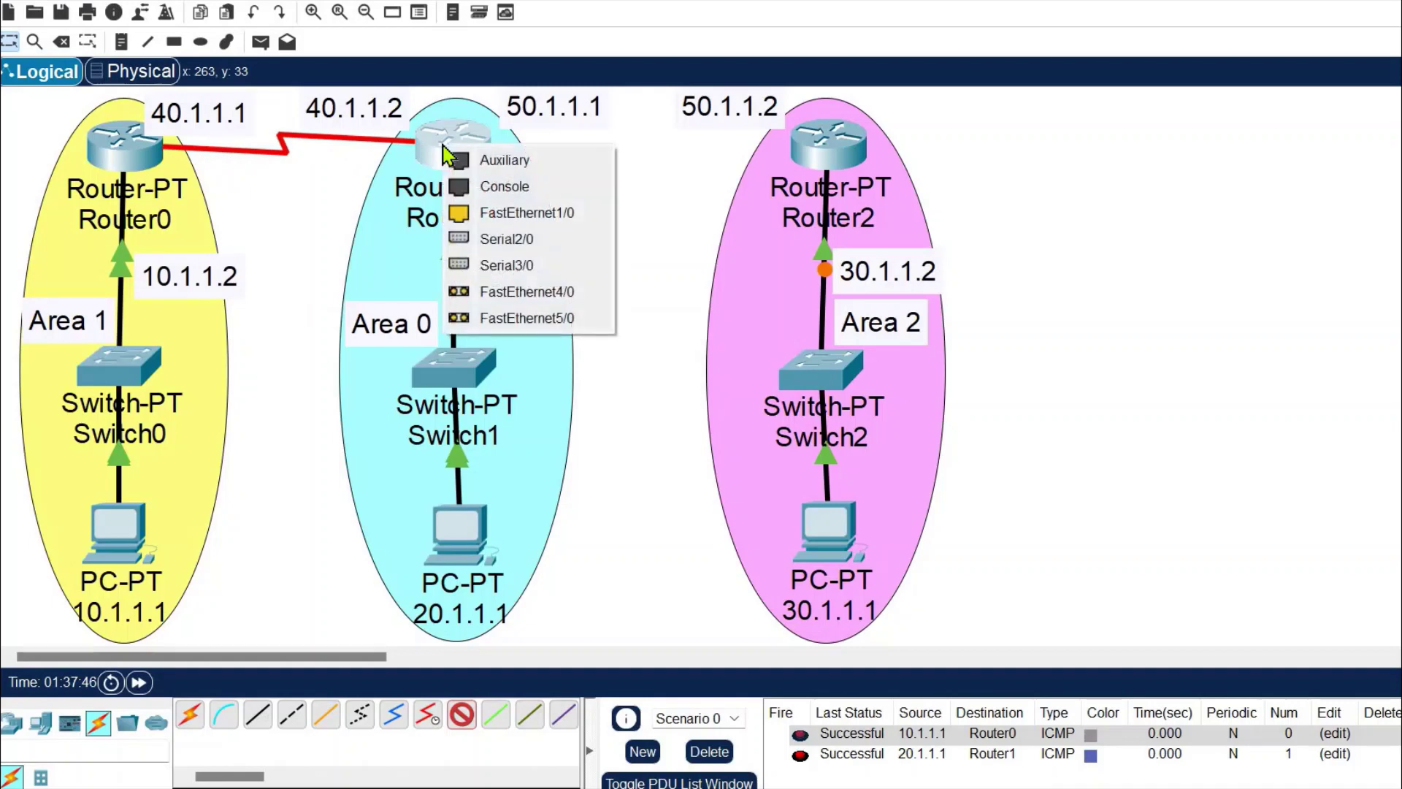
left_click(507, 246)
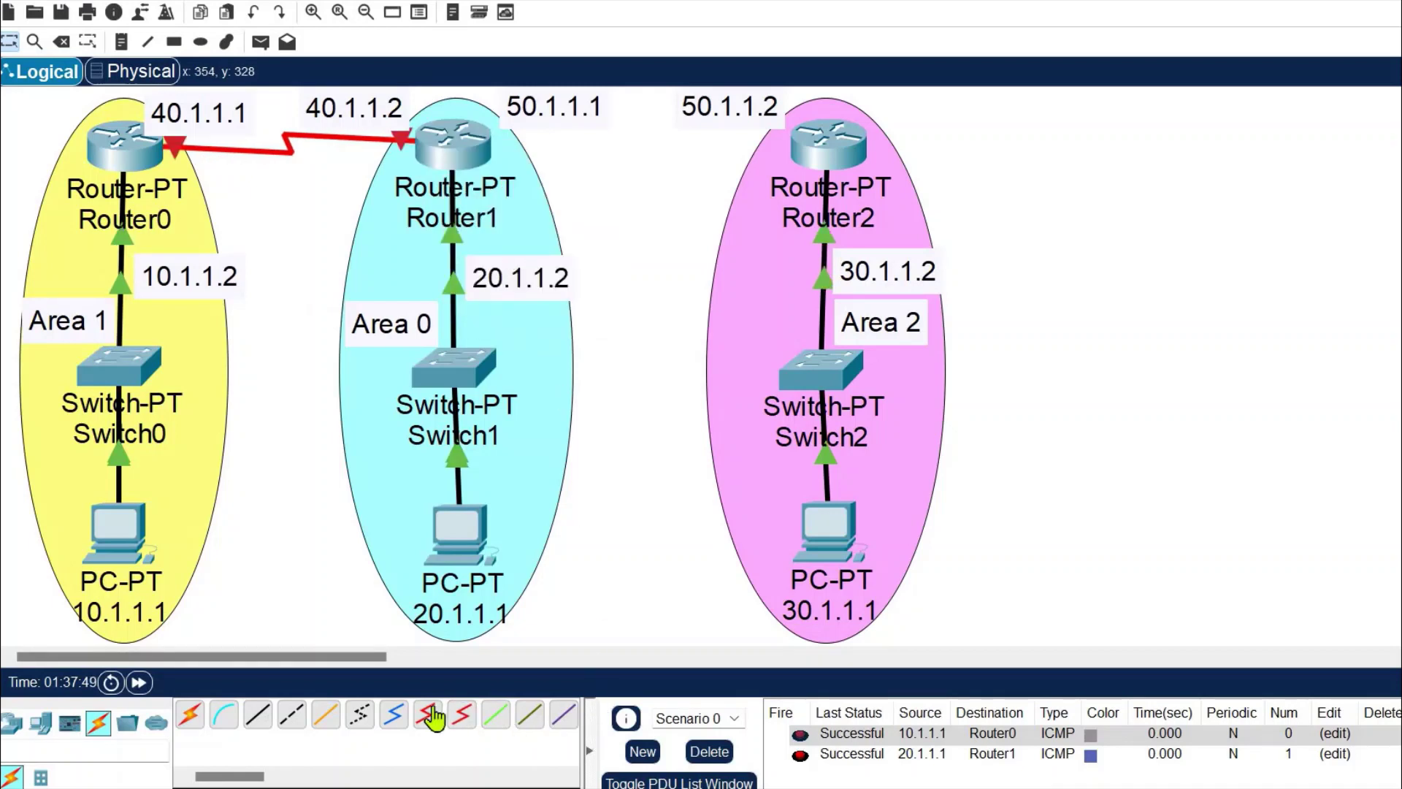
Connect Router1's free serial port to Router2's Serial3/0 port with a serial DTE cable.
left_click(463, 716)
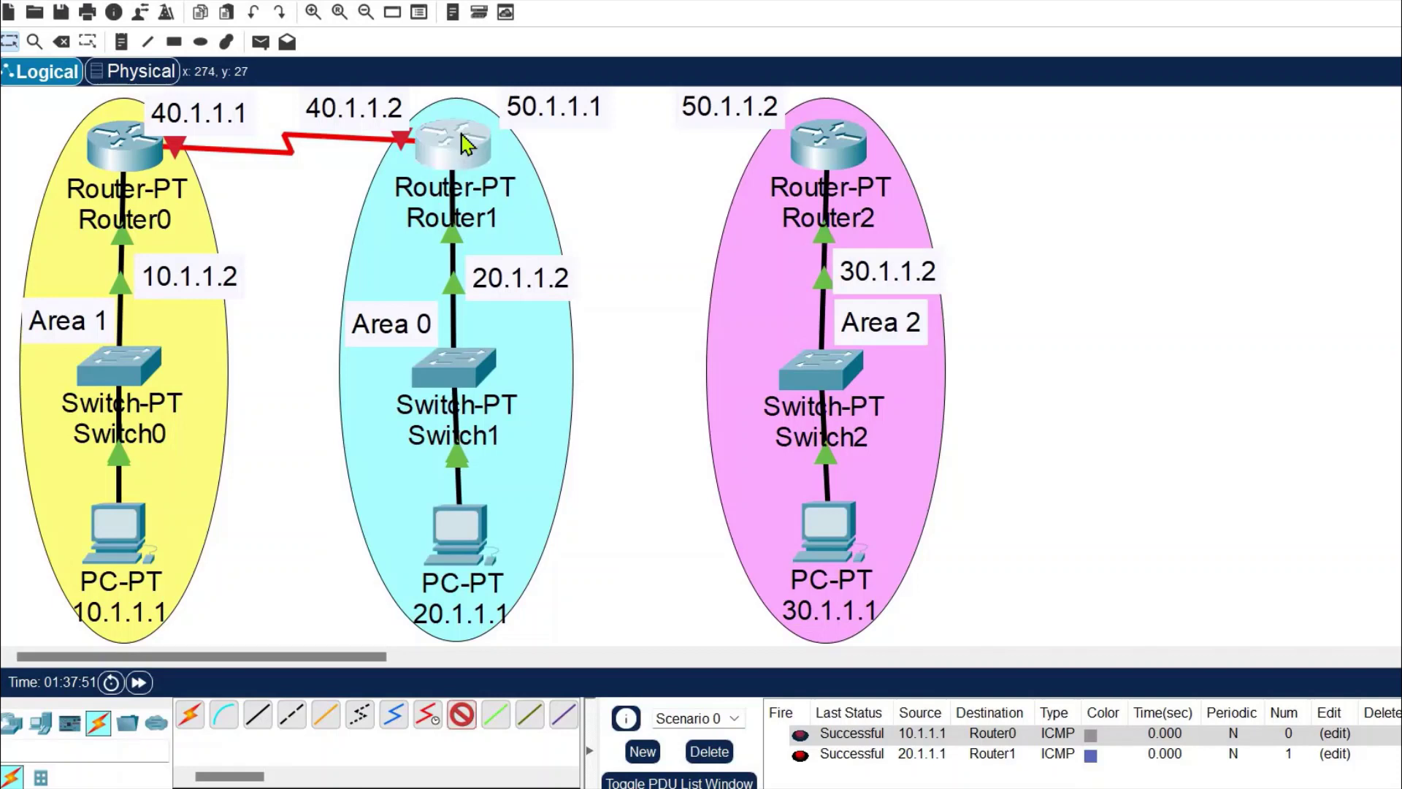
left_click(463, 142)
left_click(538, 228)
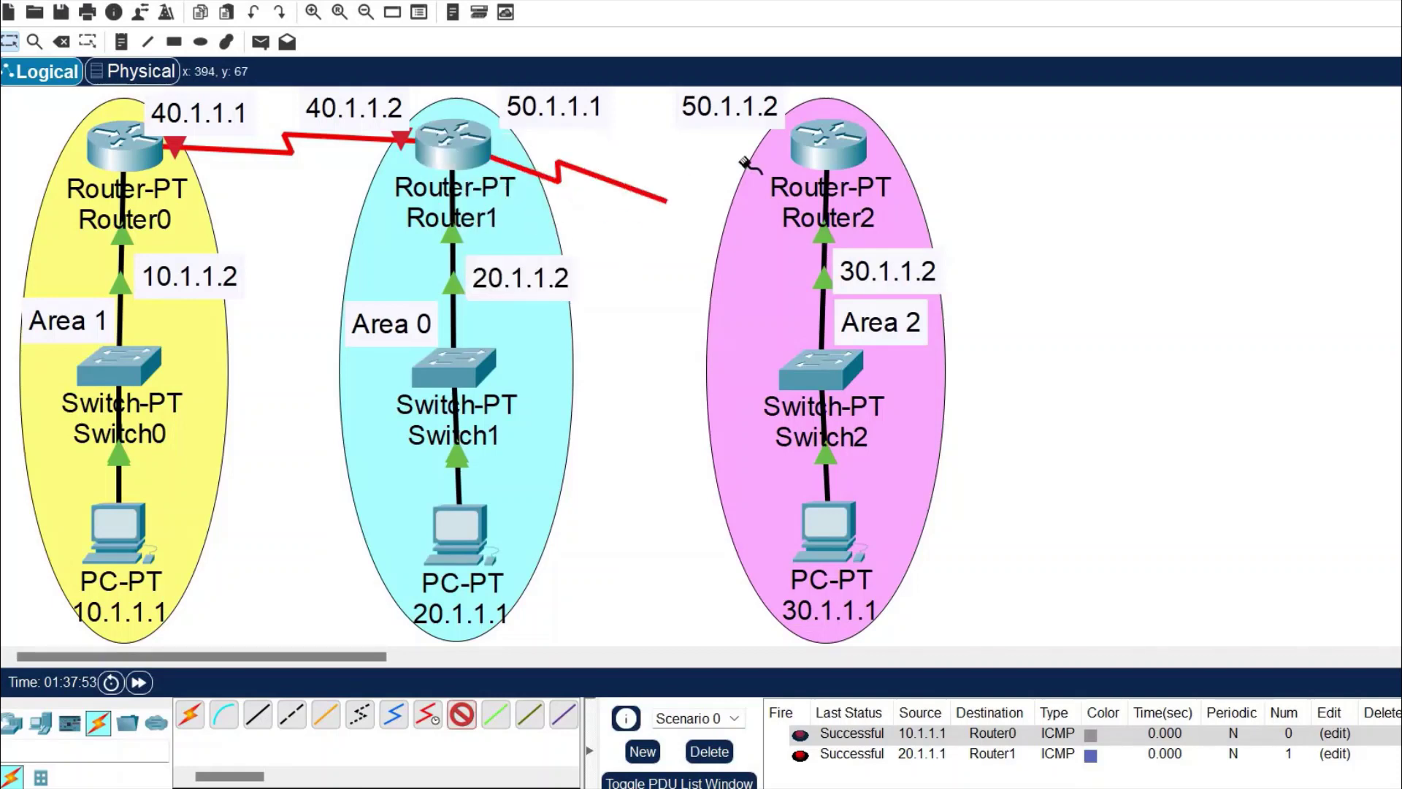
left_click(832, 152)
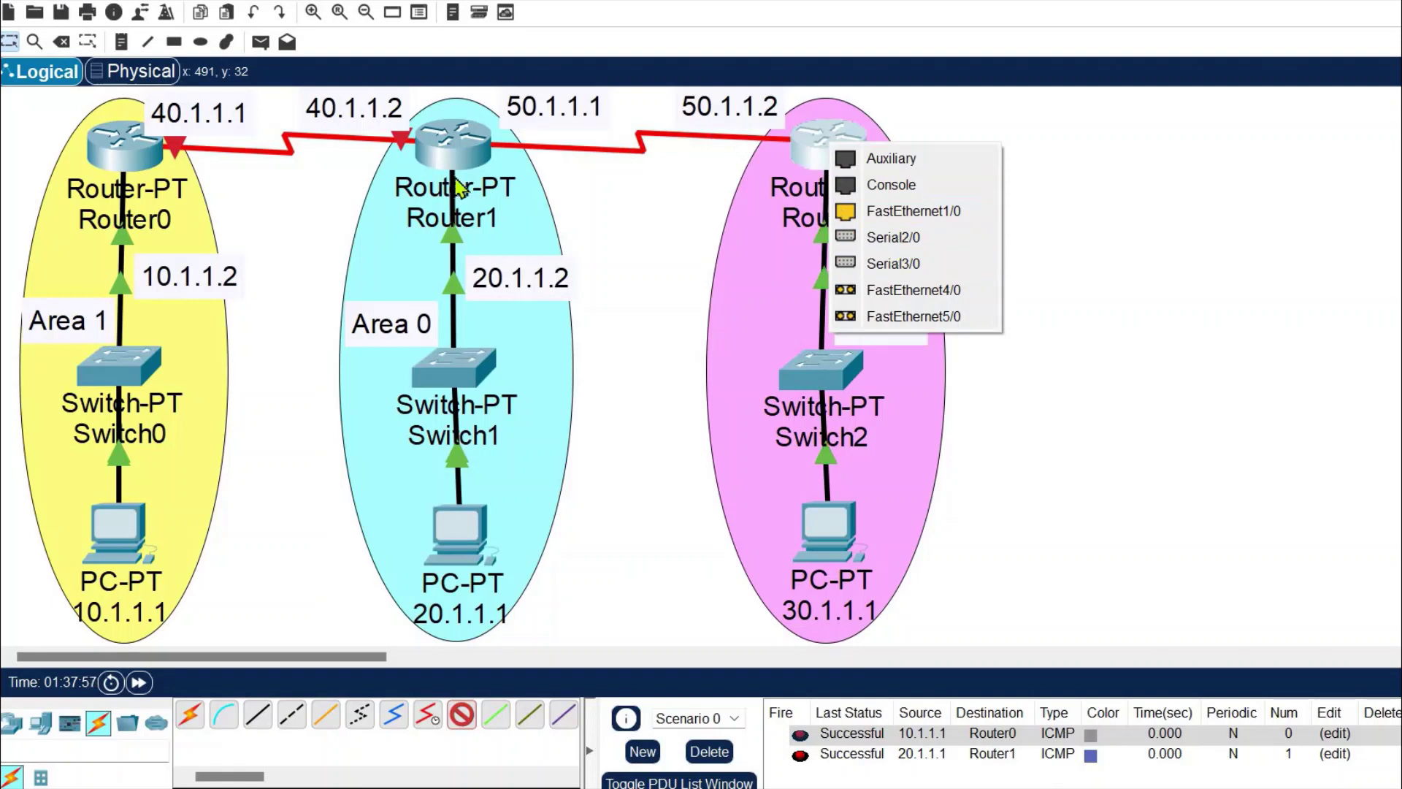
left_click(891, 262)
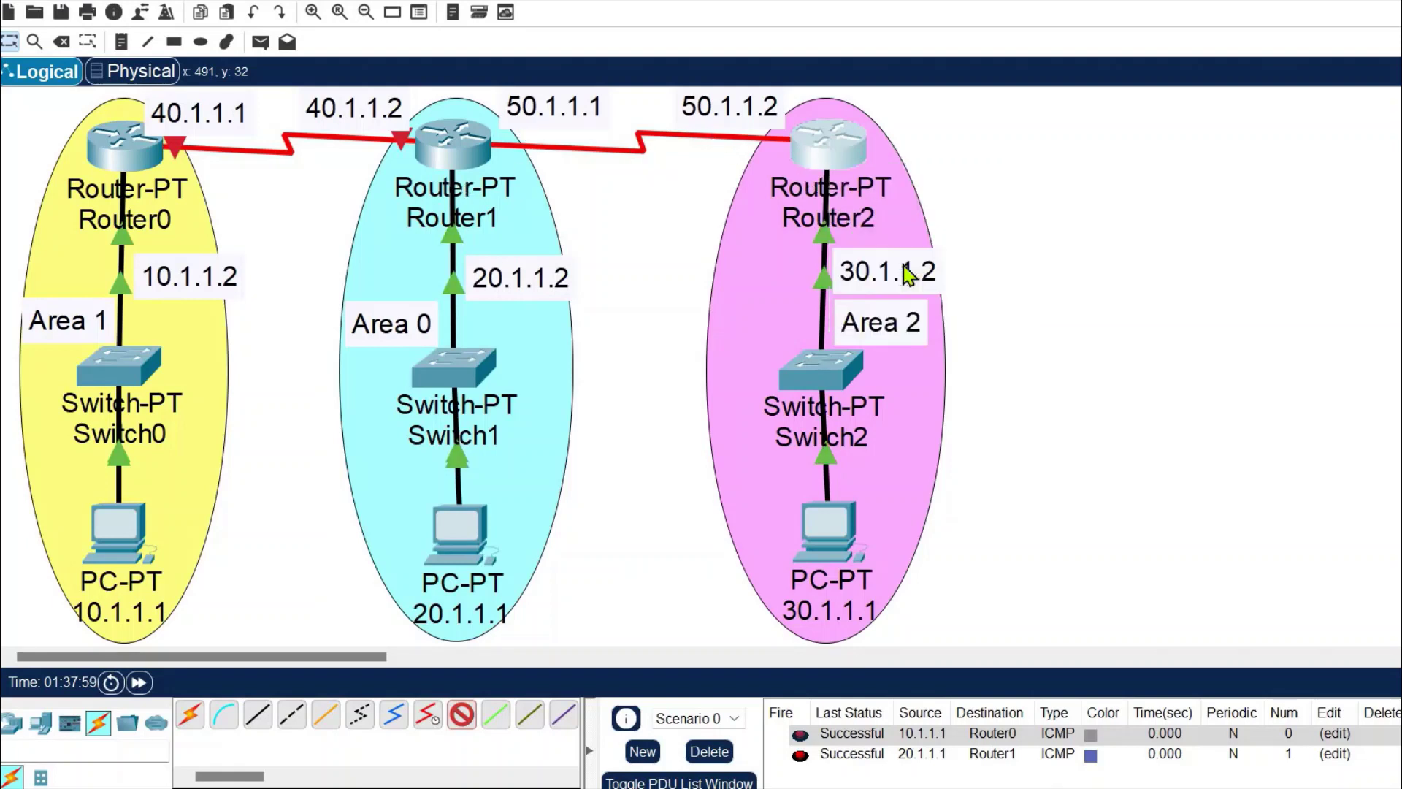
Test connectivity with a simple PDU from PC 30.1.1.1 to Router2.
left_click(261, 44)
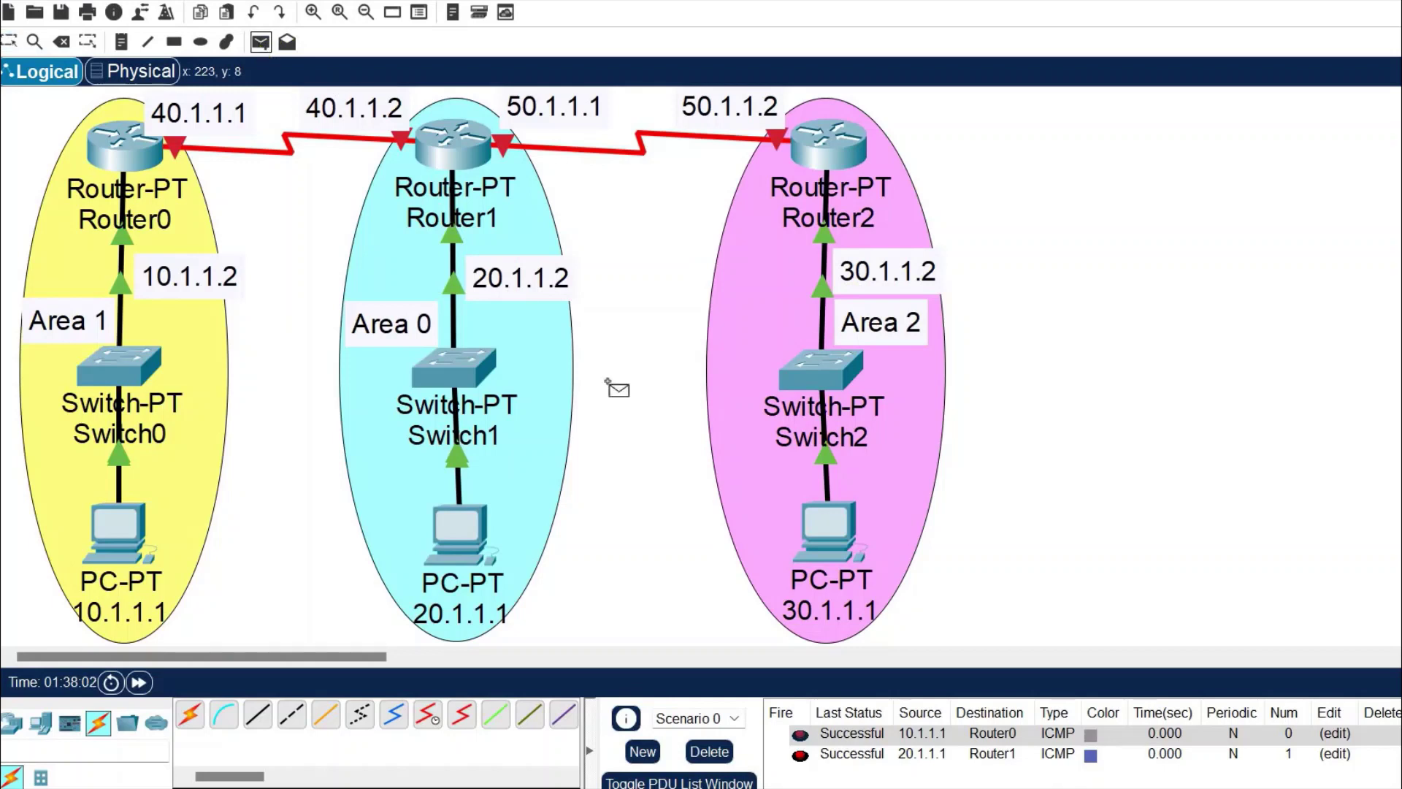
left_click(824, 525)
left_click(816, 155)
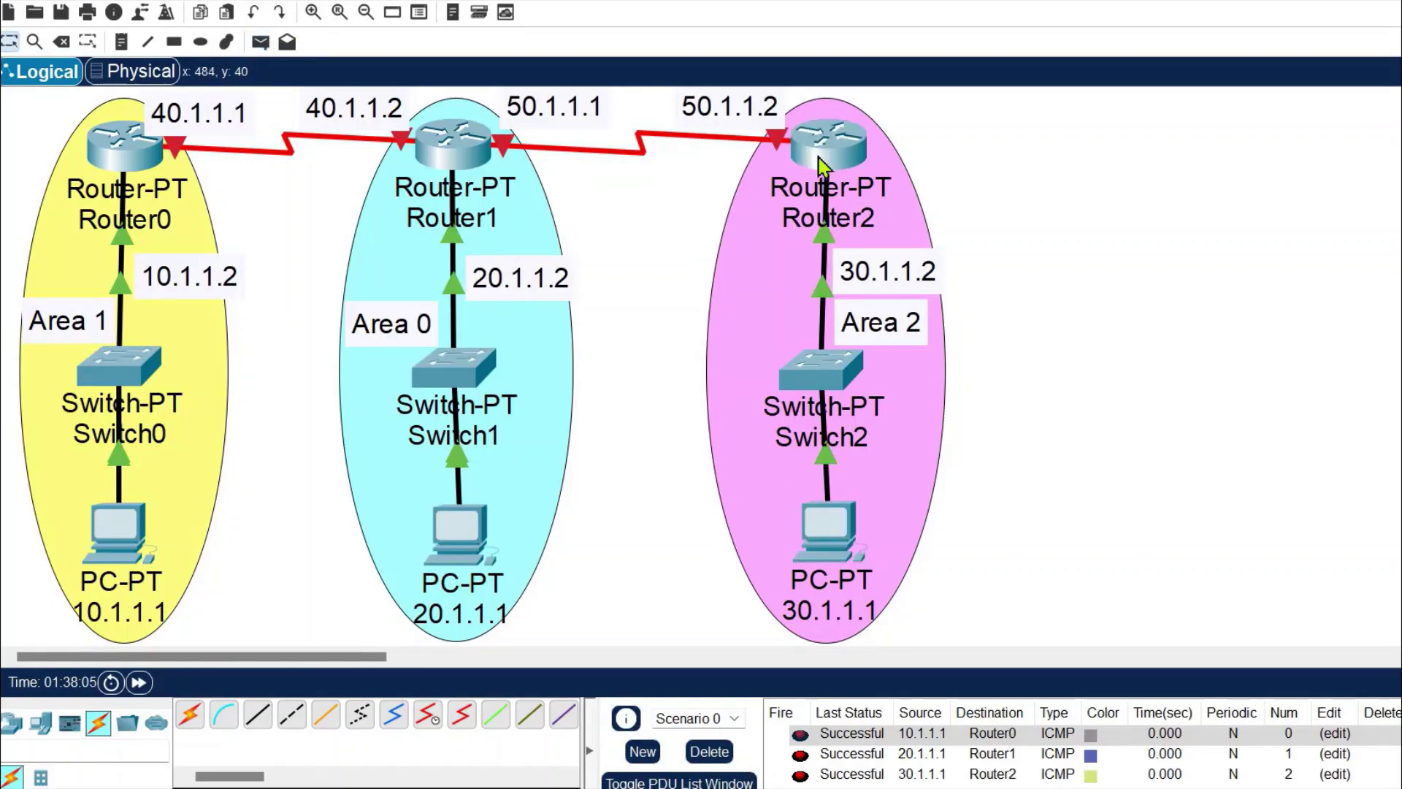
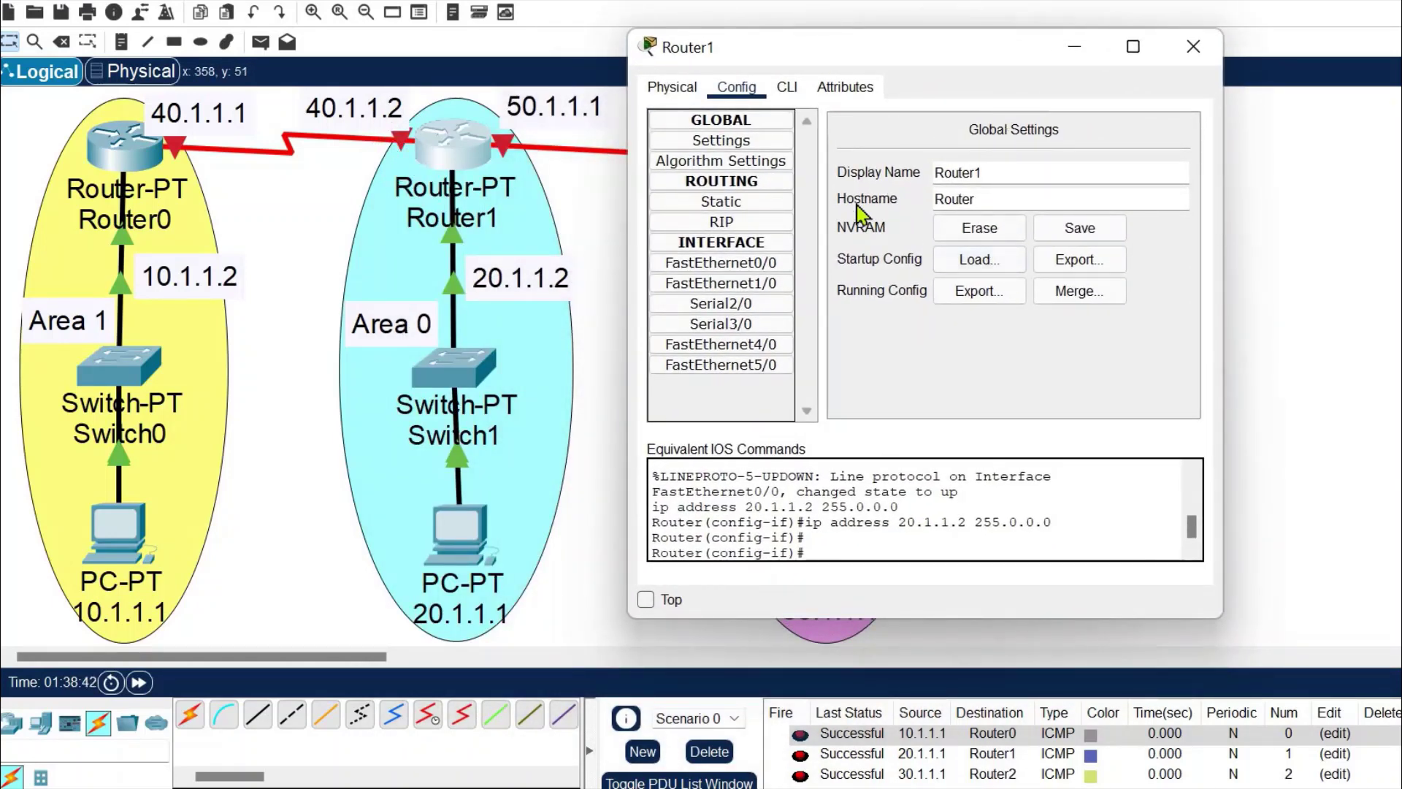
Turn on Router1's Serial2/0 port and assign it IPv4 address 40.1.1.2 with subnet mask 255.0.0.0.
left_click(712, 304)
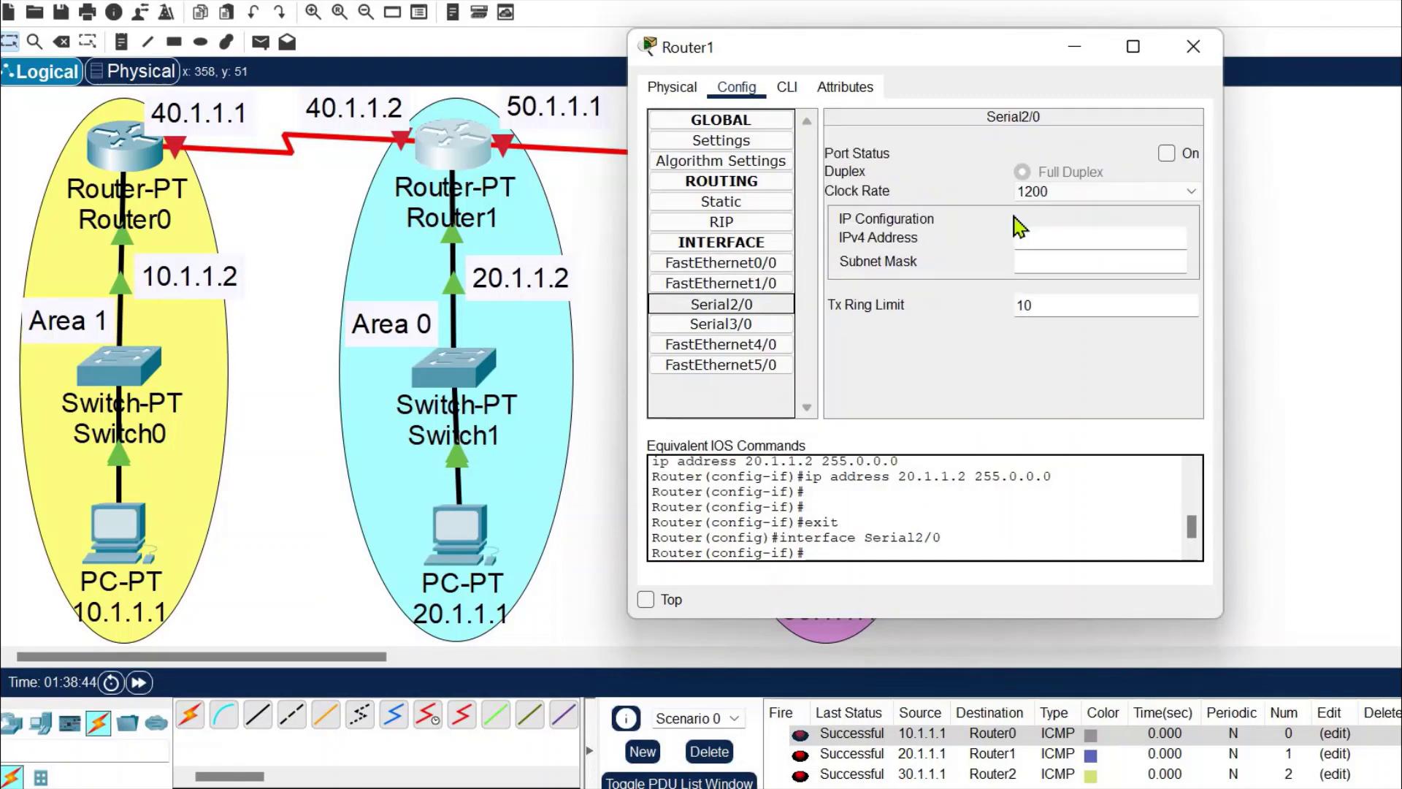
left_click(1167, 153)
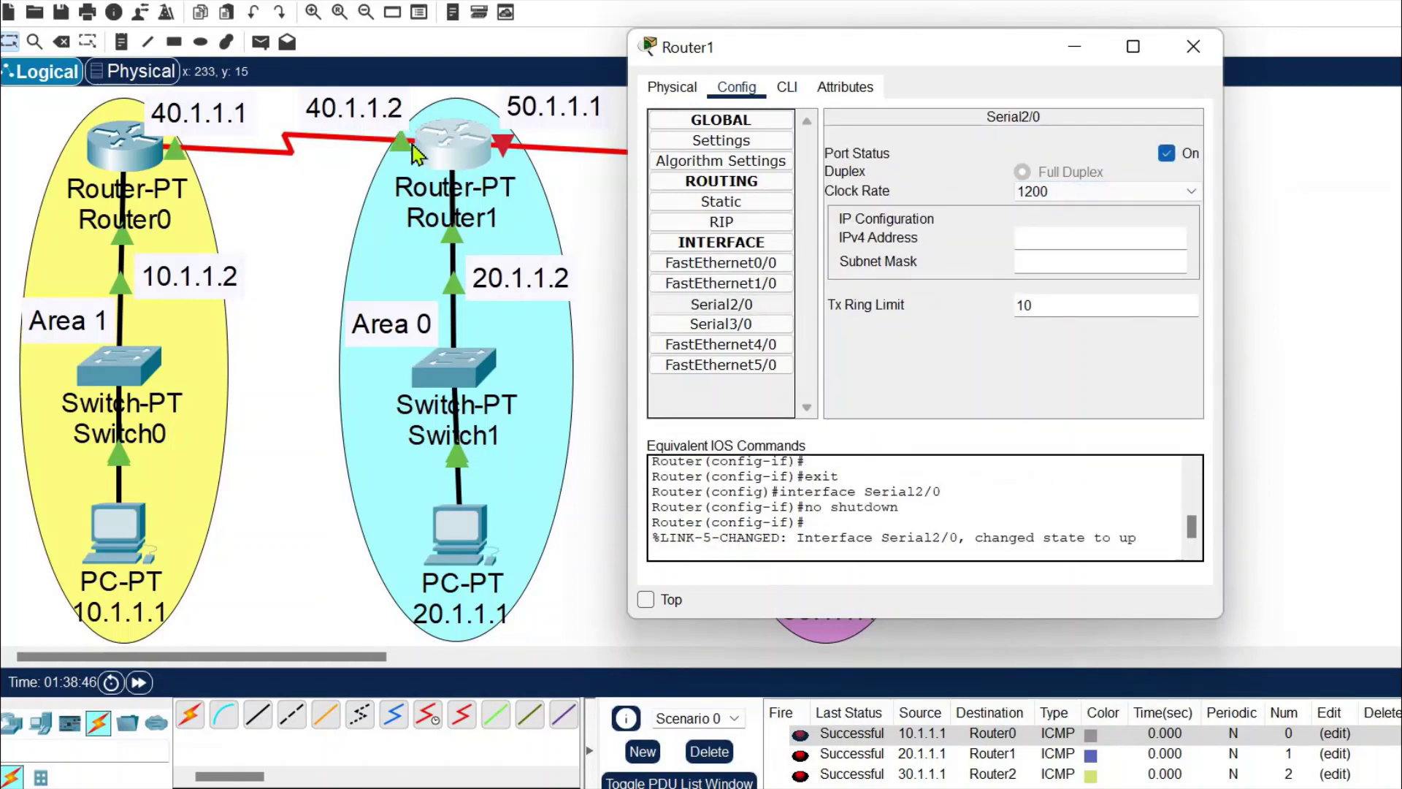
left_click(1047, 237)
type("40.1.1.2")
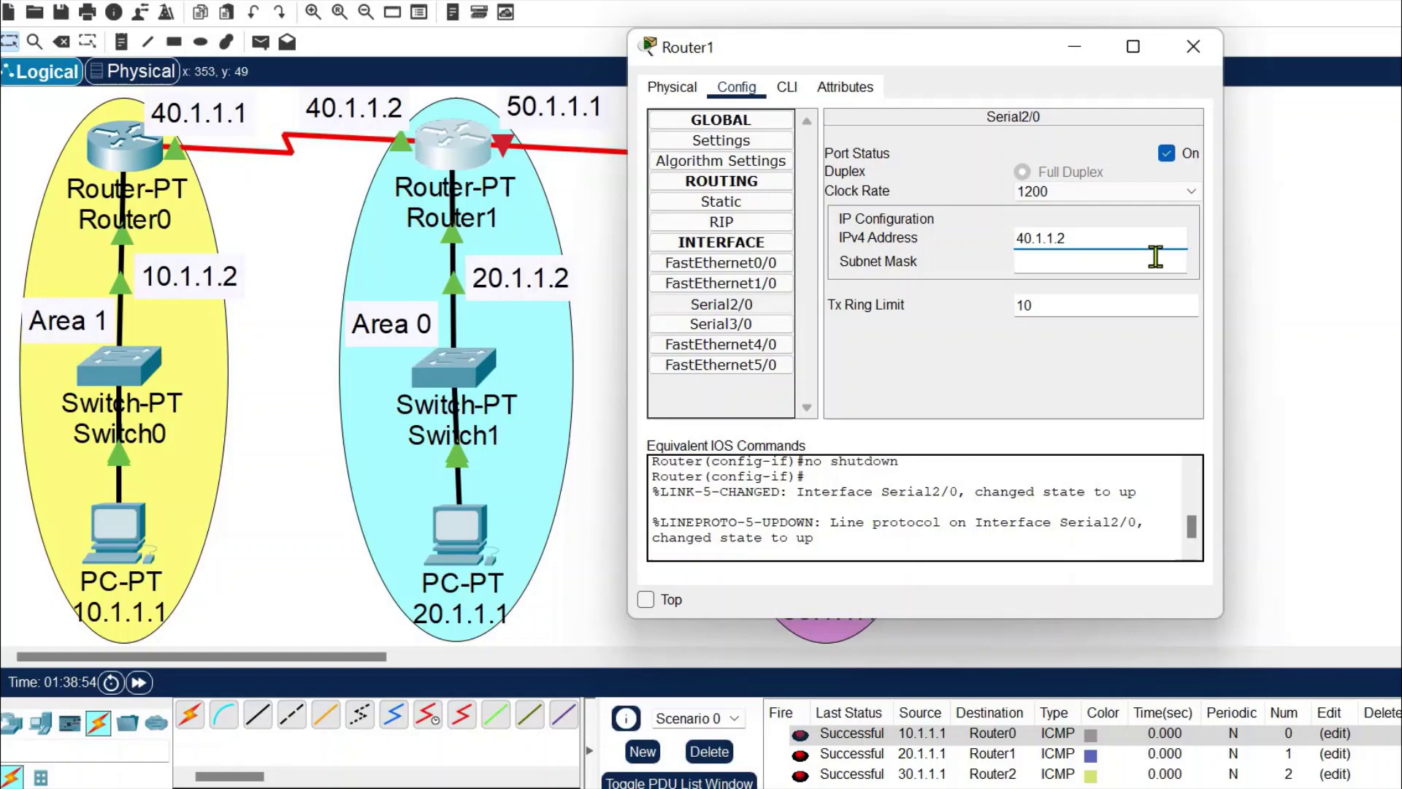
left_click(1158, 257)
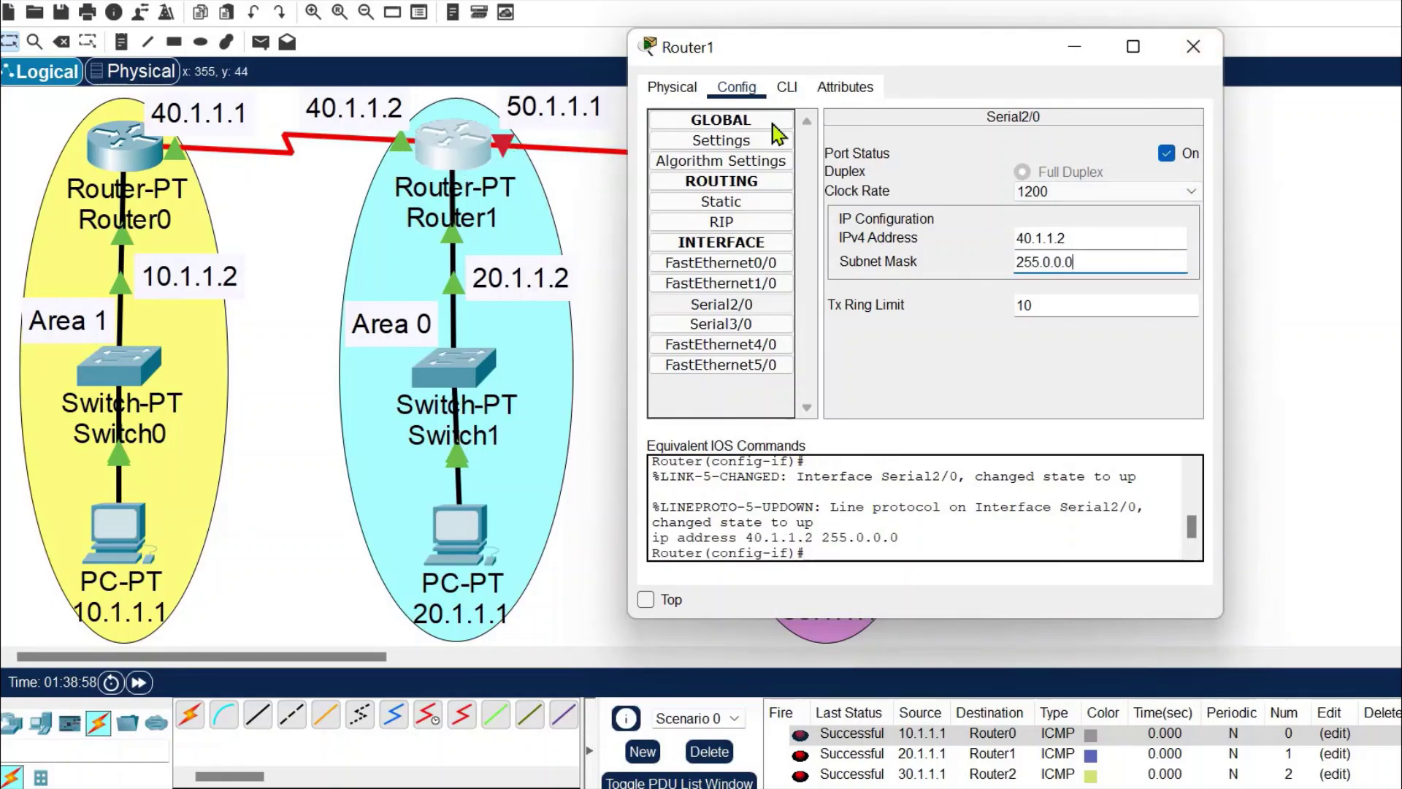
Assign Router1's Serial3/0 port IPv4 address 50.1.1.1 with subnet mask 255.0.0.0, turn it on and close the router's configuration.
left_click_drag(813, 63, 582, 247)
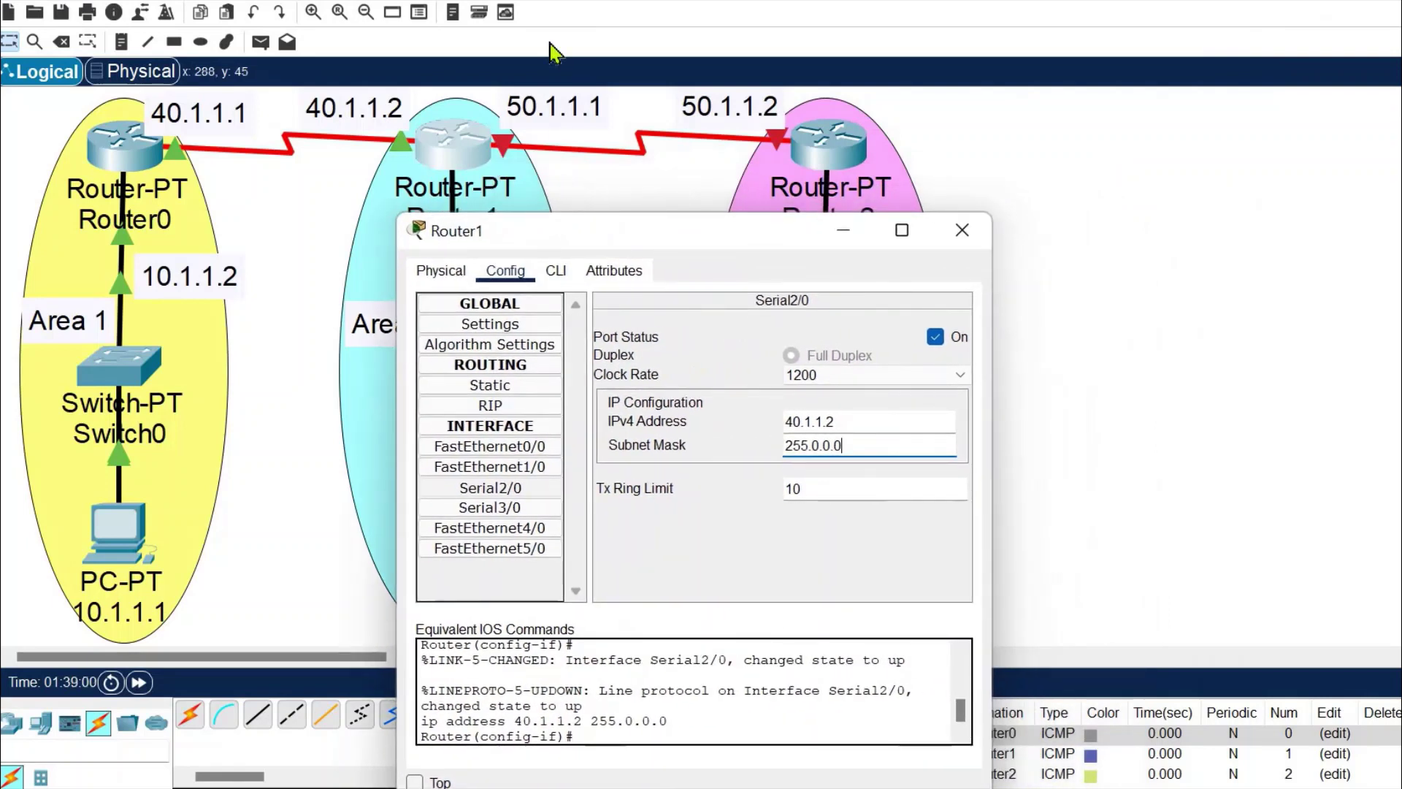
left_click(520, 511)
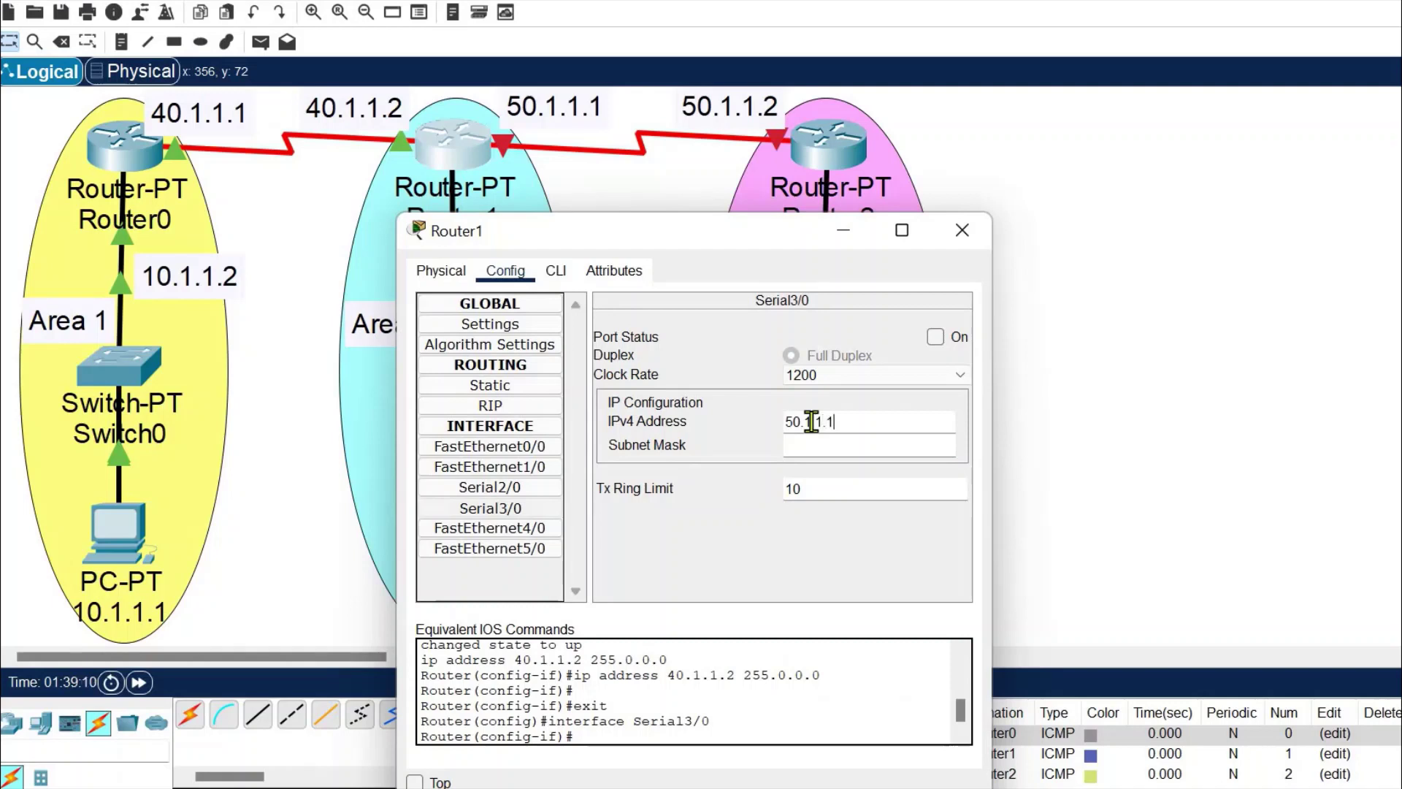
left_click(818, 445)
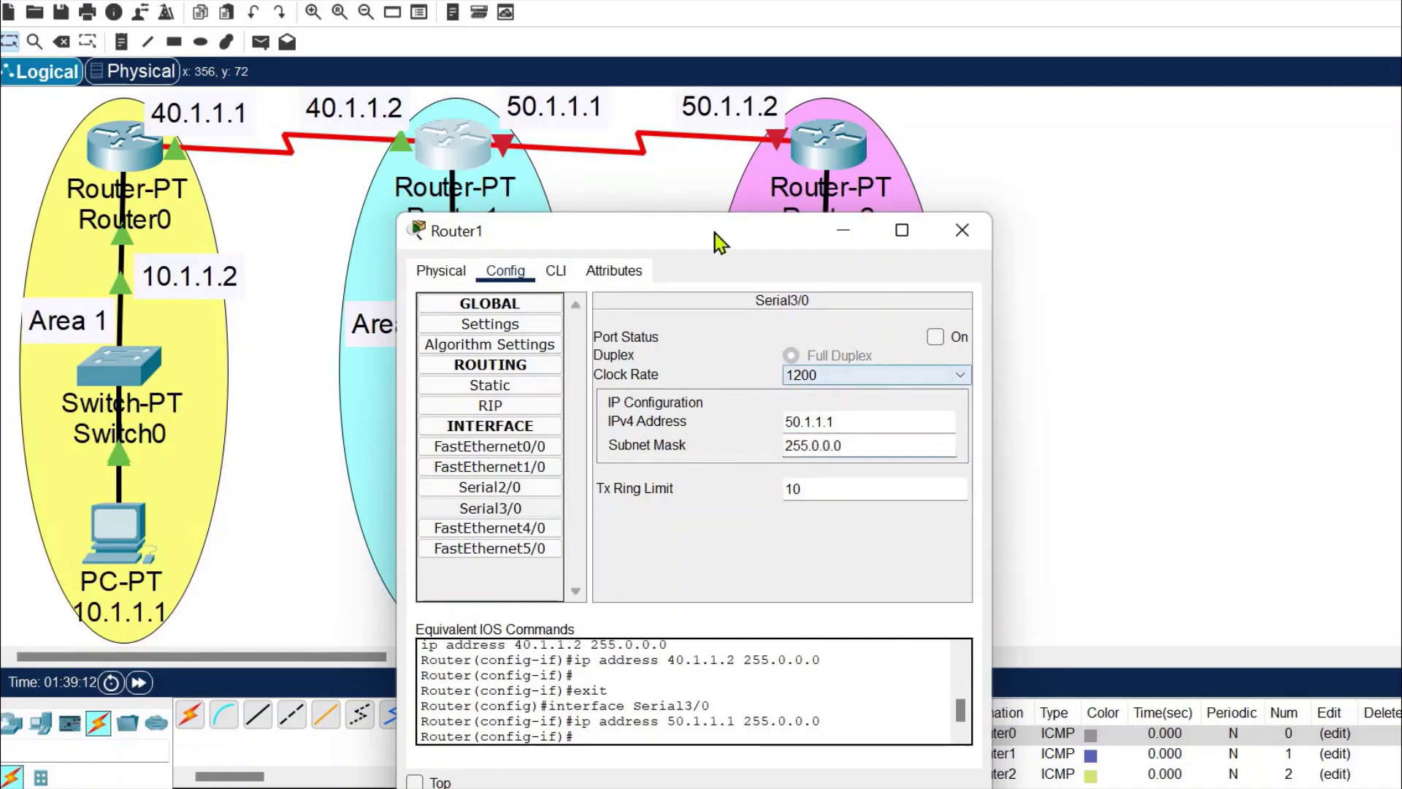
left_click(937, 338)
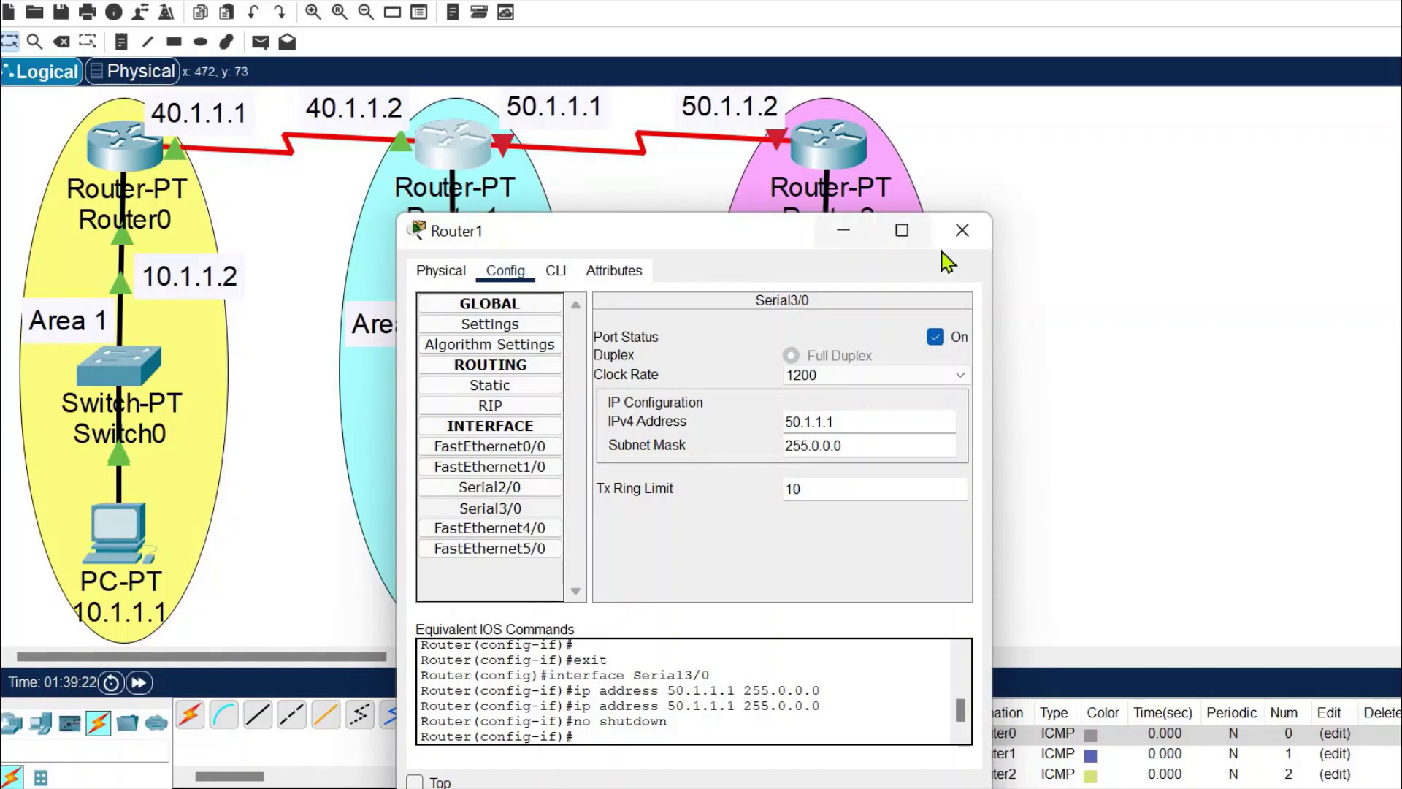
left_click(962, 230)
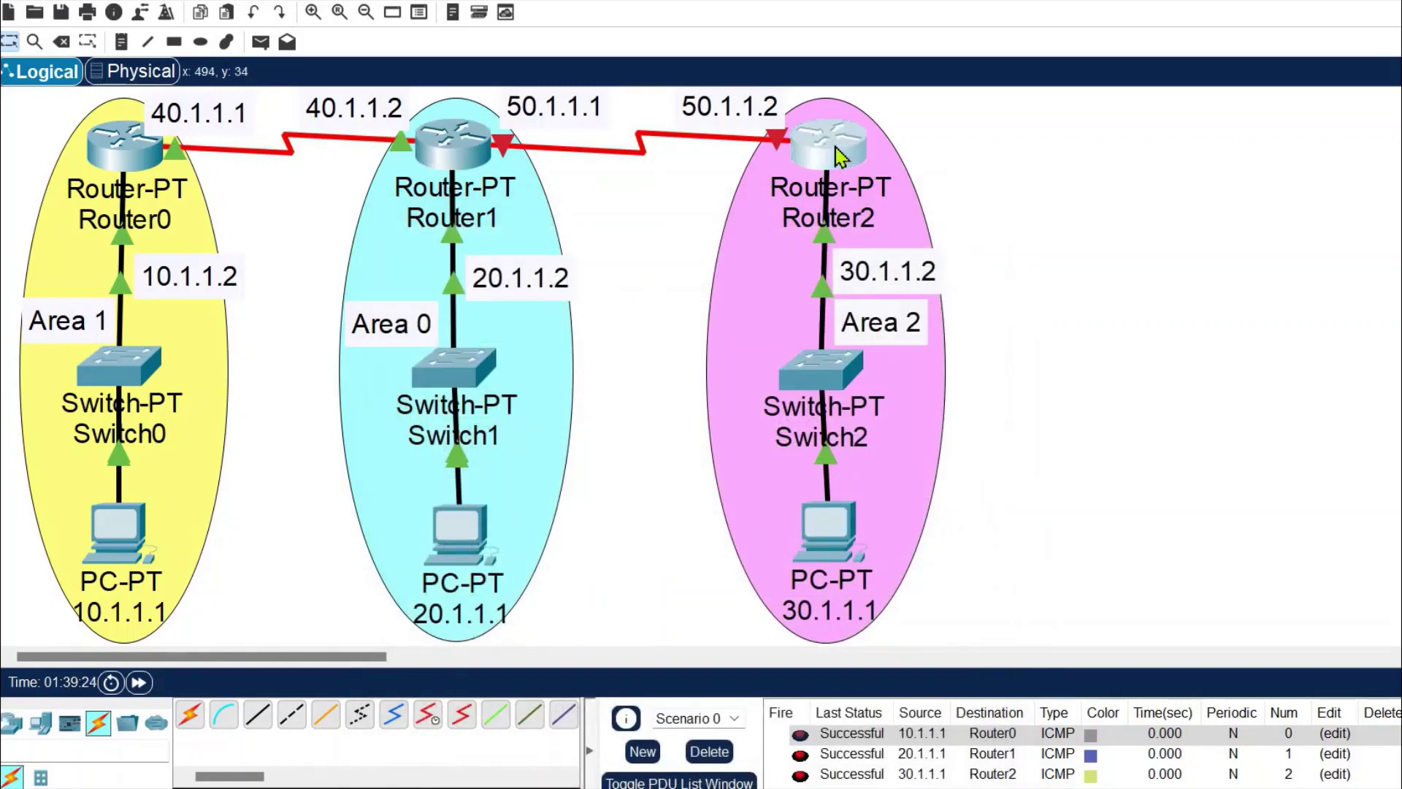
Turn on Router2's Serial3/0 port, assign it IPv4 address 50.1.1.2 and its subnet mask, and close the router's configuration.
left_click(840, 155)
left_click_drag(779, 134, 448, 92)
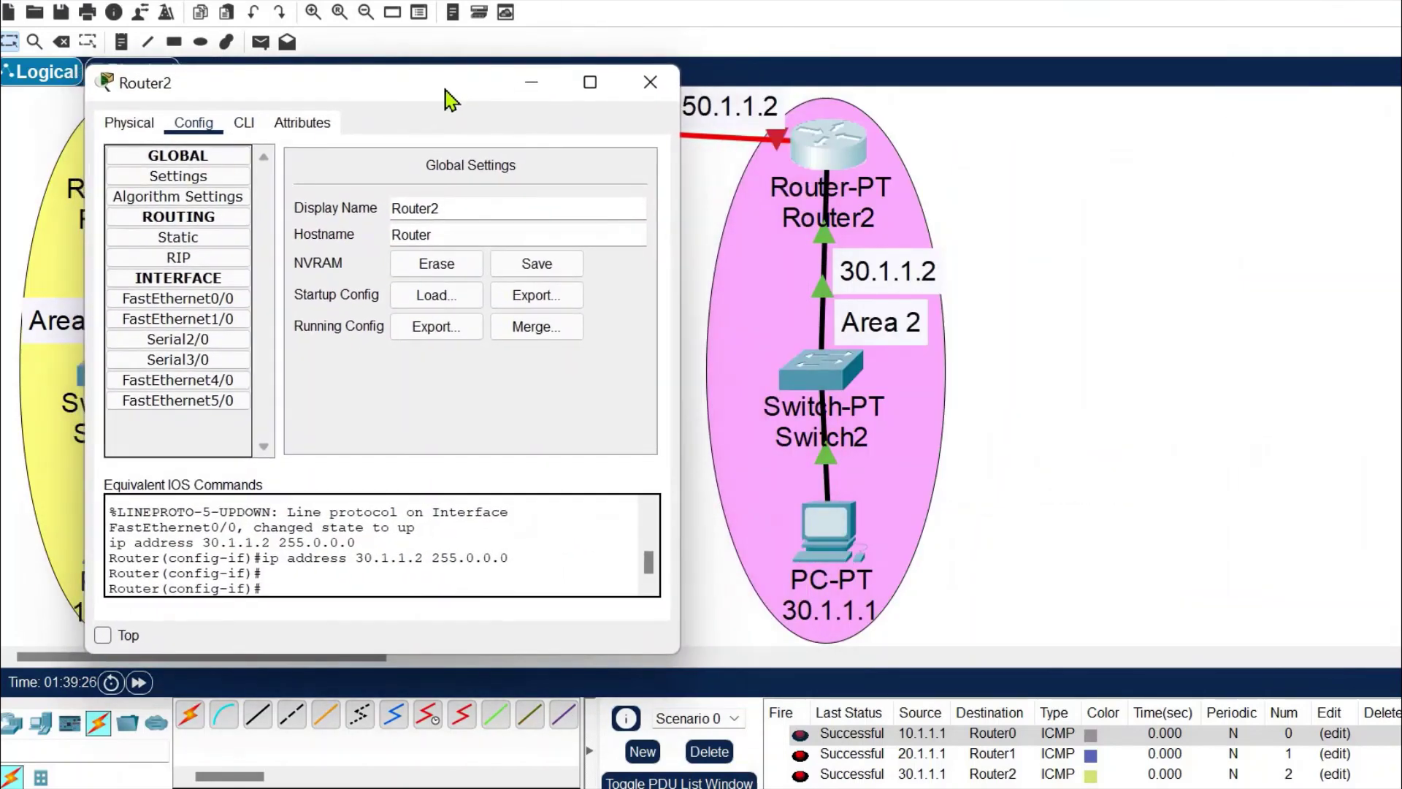
left_click(216, 366)
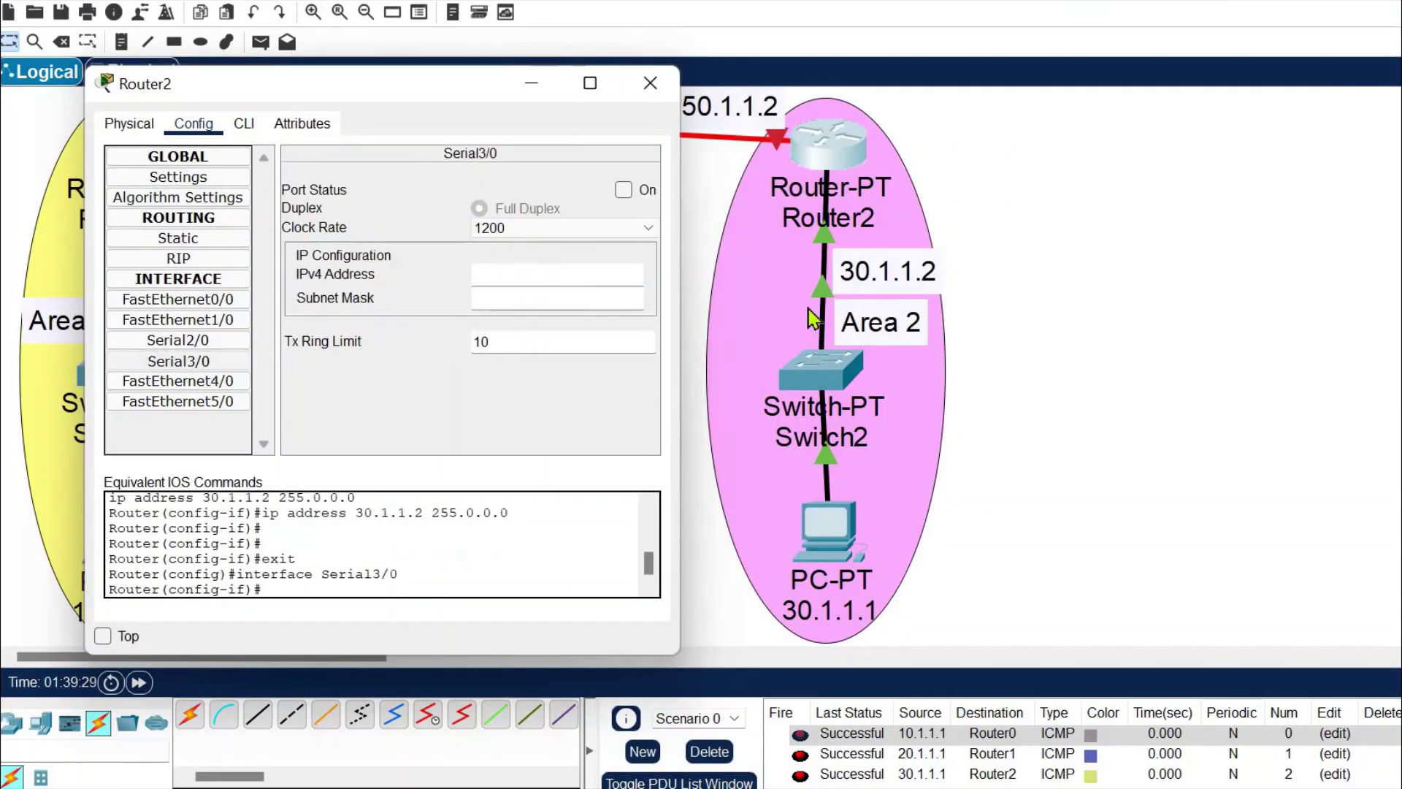
left_click(234, 299)
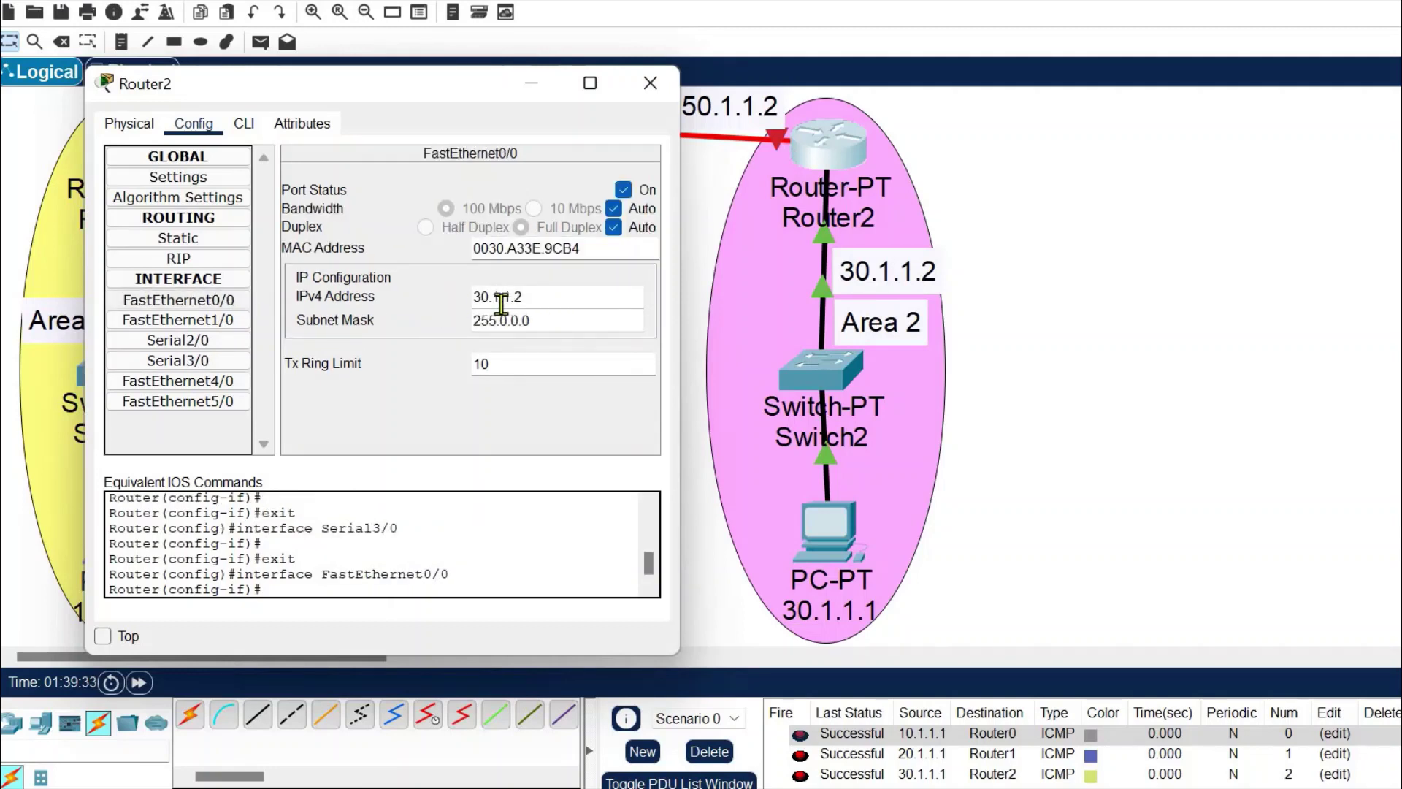
left_click(207, 363)
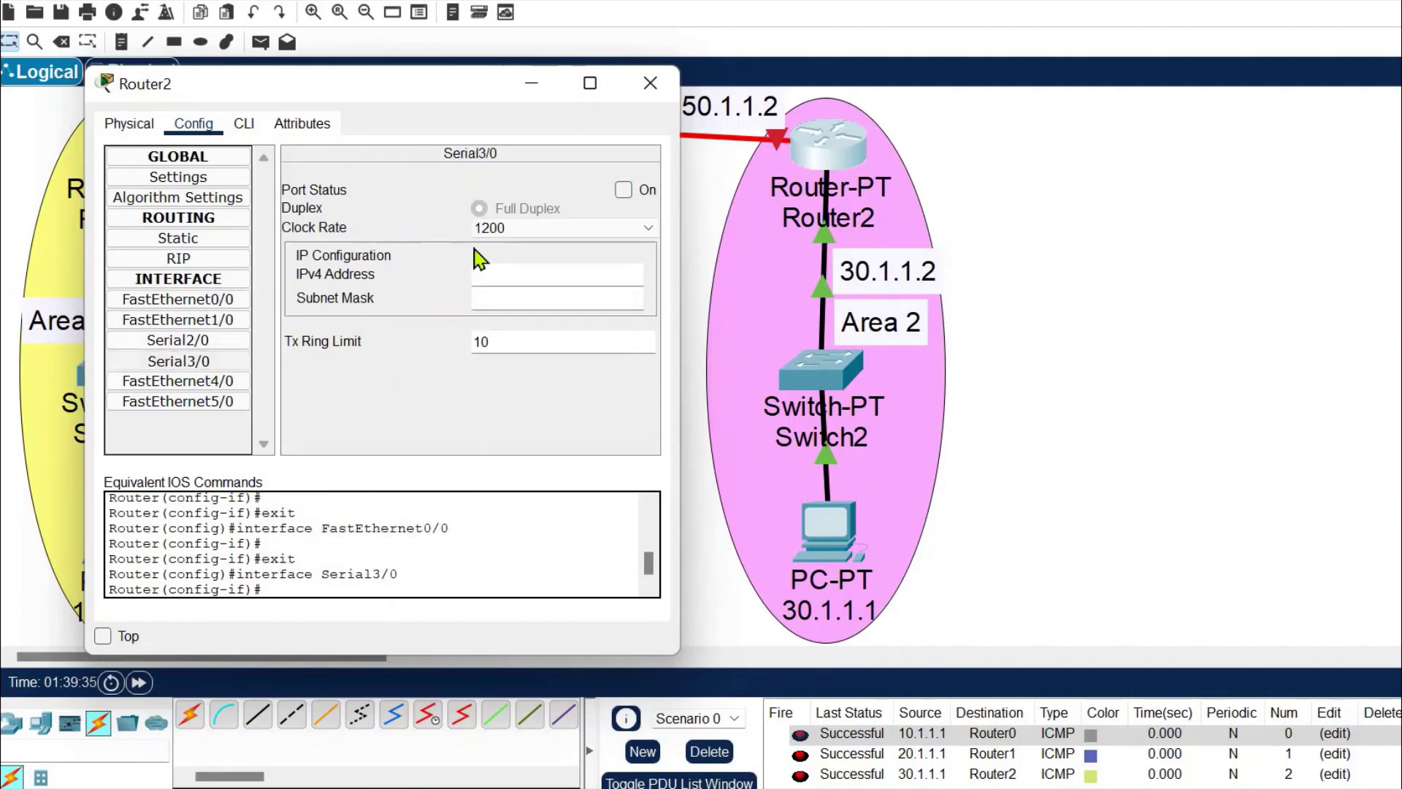
left_click(623, 189)
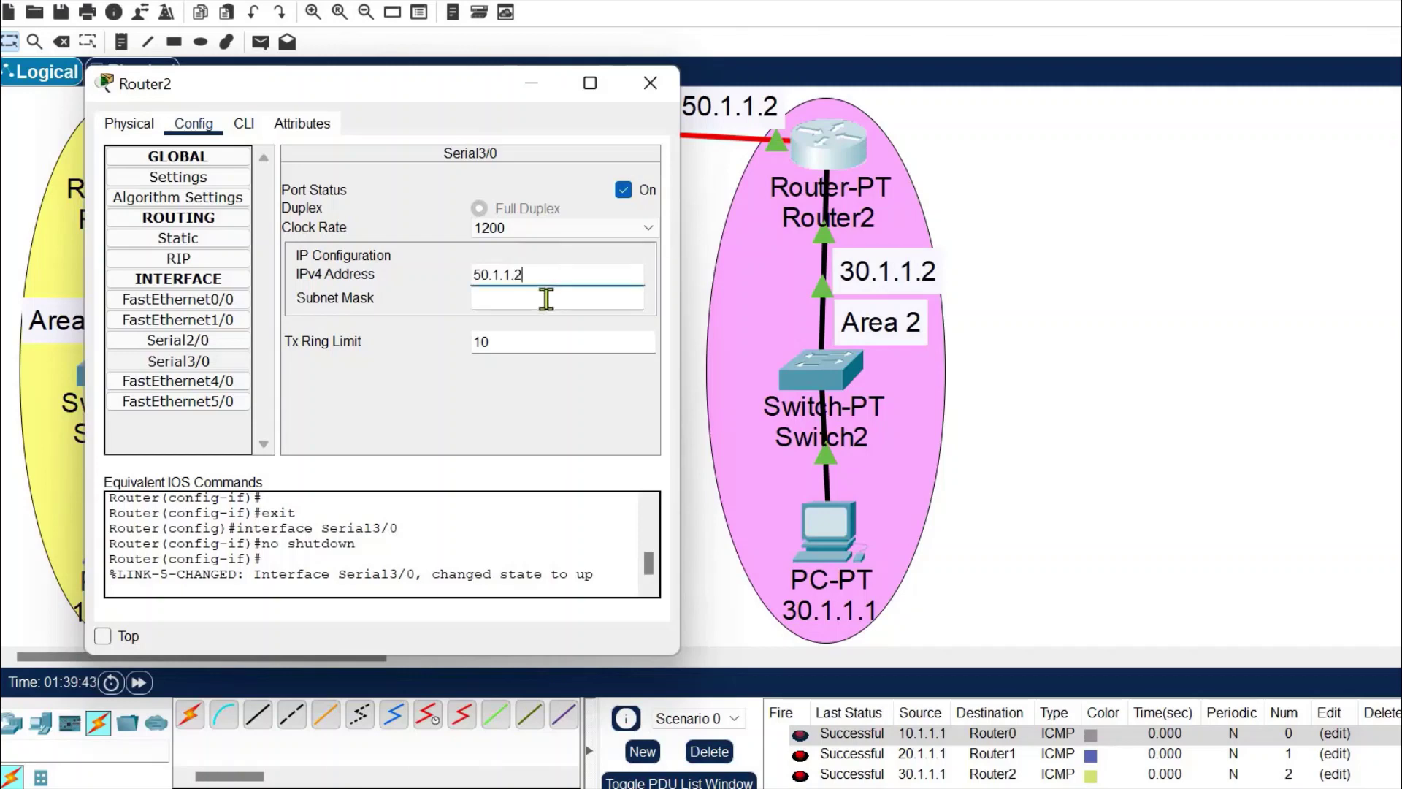
left_click(547, 297)
left_click(652, 84)
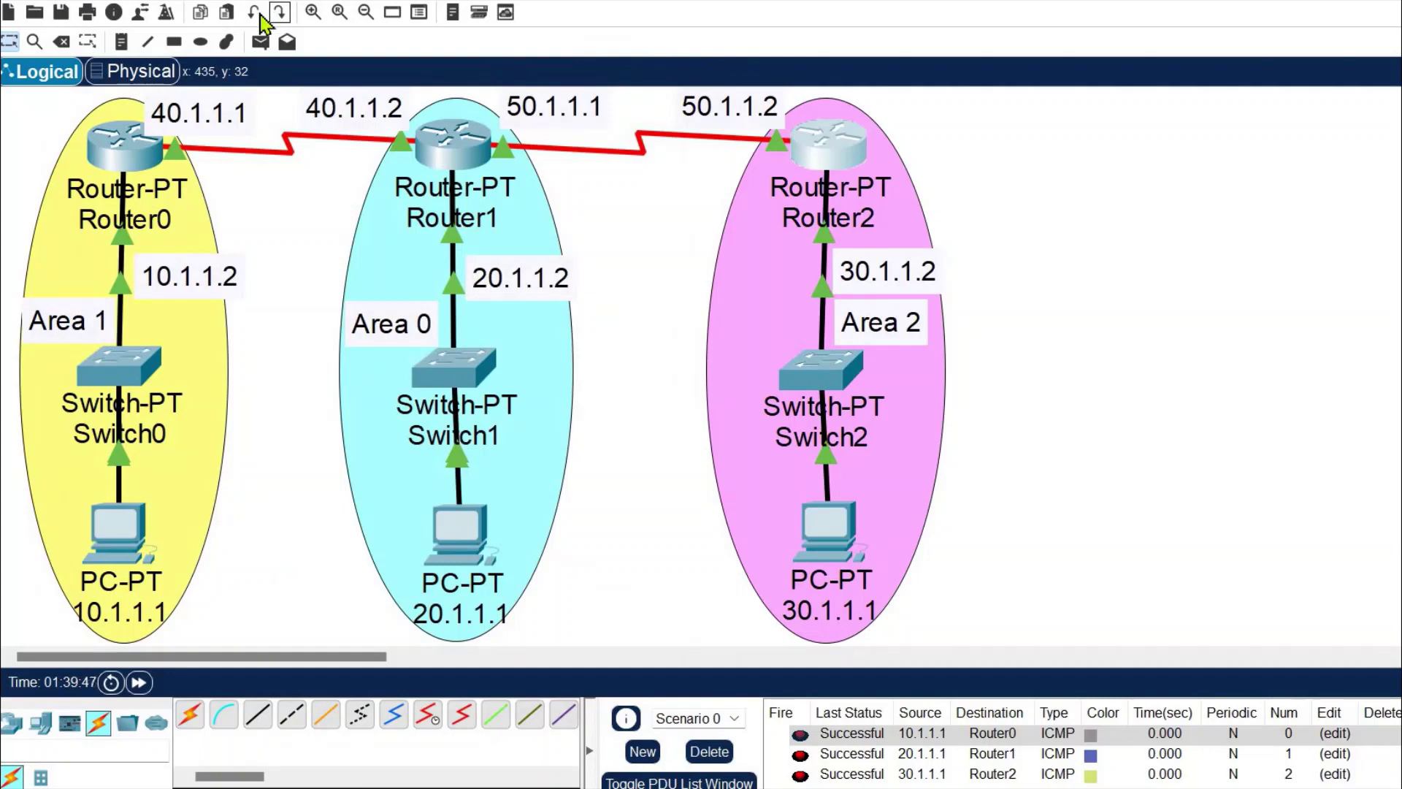
Test both serial links with simple PDUs from Router0 to Router1 and from Router2 to Router1.
left_click(267, 42)
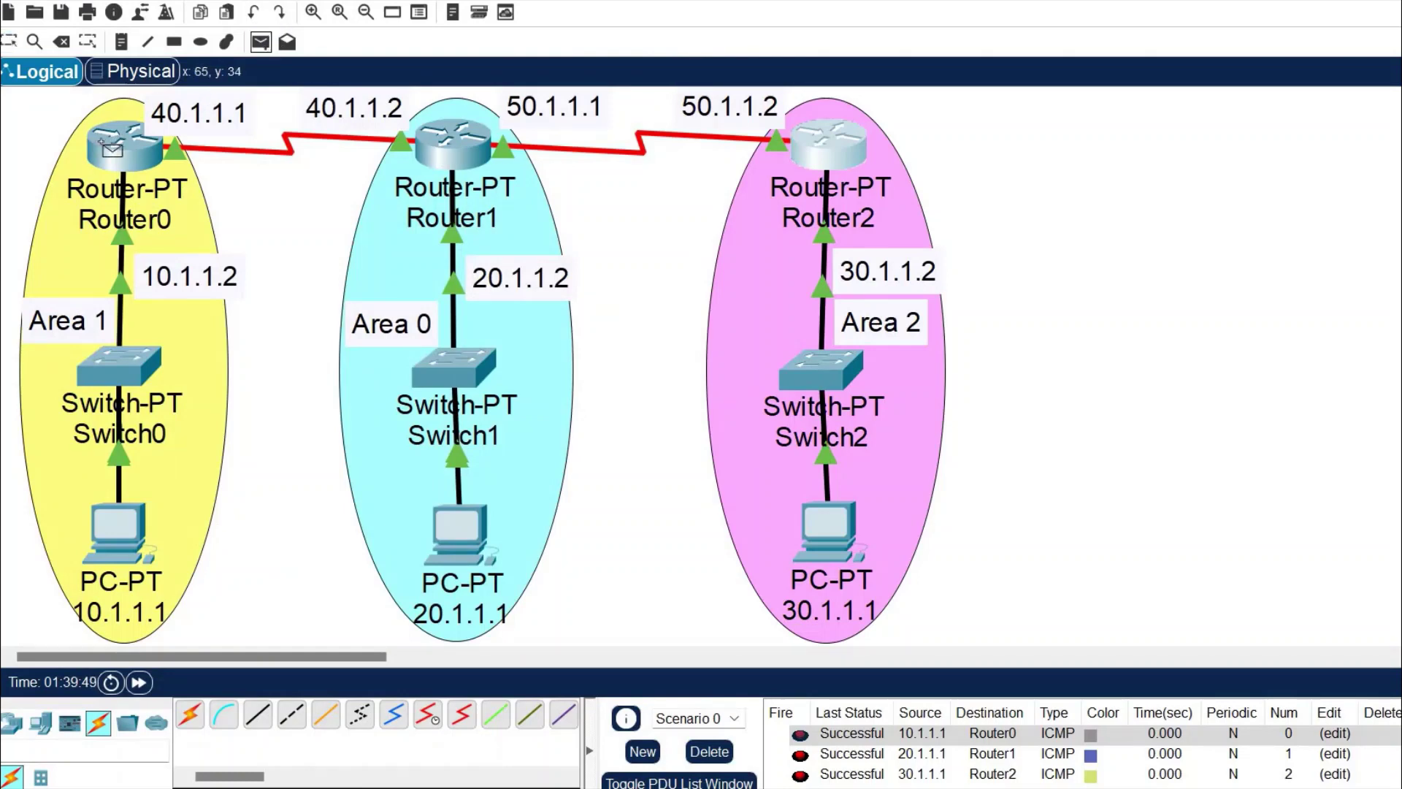
left_click(121, 146)
left_click(453, 144)
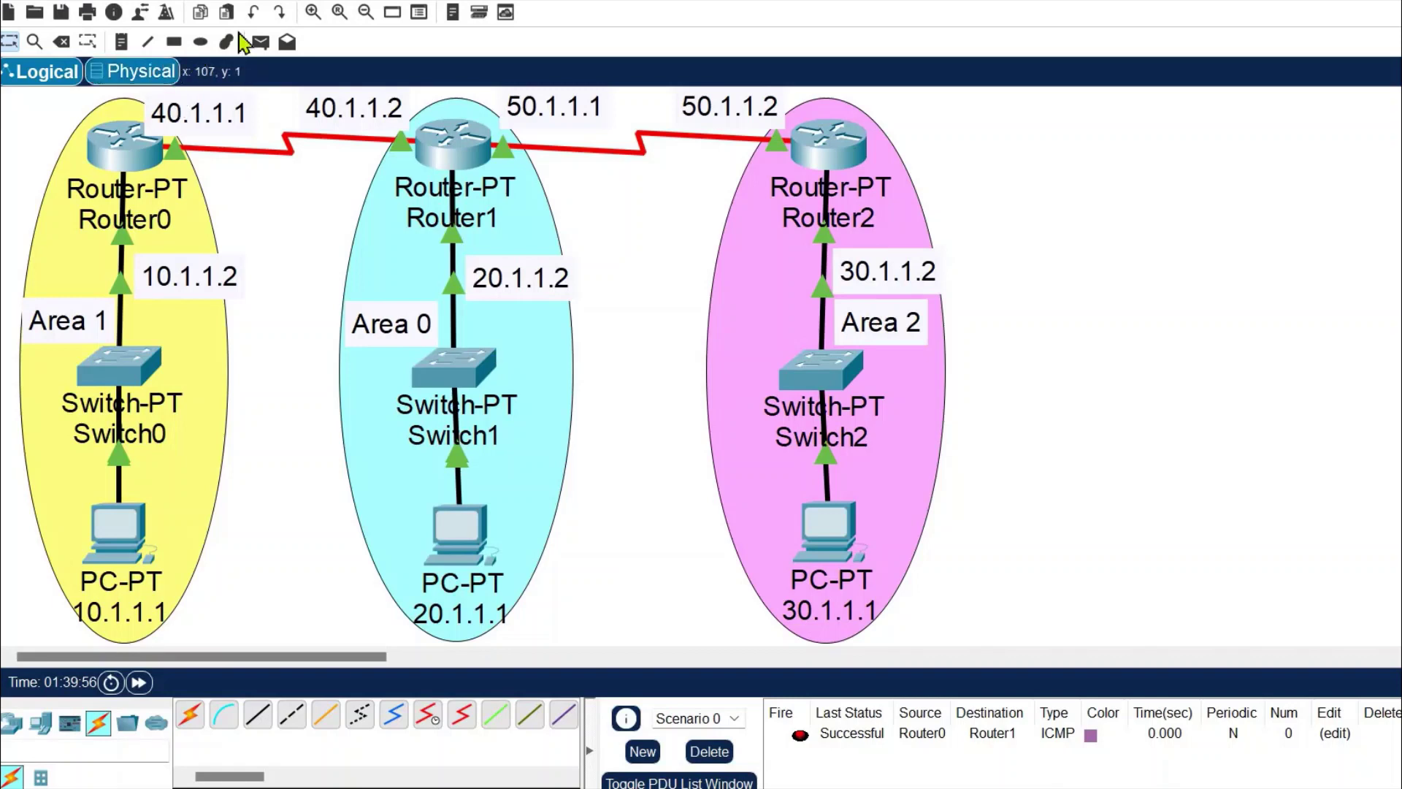
left_click(267, 45)
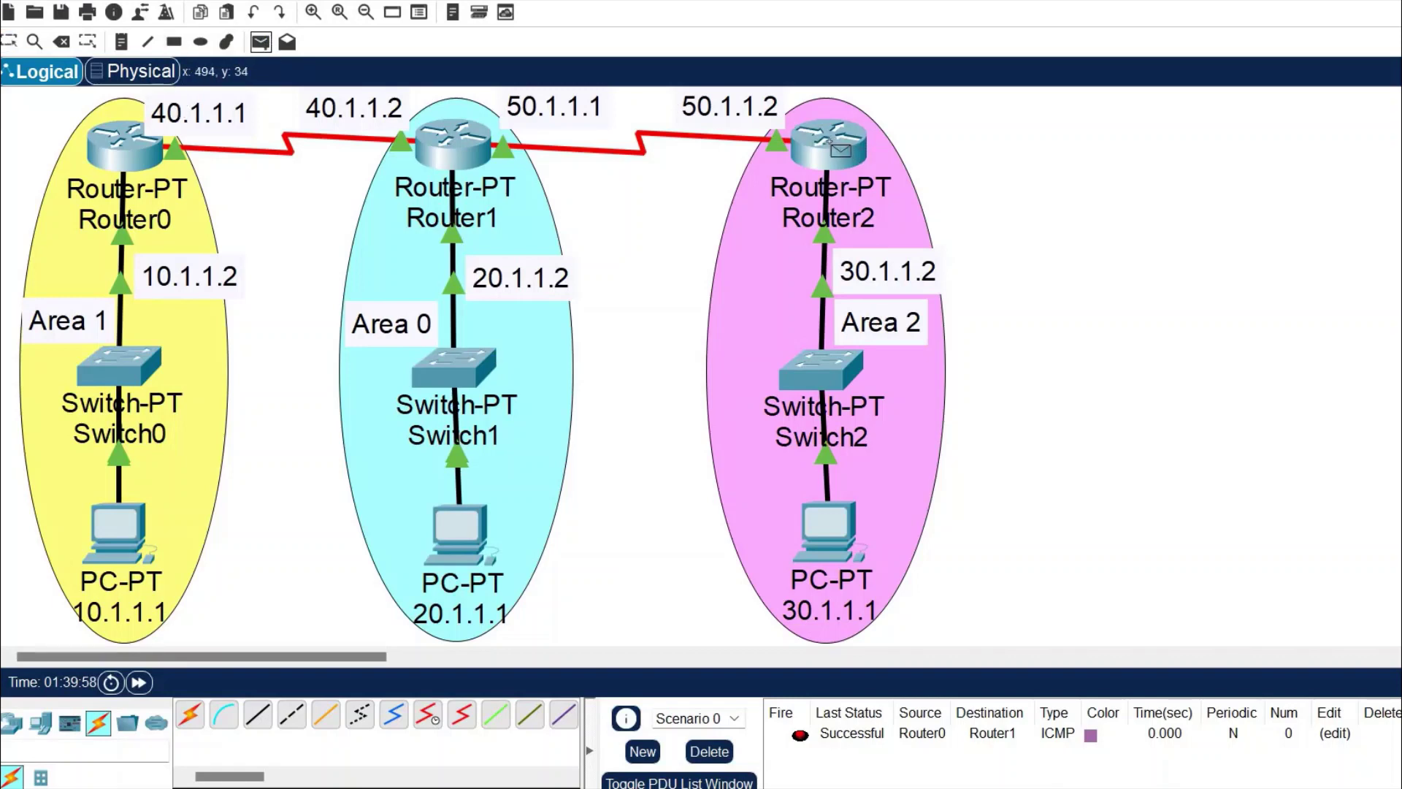
left_click(829, 142)
left_click(449, 146)
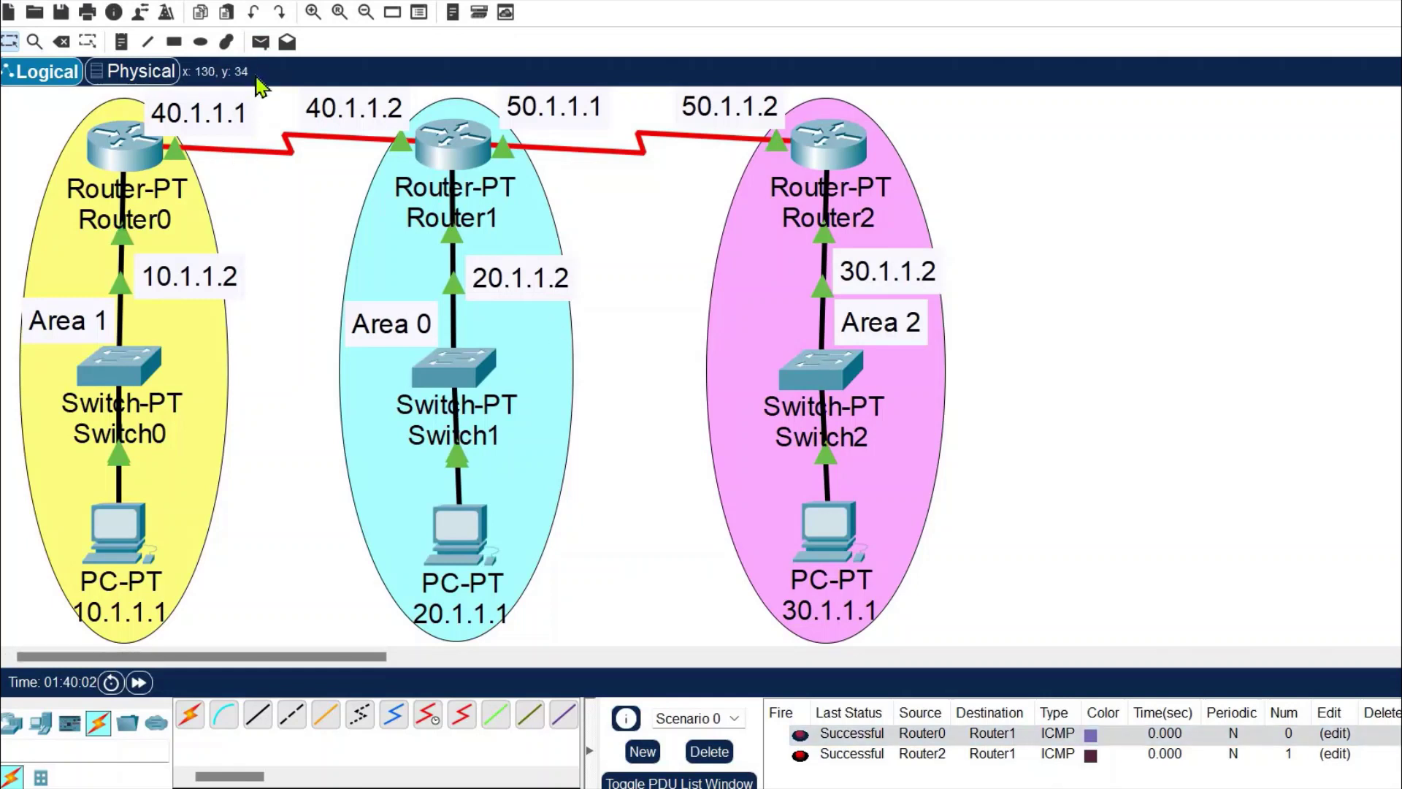
Test connectivity across the network with a simple PDU from Router0 to Router2.
left_click(260, 46)
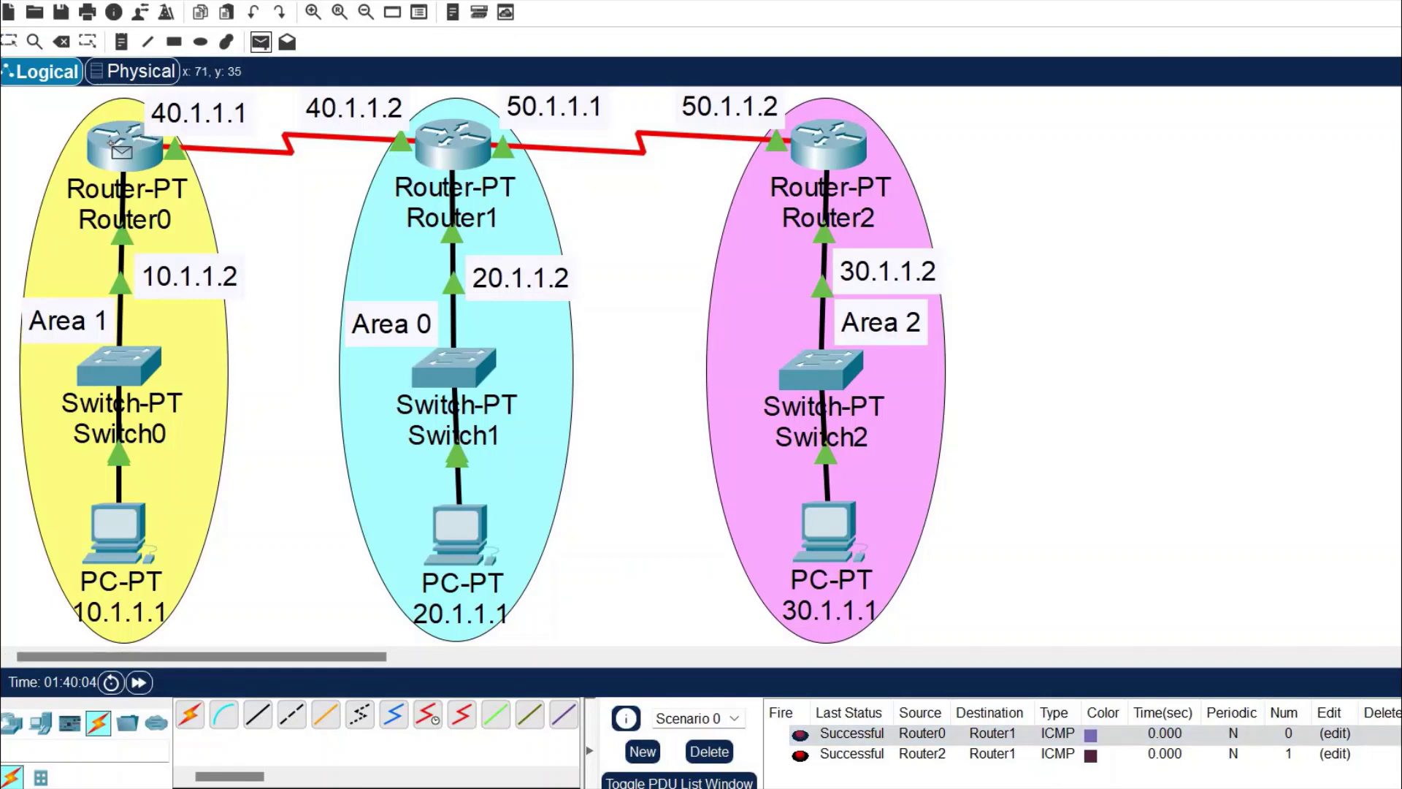
left_click(117, 150)
left_click(809, 146)
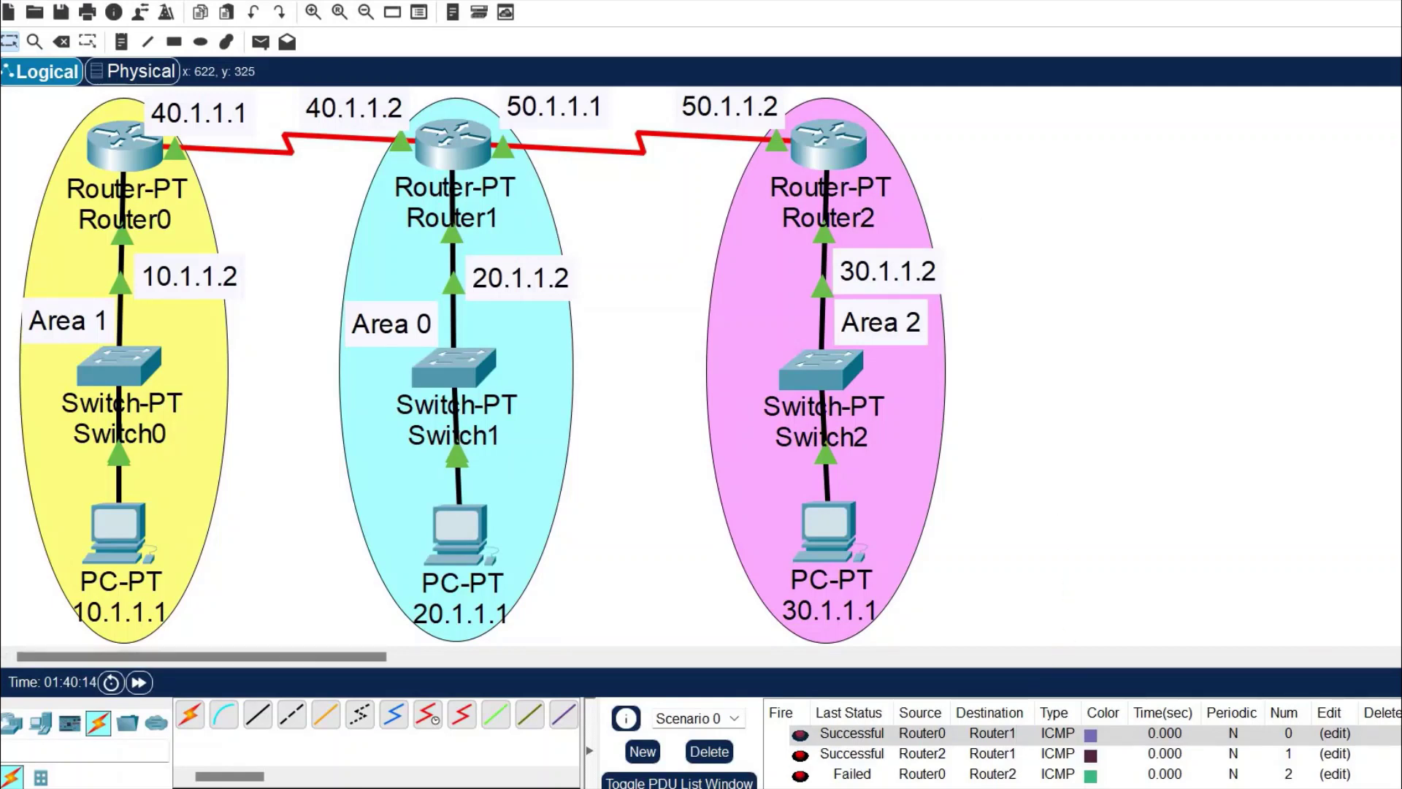
Delete all test PDUs from Scenario 0's PDU list.
mouse_move(1289, 786)
left_click(1384, 733)
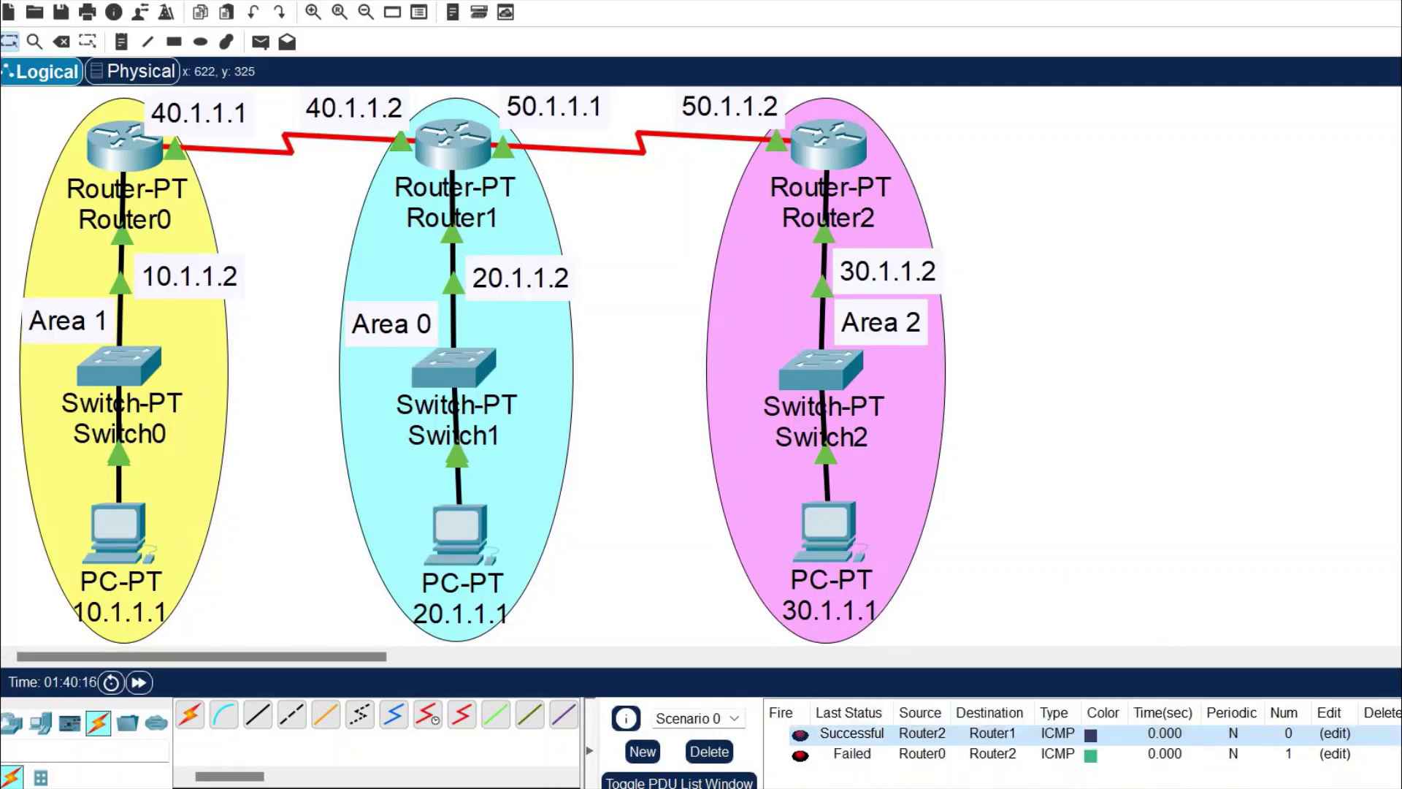
left_click(1384, 732)
left_click(1384, 732)
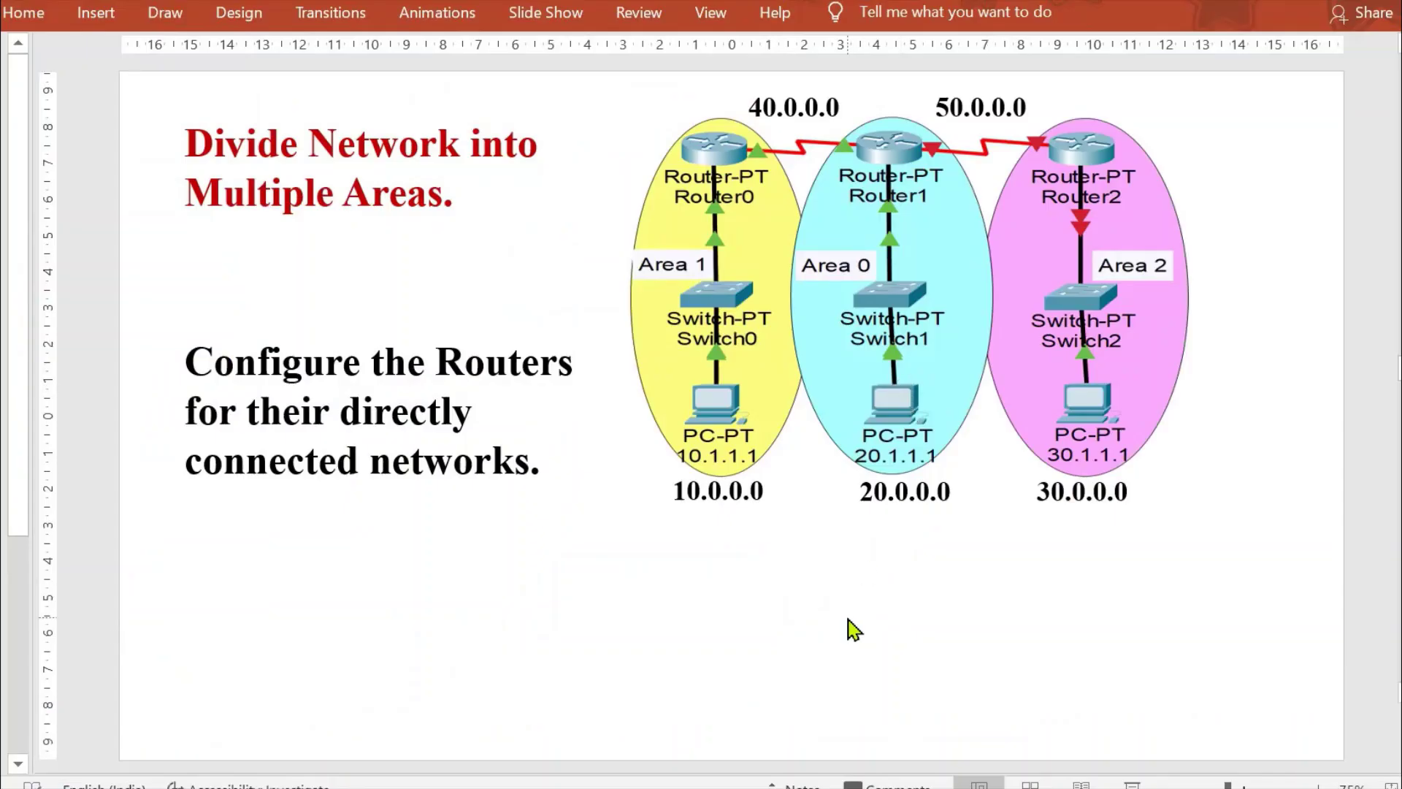
In the PowerPoint slides, advance to Router0's direct connections, underline the heading, tick networks 10.0.0.0 and 40.0.0.0, and circle 40.0.0.0 in the diagram.
key("Page_Down")
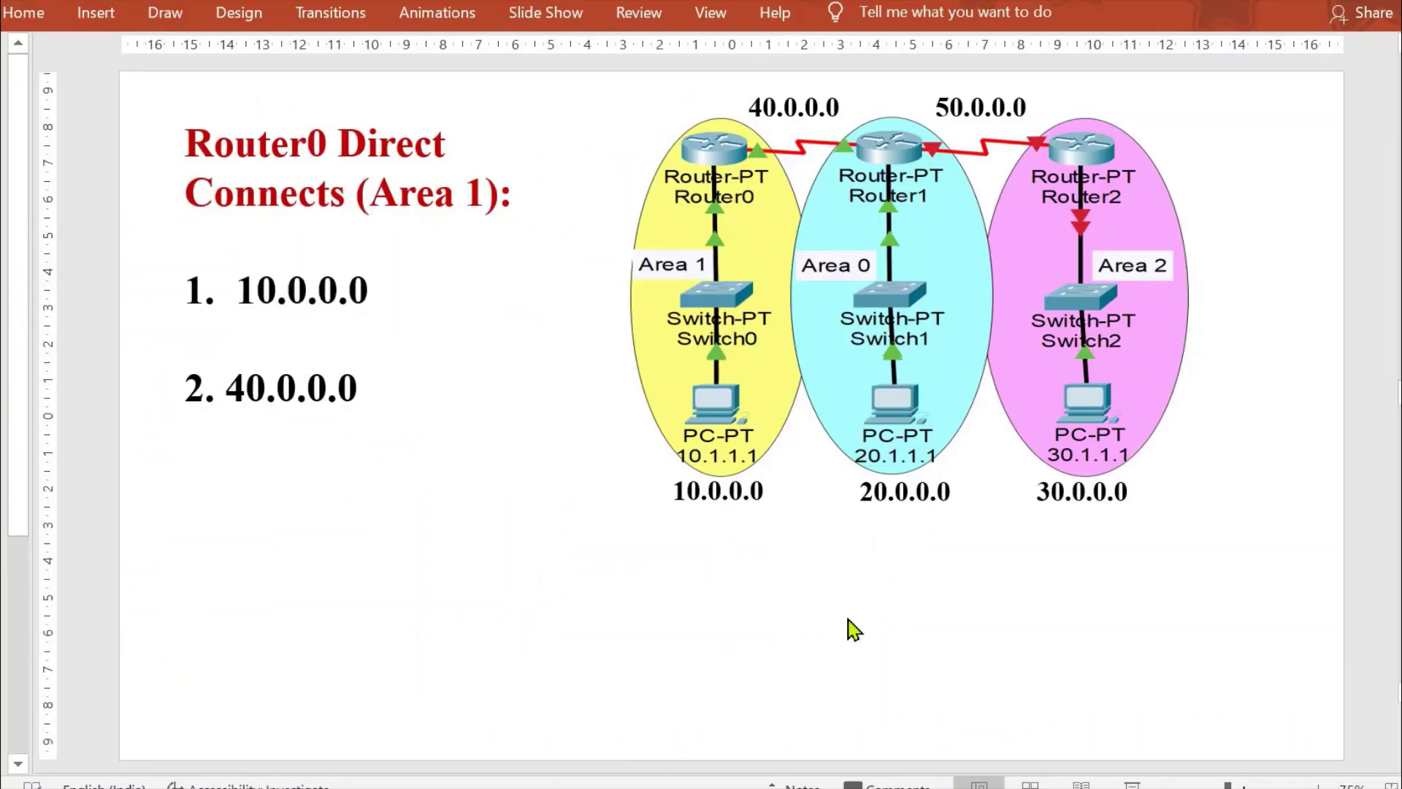
left_click_drag(187, 171, 461, 159)
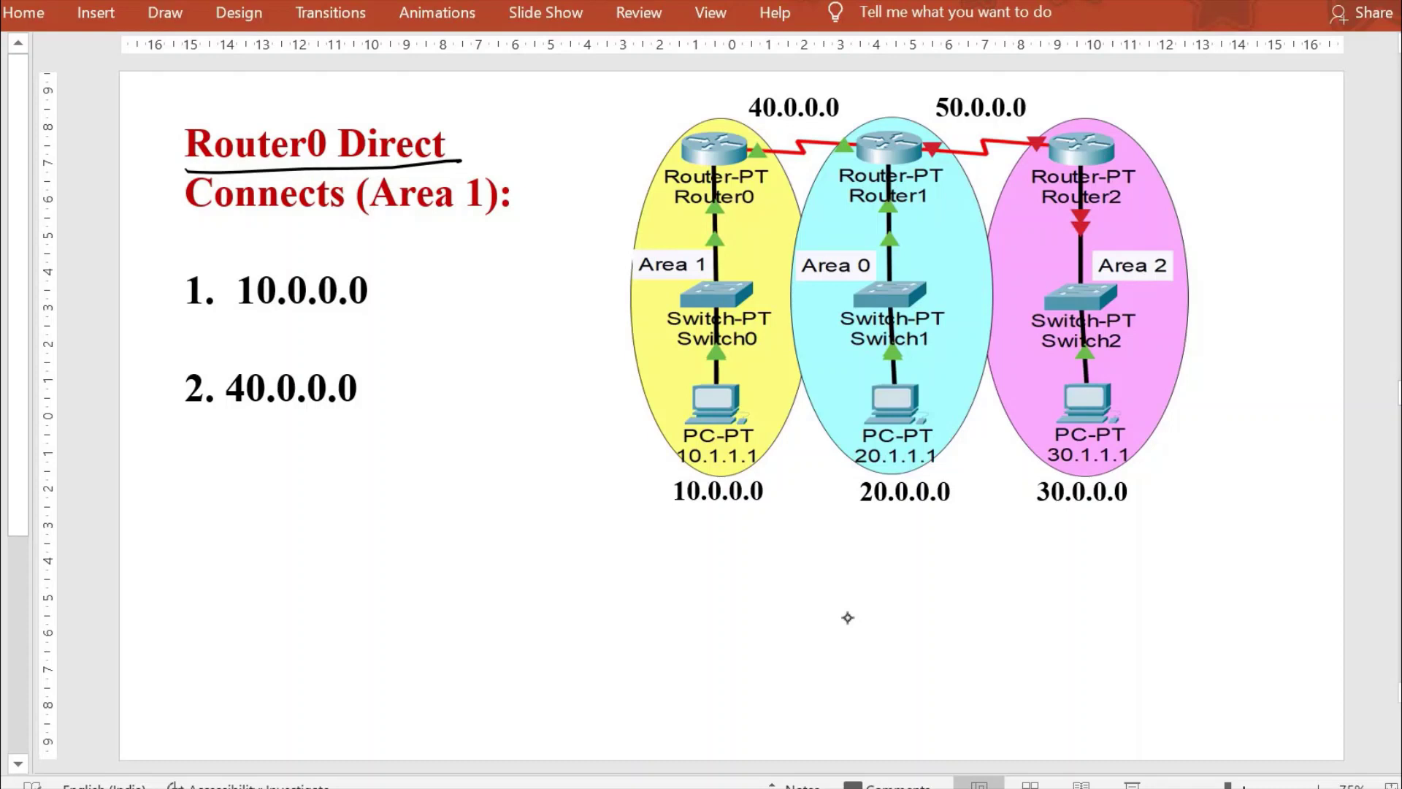
left_click_drag(250, 217, 525, 214)
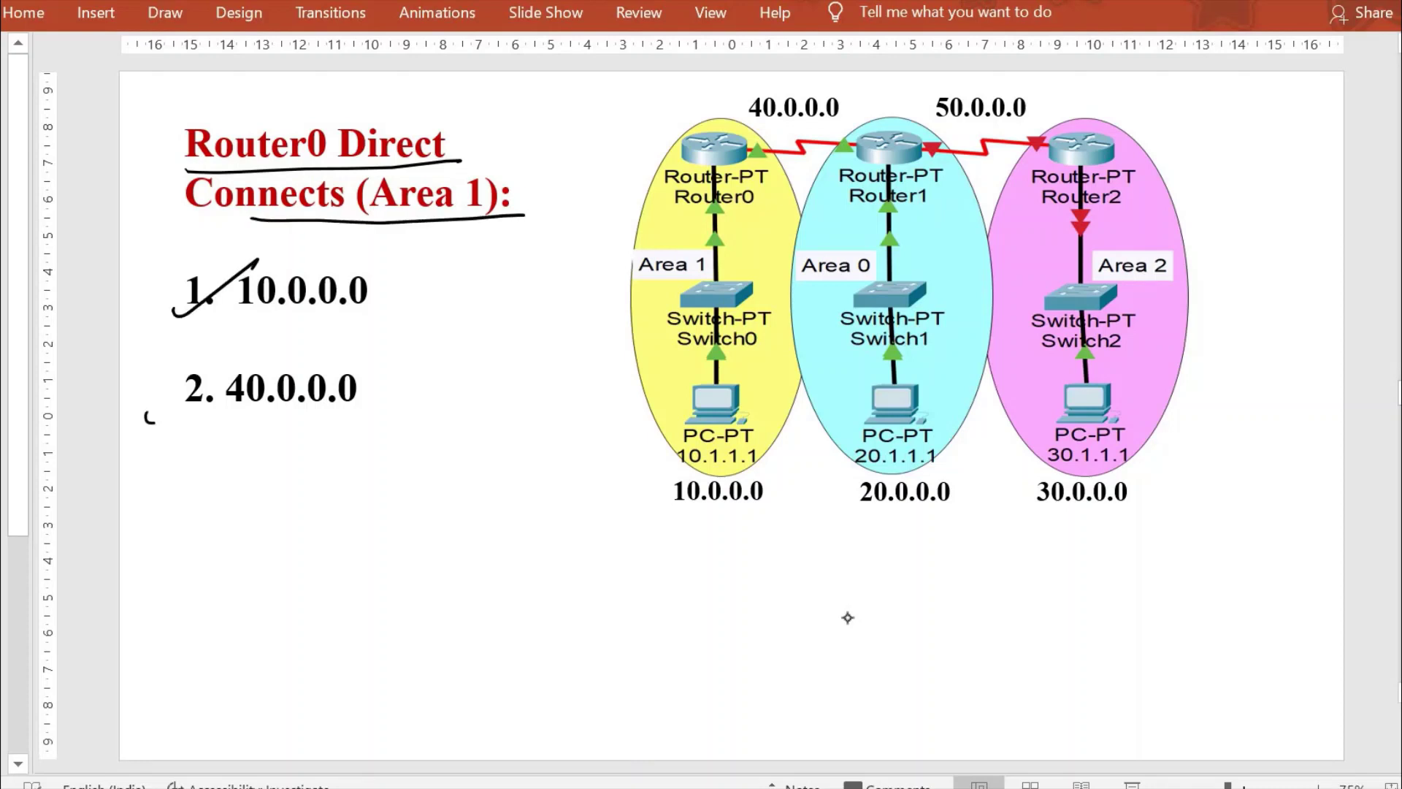
left_click_drag(151, 422, 271, 359)
mouse_move(733, 119)
left_mouse_down()
mouse_move(786, 86)
mouse_move(723, 117)
left_mouse_up()
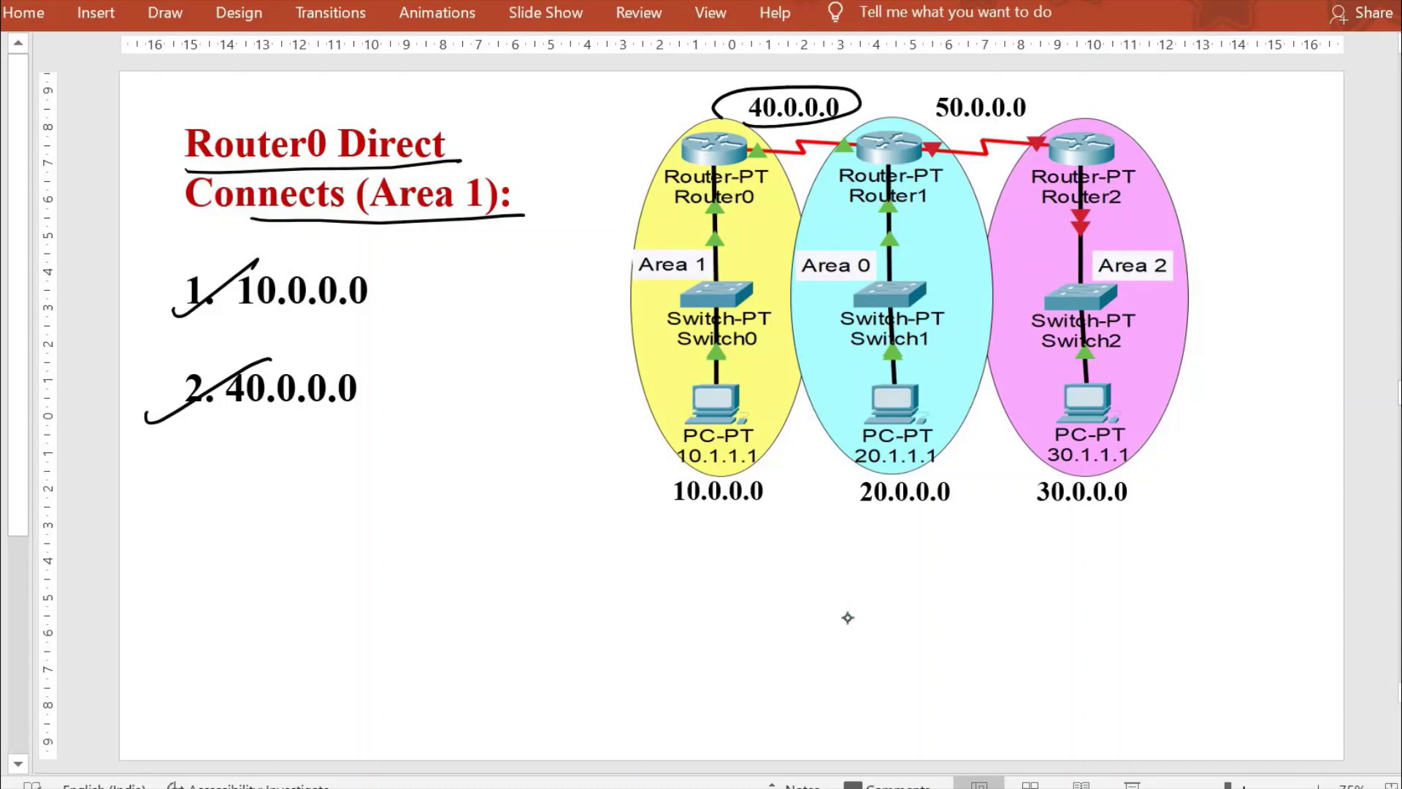
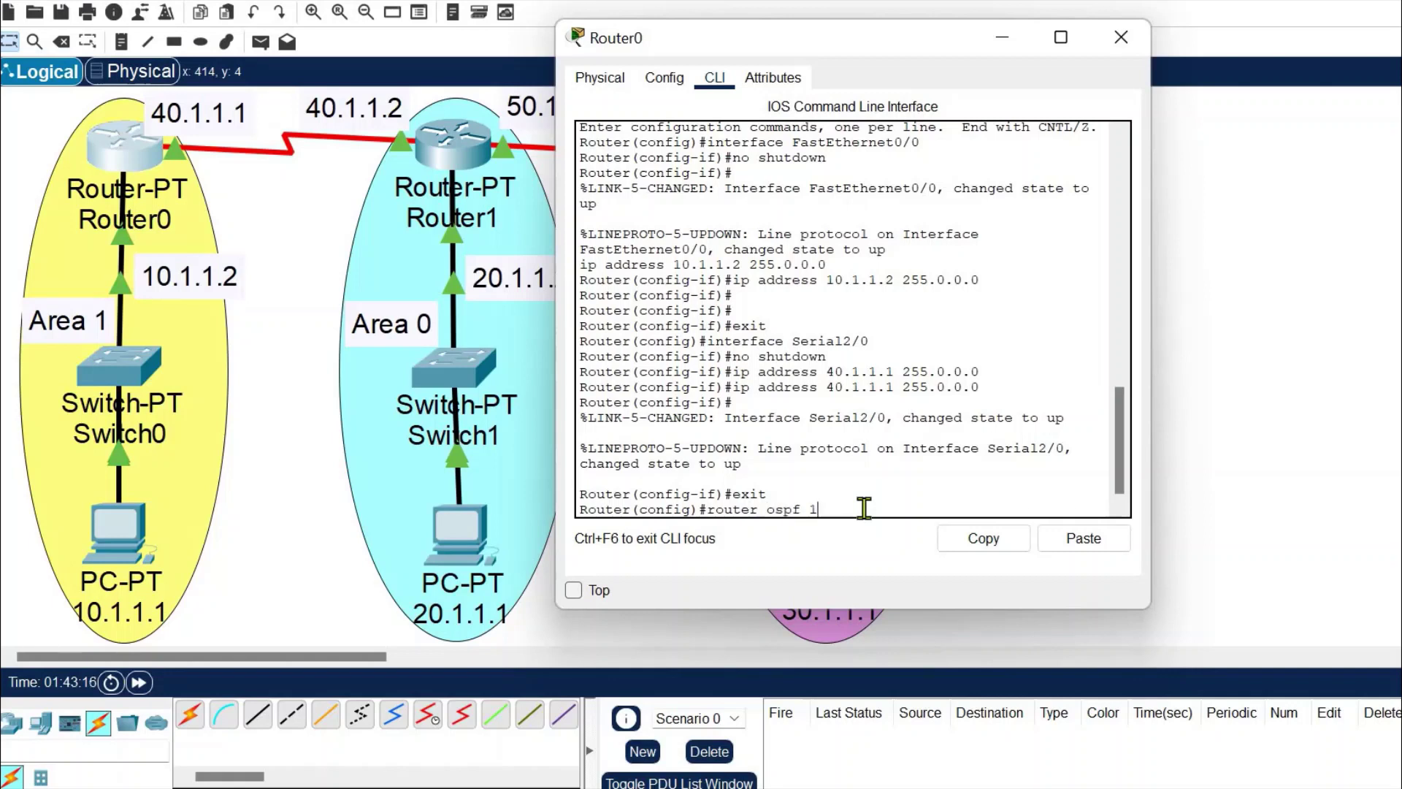
In Packet Tracer, start OSPF process 1 on Router0 and advertise networks 10.0.0.0 and 40.0.0.0 with wildcard mask 0.255.255.255 in area 1.
key("Return")
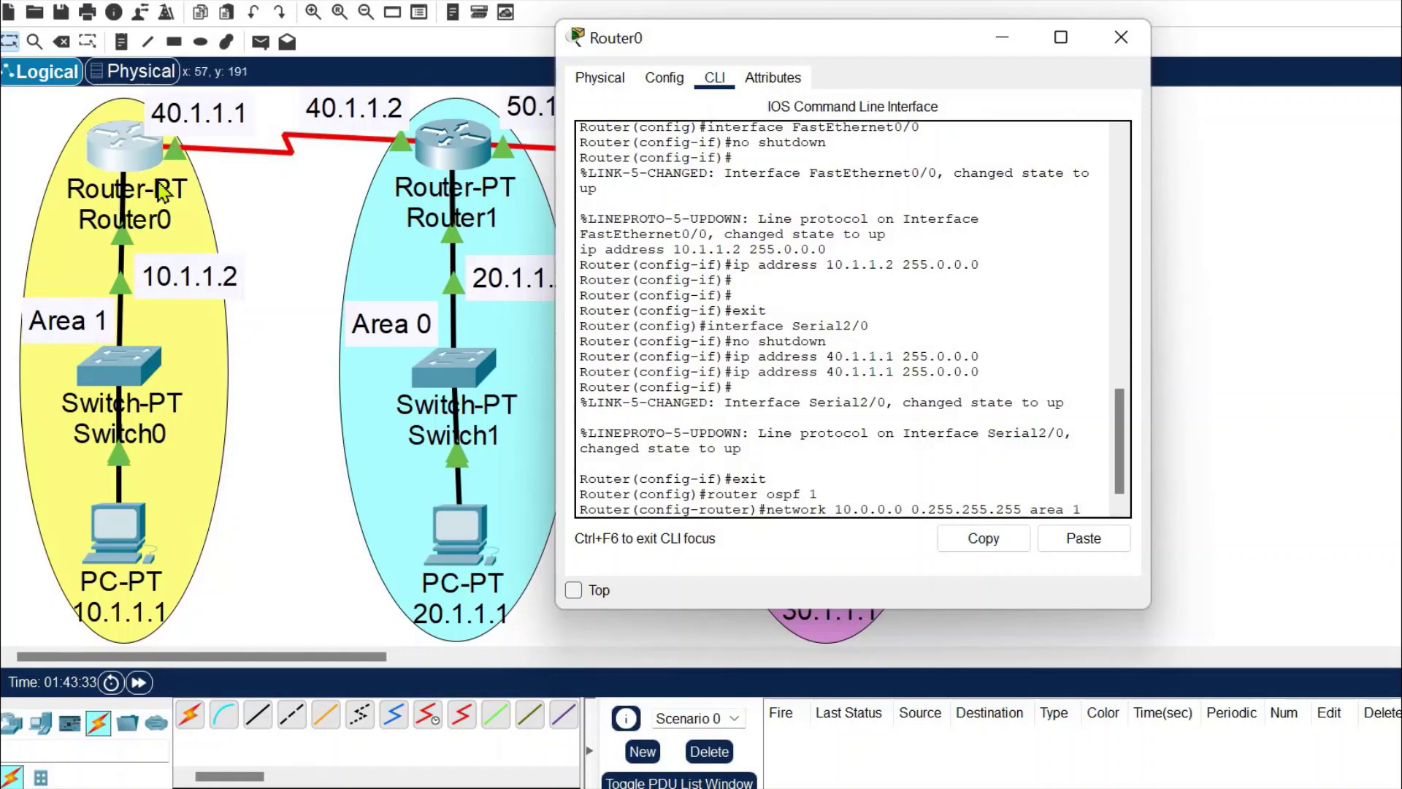
key("Return")
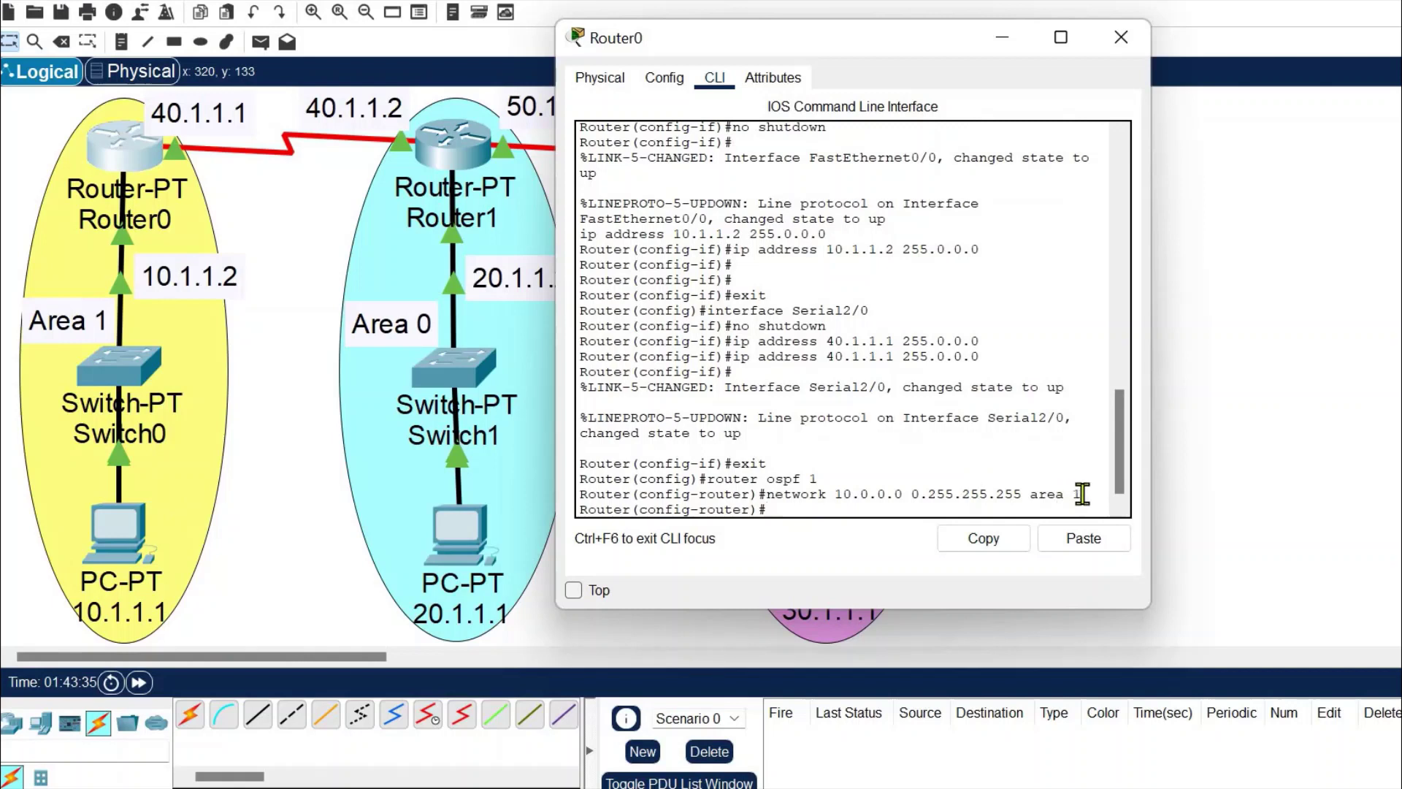
key("Up")
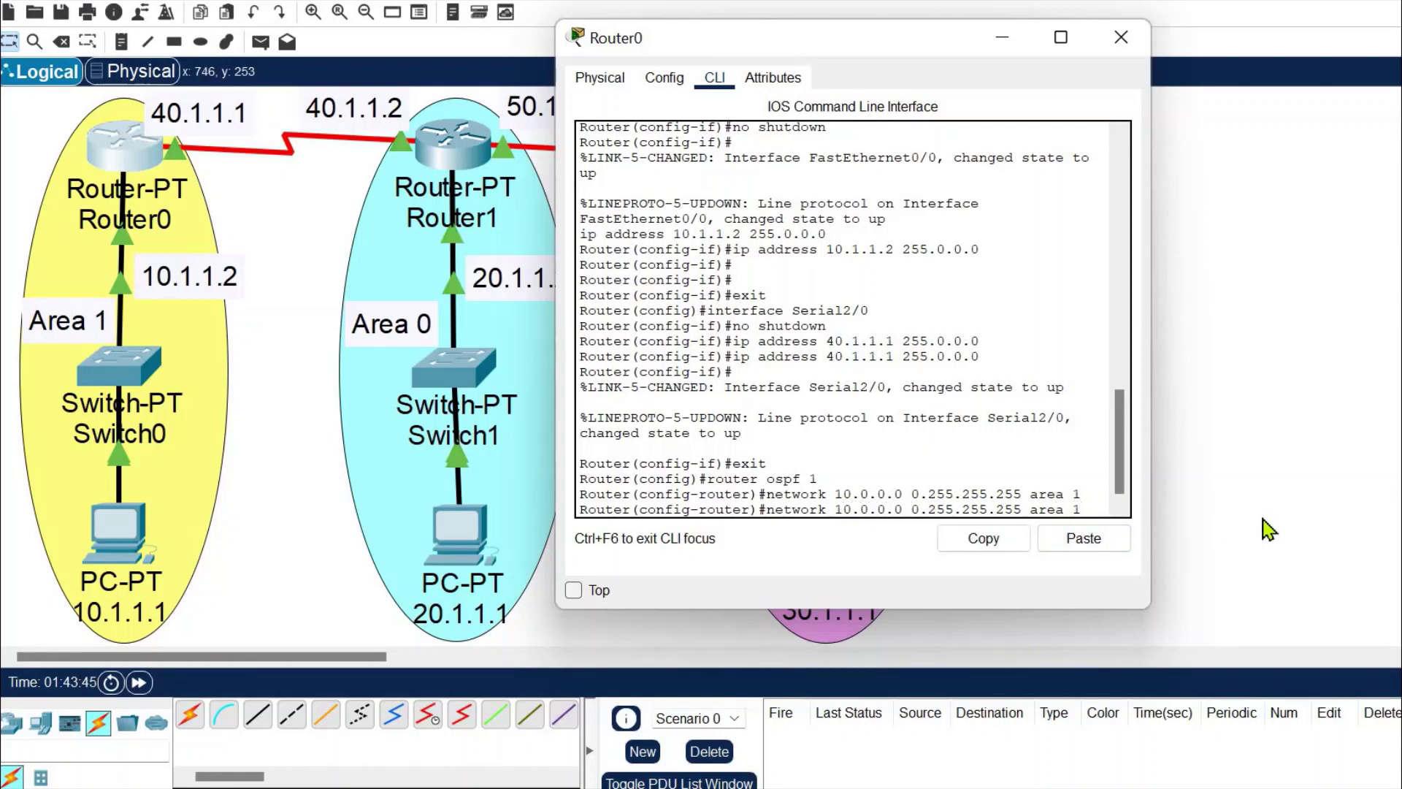
key("BackSpace")
type("4")
key("Return")
key("Return")
key("Return")
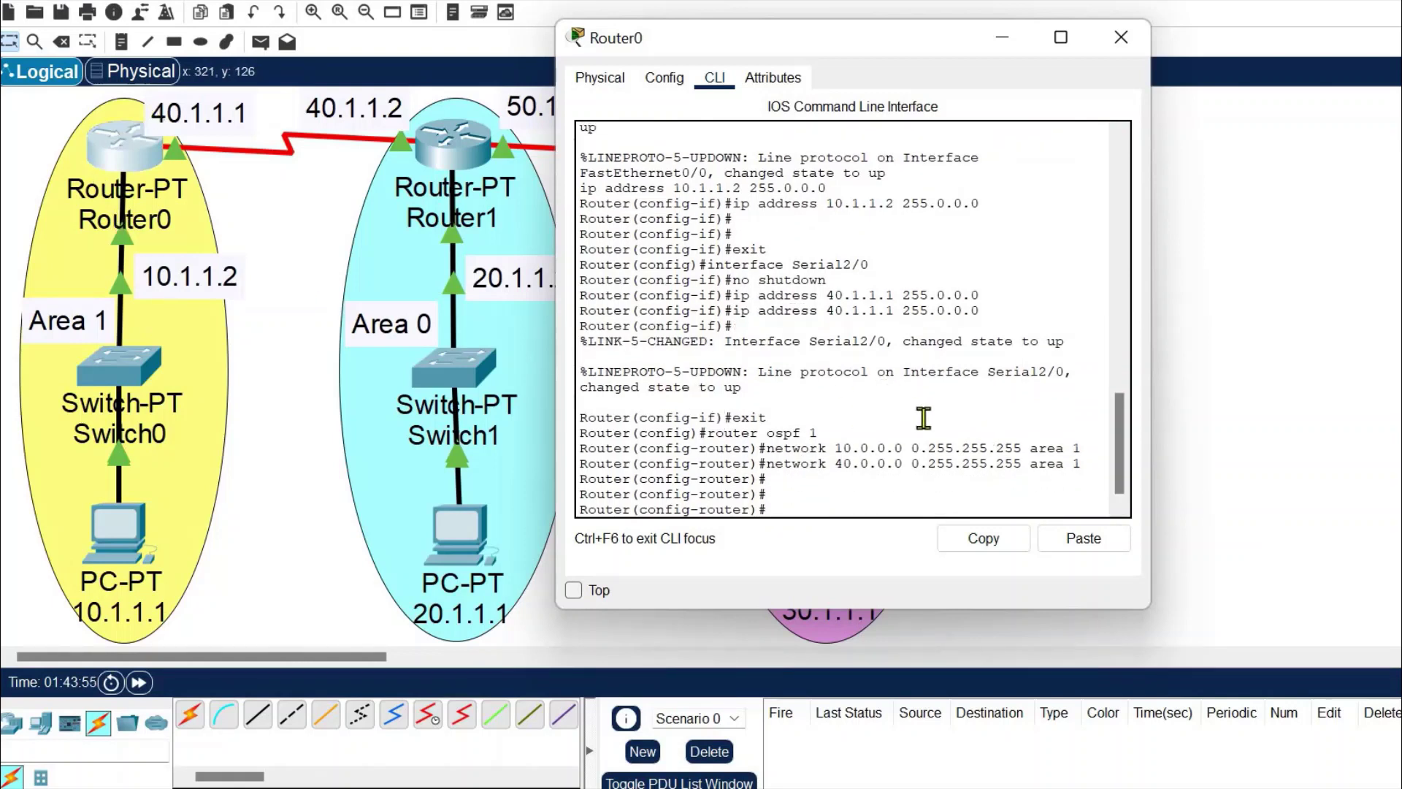
Highlight the router ospf 1 command, close Router0's window, and advance the PowerPoint slides to Router1's direct connections.
left_click_drag(817, 432, 706, 431)
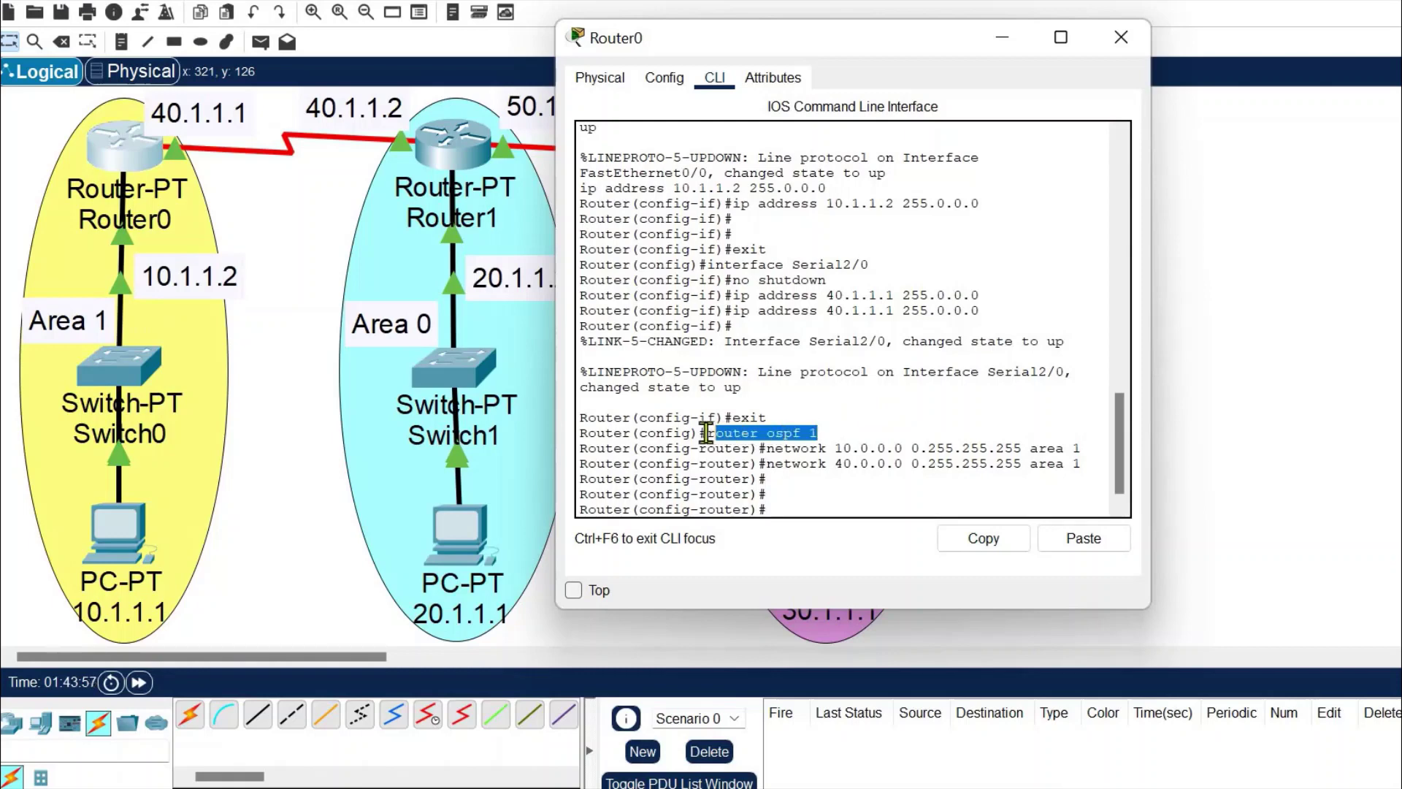
left_click(1110, 45)
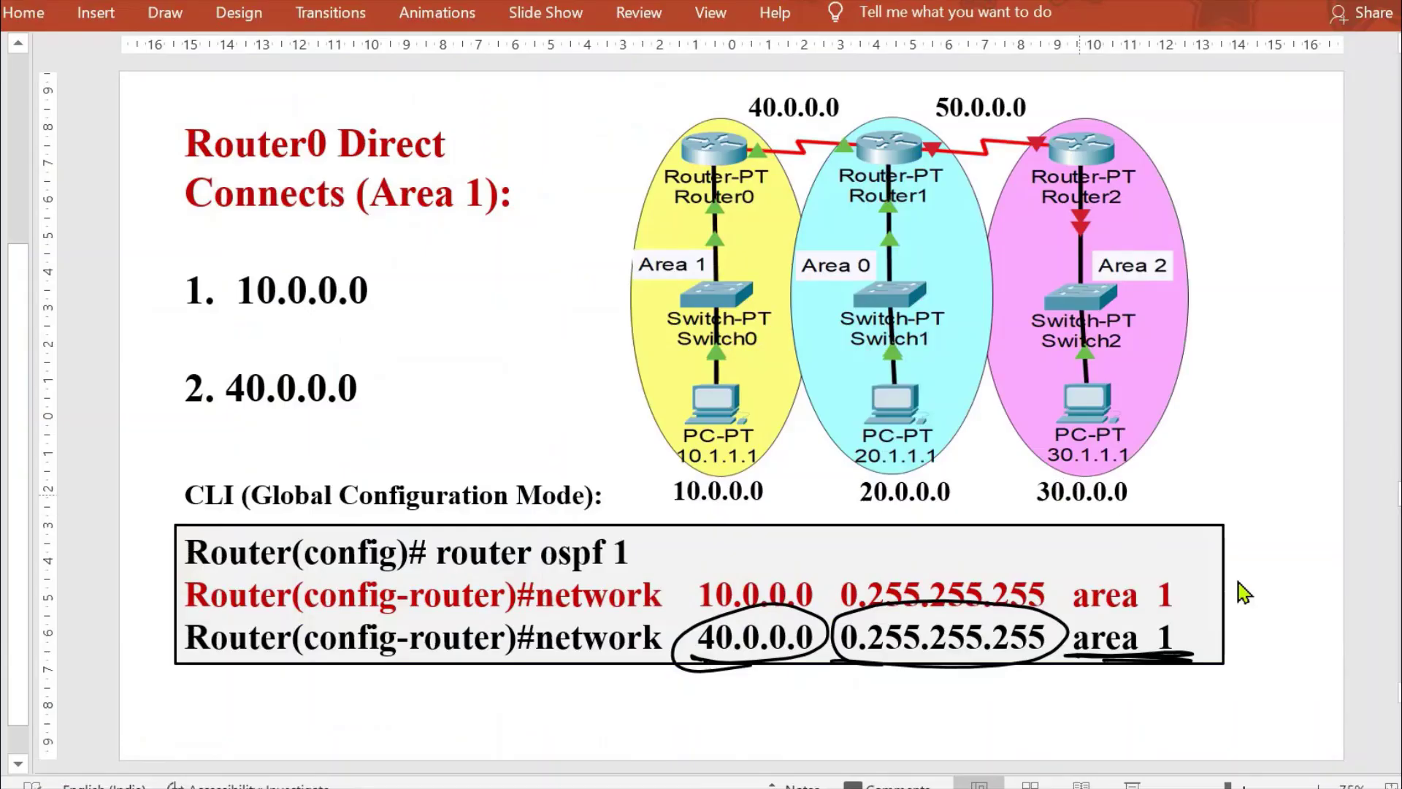
scroll(1265, 615, "down", 1)
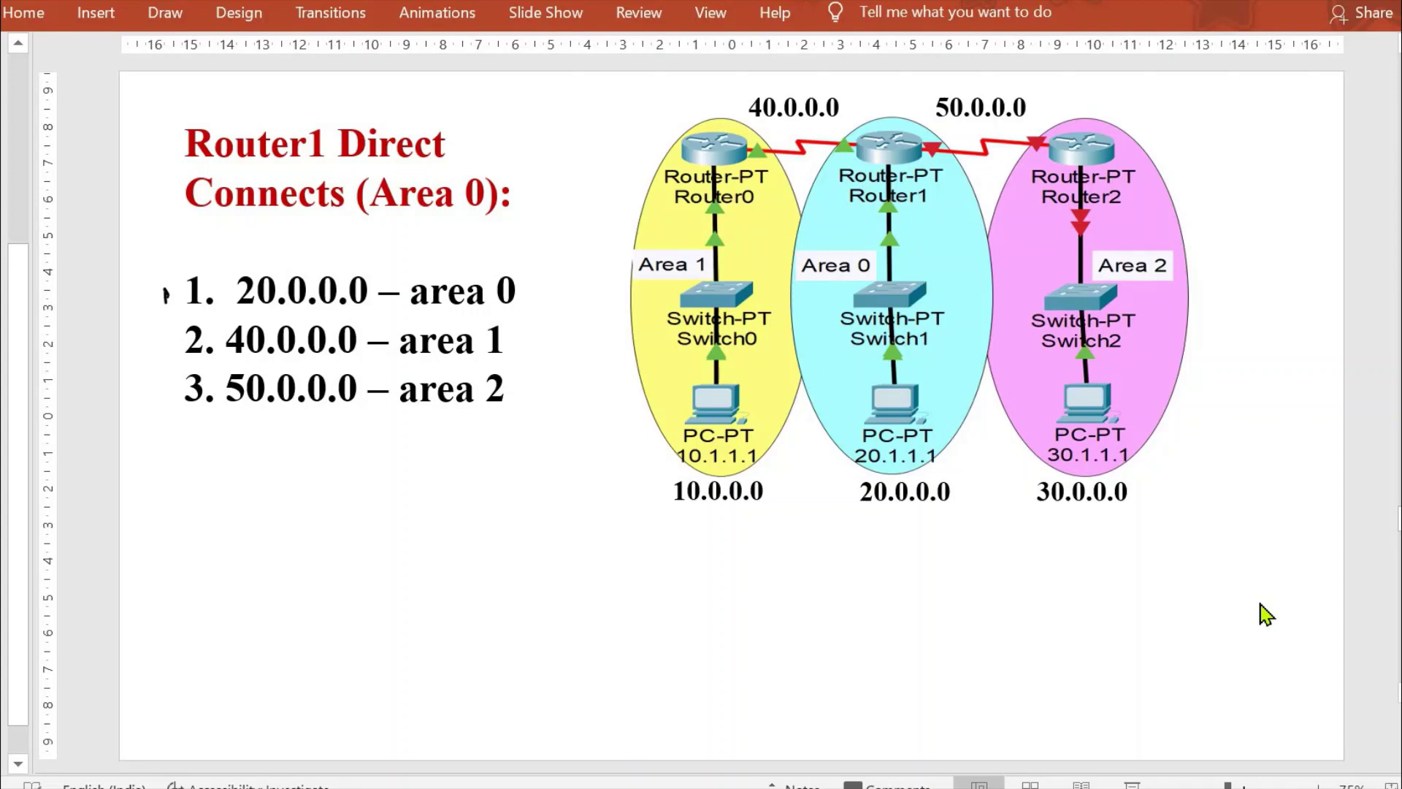
Tick Router1's networks 20.0.0.0, 40.0.0.0 and 50.0.0.0 on the slide and underline their areas 0, 1 and 2.
left_click_drag(167, 294, 277, 244)
left_click_drag(161, 356, 233, 307)
left_click_drag(157, 406, 243, 371)
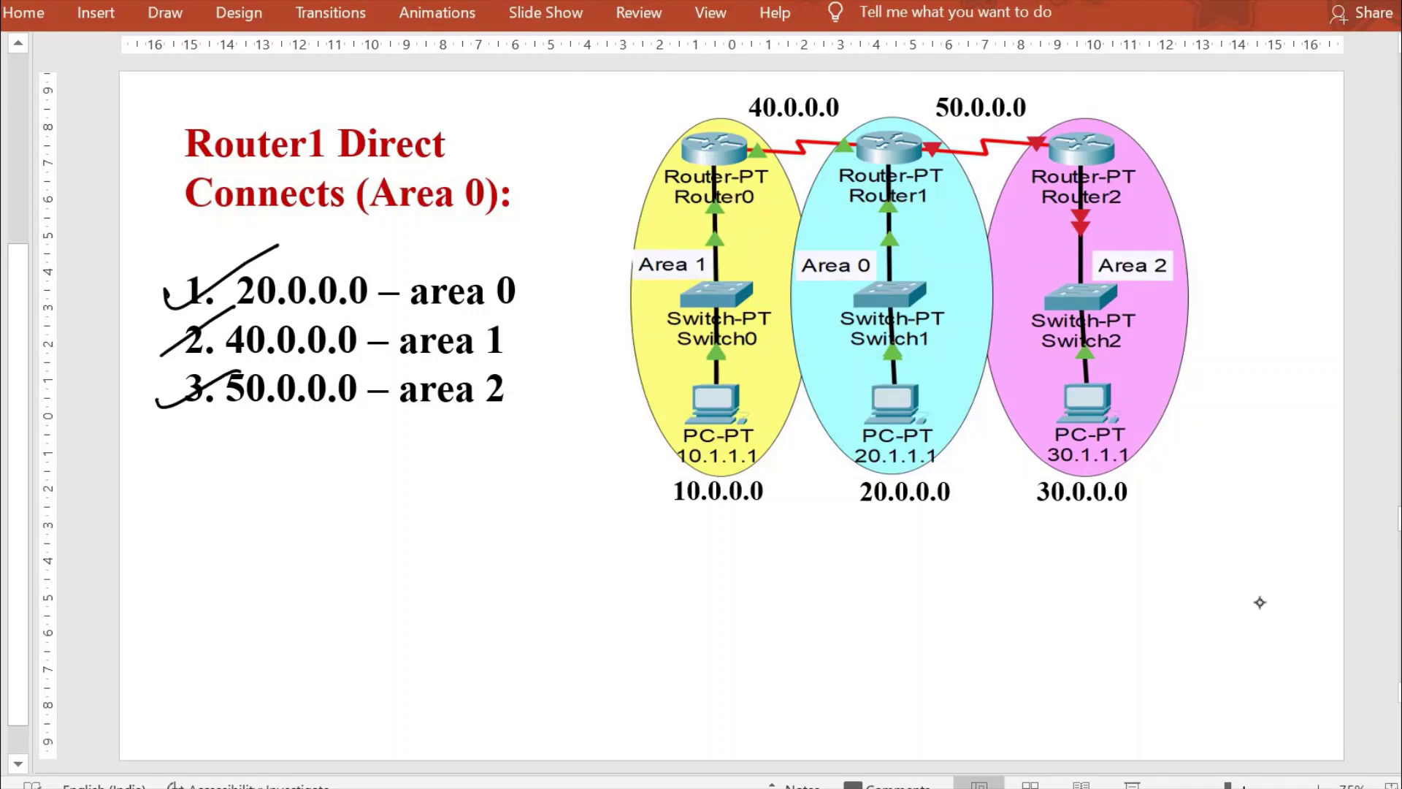
left_click_drag(423, 317, 504, 322)
left_click_drag(340, 316, 544, 310)
left_click_drag(334, 374, 548, 362)
left_click_drag(355, 422, 535, 411)
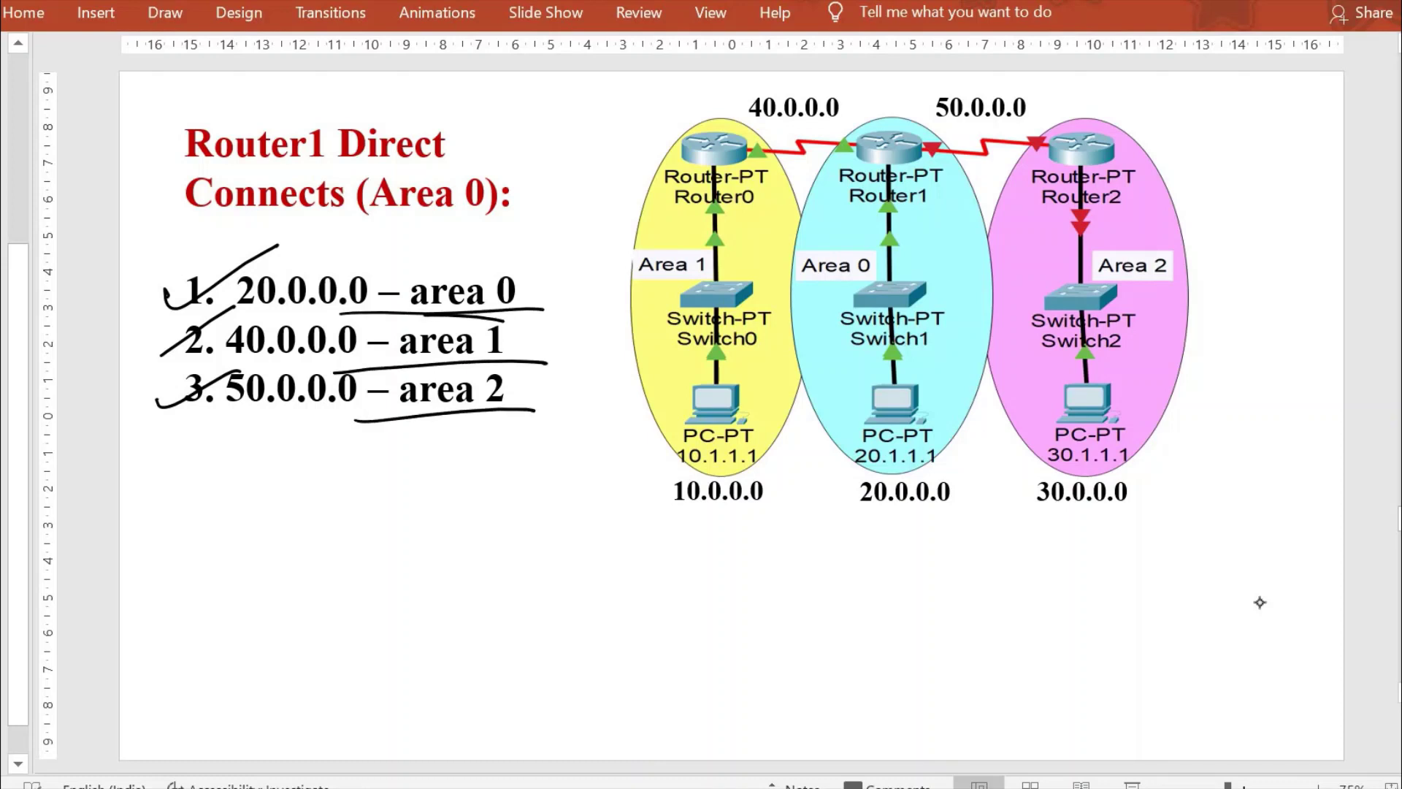
Circle the 20.0.0.0 – area 0 and 40.0.0.0 – area 1 entries, and draw arrows from Router1 toward Router0, Router2 and Switch1.
mouse_move(502, 252)
left_mouse_down()
mouse_move(303, 252)
mouse_move(238, 287)
mouse_move(438, 321)
mouse_move(542, 303)
mouse_move(497, 255)
left_mouse_up()
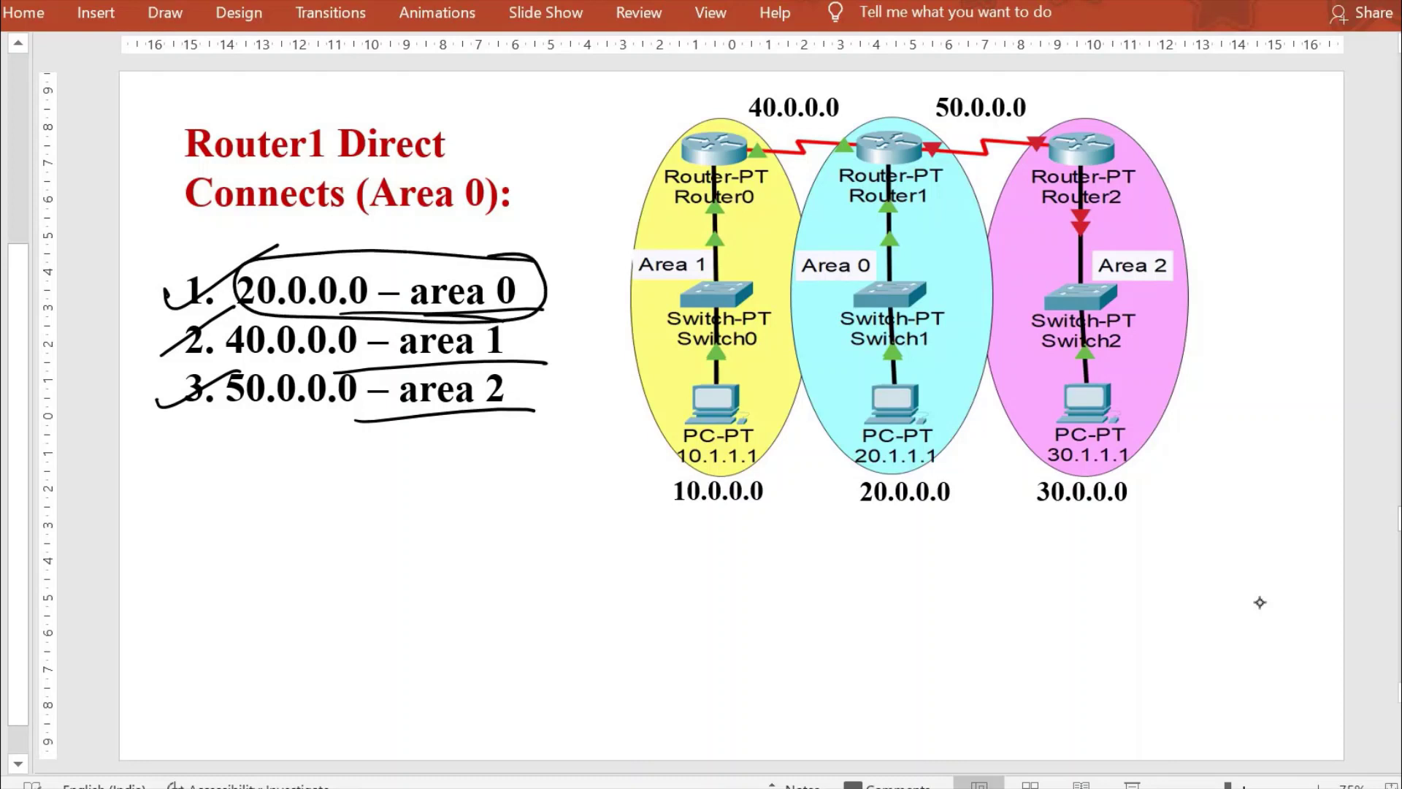
mouse_move(530, 329)
left_mouse_down()
mouse_move(261, 318)
mouse_move(519, 371)
mouse_move(504, 322)
left_mouse_up()
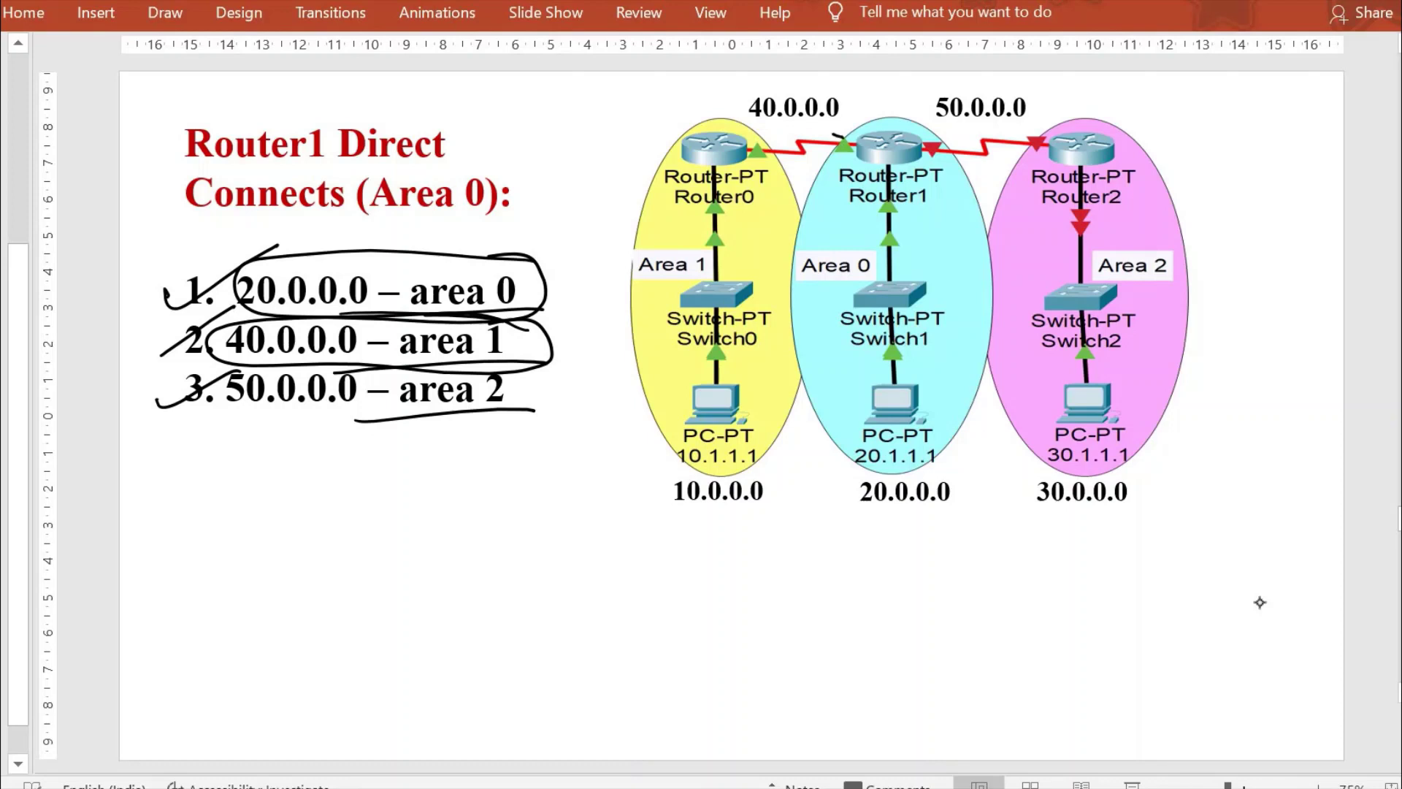
left_click_drag(841, 136, 745, 144)
mouse_move(918, 127)
left_mouse_down()
mouse_move(1025, 116)
mouse_move(1043, 132)
mouse_move(1019, 162)
left_mouse_up()
left_click_drag(912, 168, 906, 261)
mouse_move(898, 233)
left_mouse_down()
mouse_move(906, 262)
mouse_move(938, 225)
left_mouse_up()
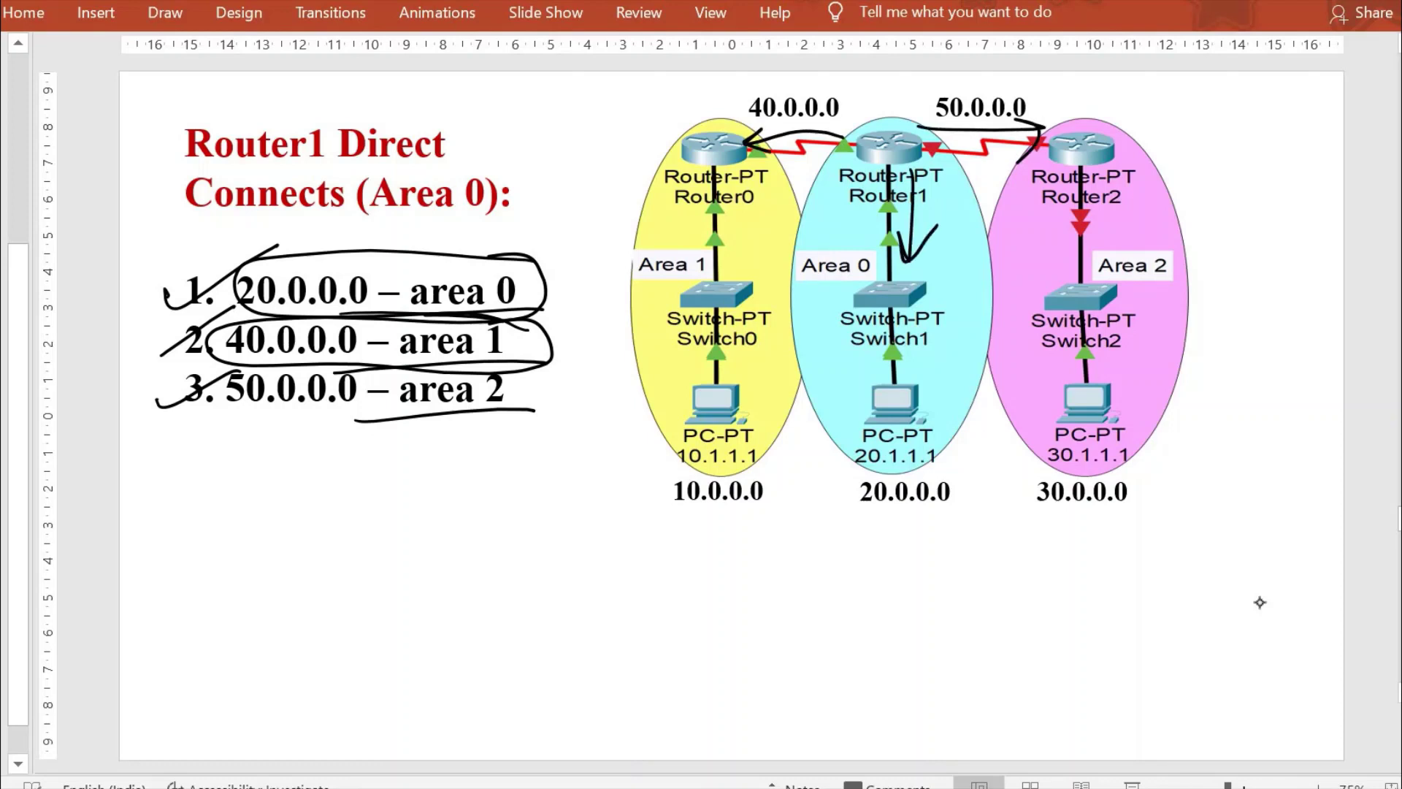
Reveal the router ospf 2 and network 20.0.0.0 commands on the slides, marking the process number, network, wildcard mask and area 0.
key("Page_Down")
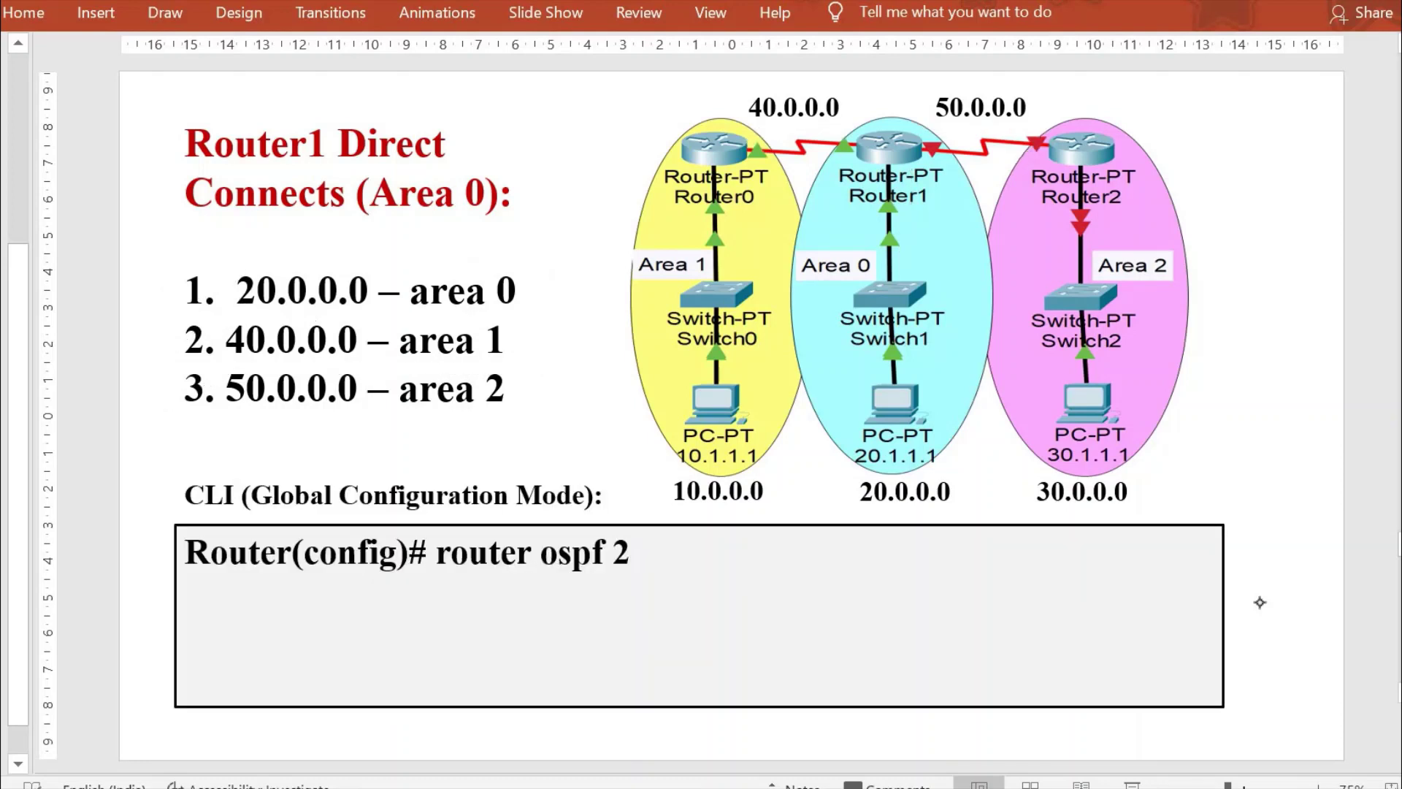
mouse_move(605, 575)
left_mouse_down()
mouse_move(652, 544)
mouse_move(600, 544)
left_mouse_up()
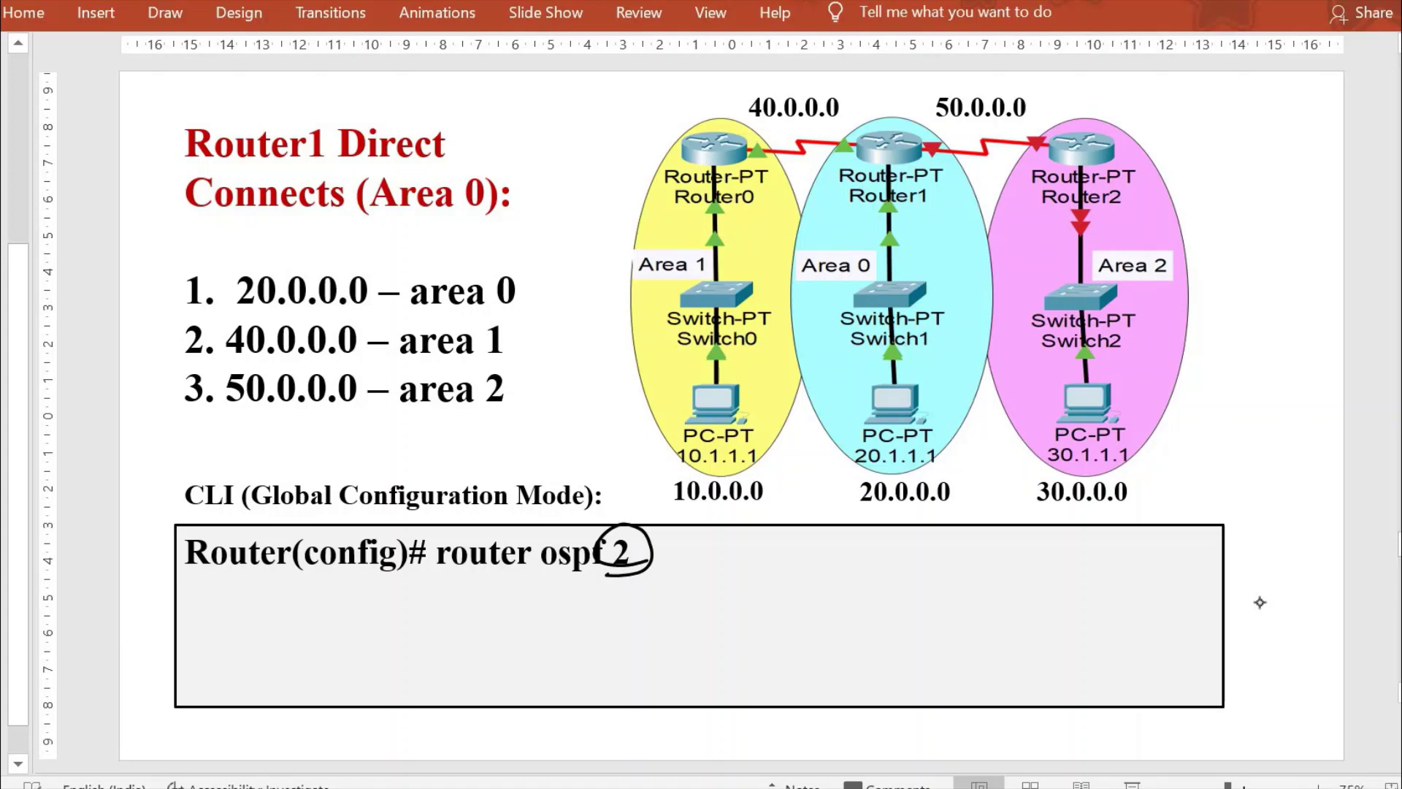
key("Page_Down")
mouse_move(524, 616)
left_mouse_down()
mouse_move(819, 616)
mouse_move(780, 555)
mouse_move(679, 593)
mouse_move(745, 616)
left_mouse_up()
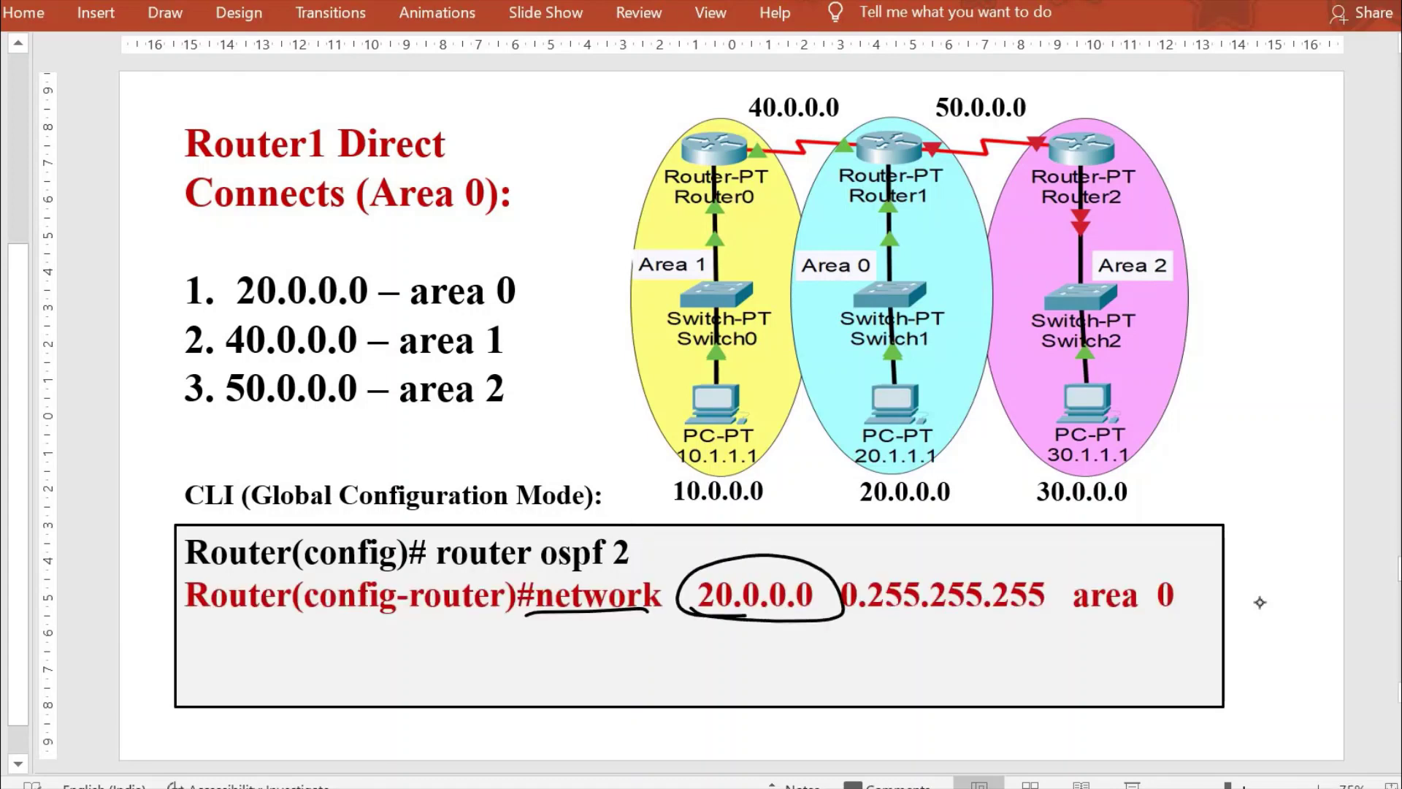
left_click_drag(839, 613, 1201, 616)
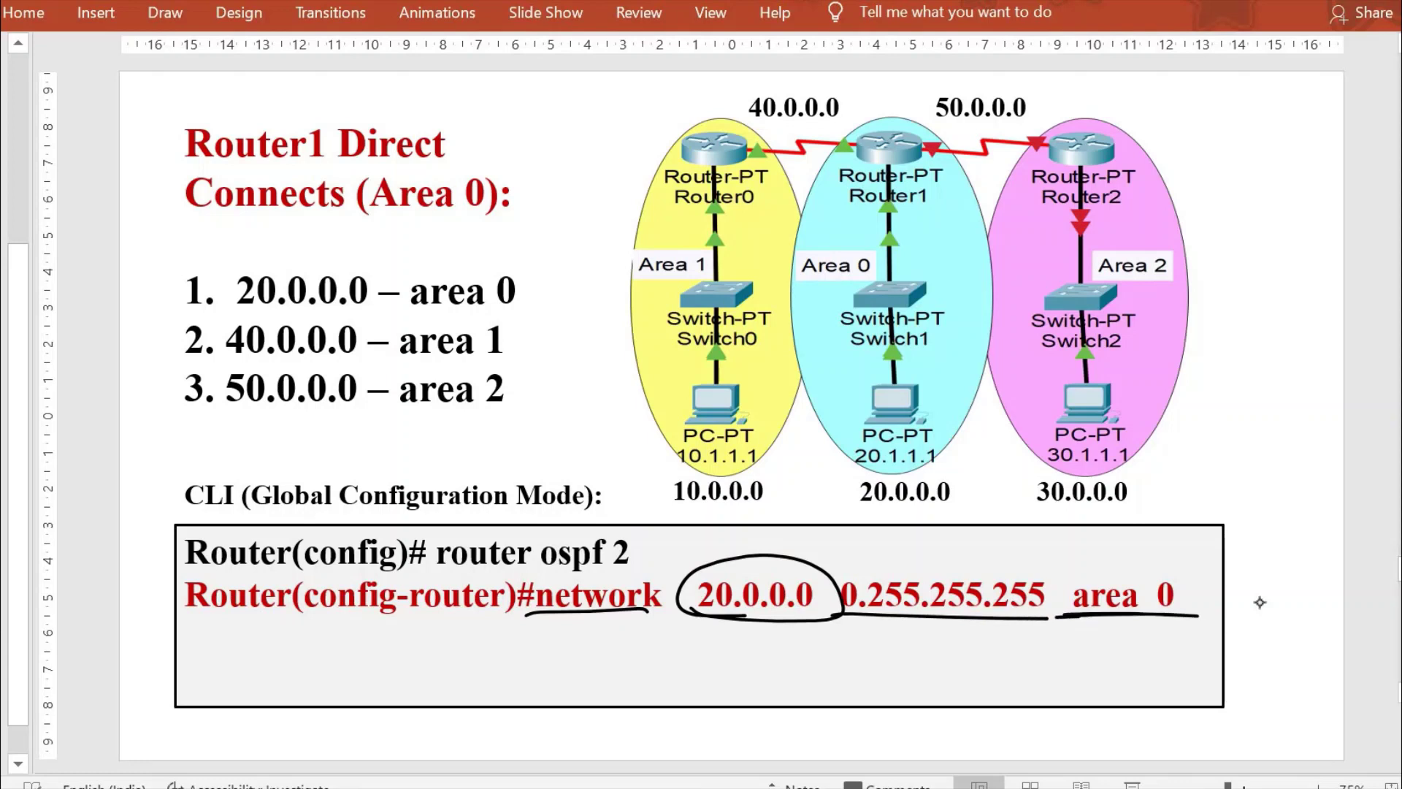
Reveal the 40.0.0.0 and 50.0.0.0 network commands on the slides, marking each network address and its area, 1 and 2.
key("Page_Down")
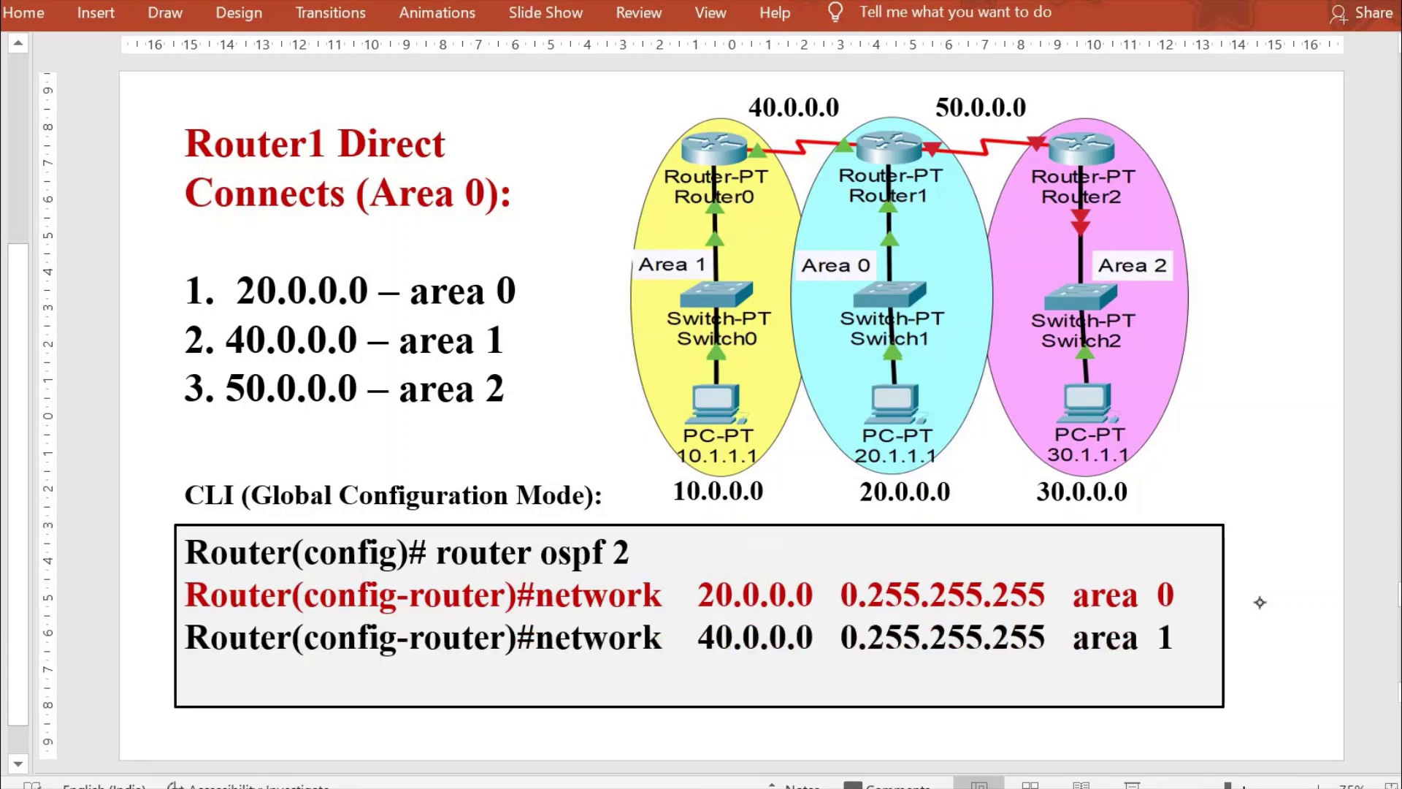
left_click_drag(686, 655, 828, 650)
left_click_drag(1113, 658, 1198, 658)
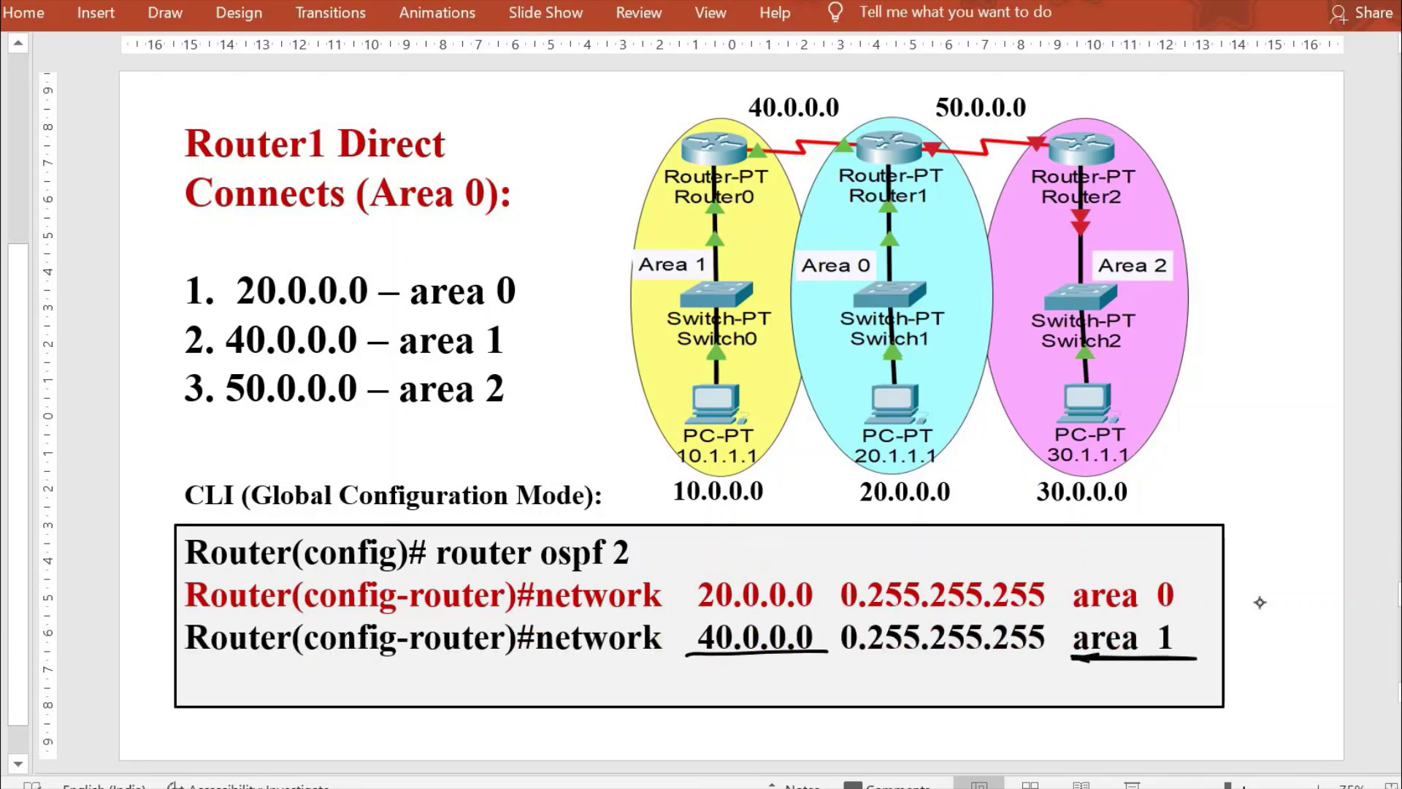
key("Page_Down")
mouse_move(818, 661)
left_mouse_down()
mouse_move(723, 657)
mouse_move(848, 691)
mouse_move(763, 656)
left_mouse_up()
left_click_drag(1070, 702, 1195, 699)
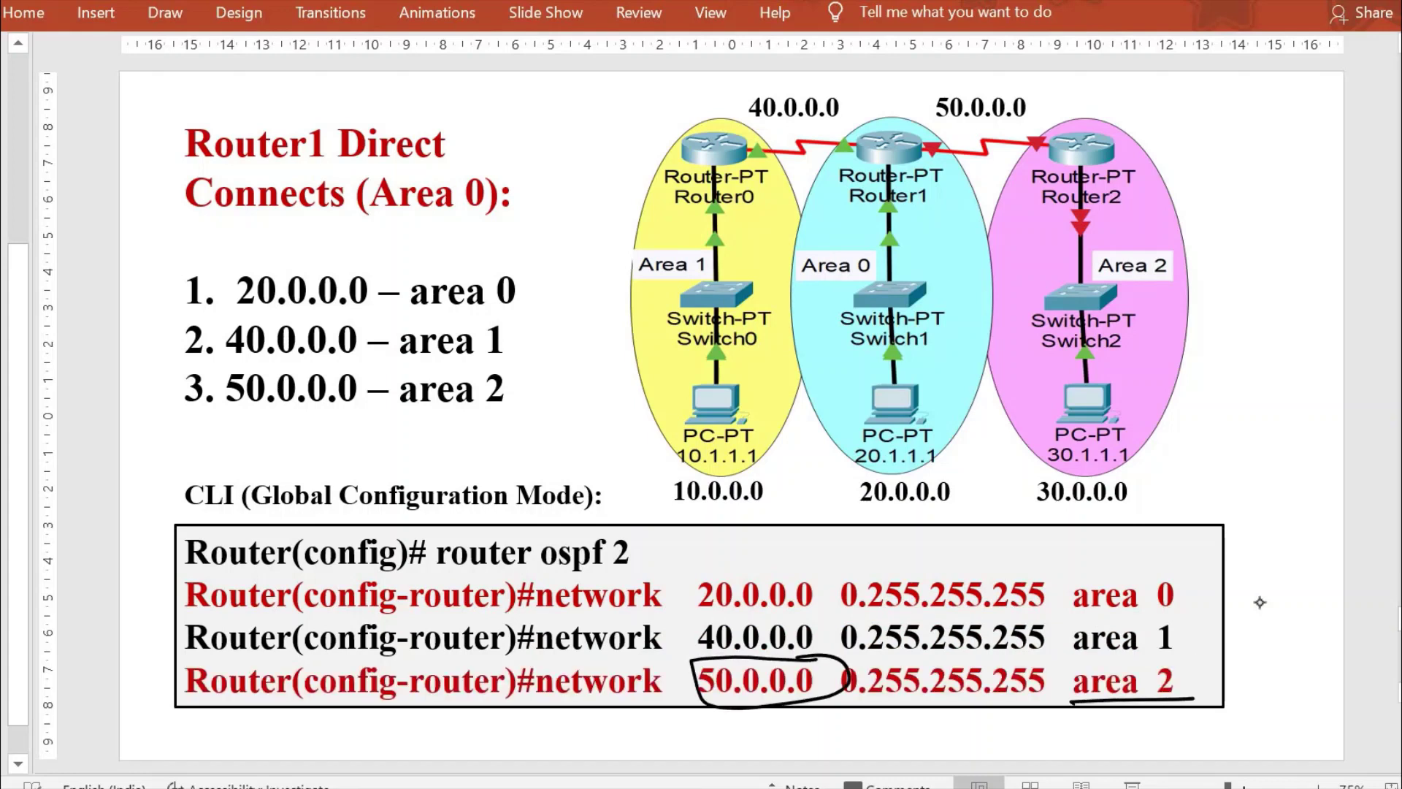
Switch to Packet Tracer, open Router1's command line, leave interface configuration, and start OSPF process 2.
key("alt+Tab")
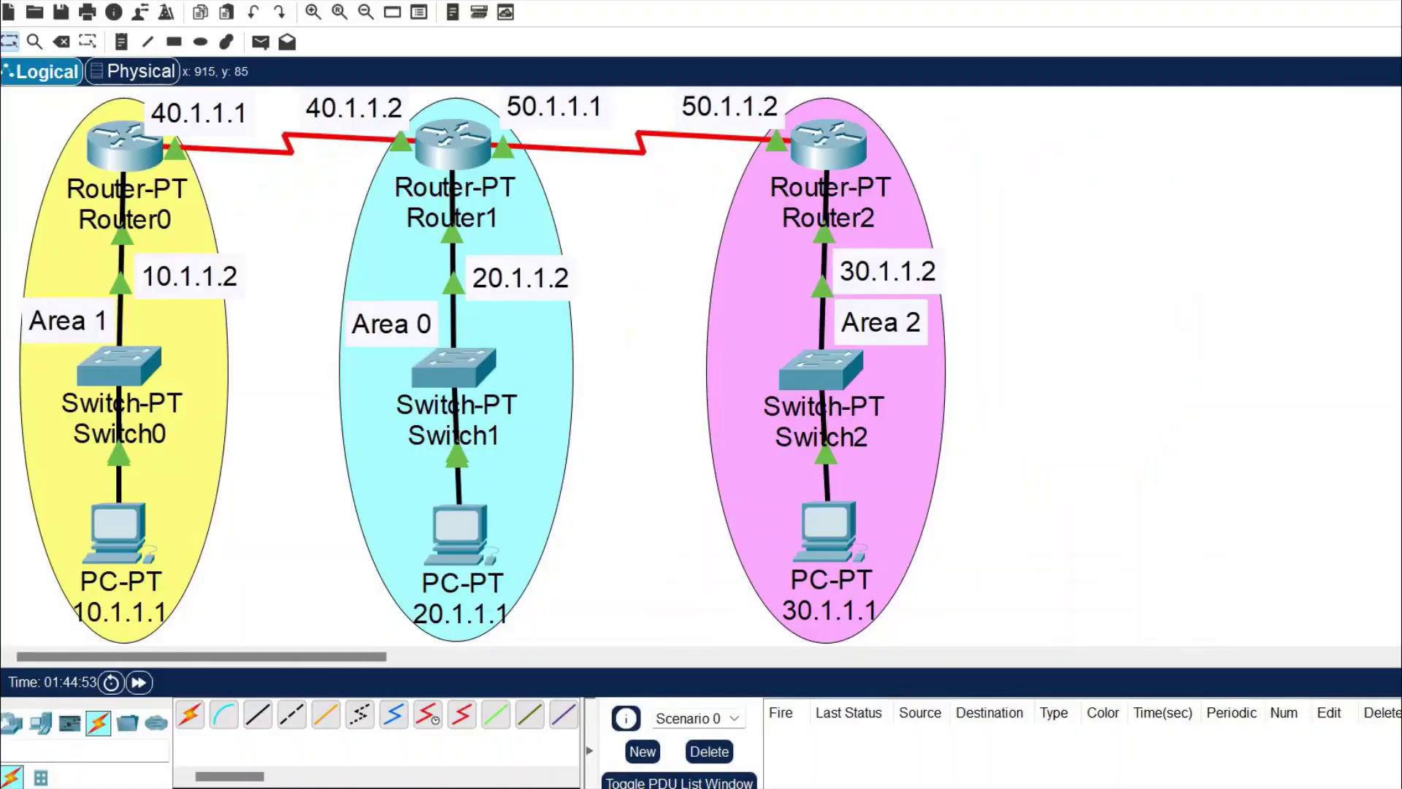
left_click(449, 159)
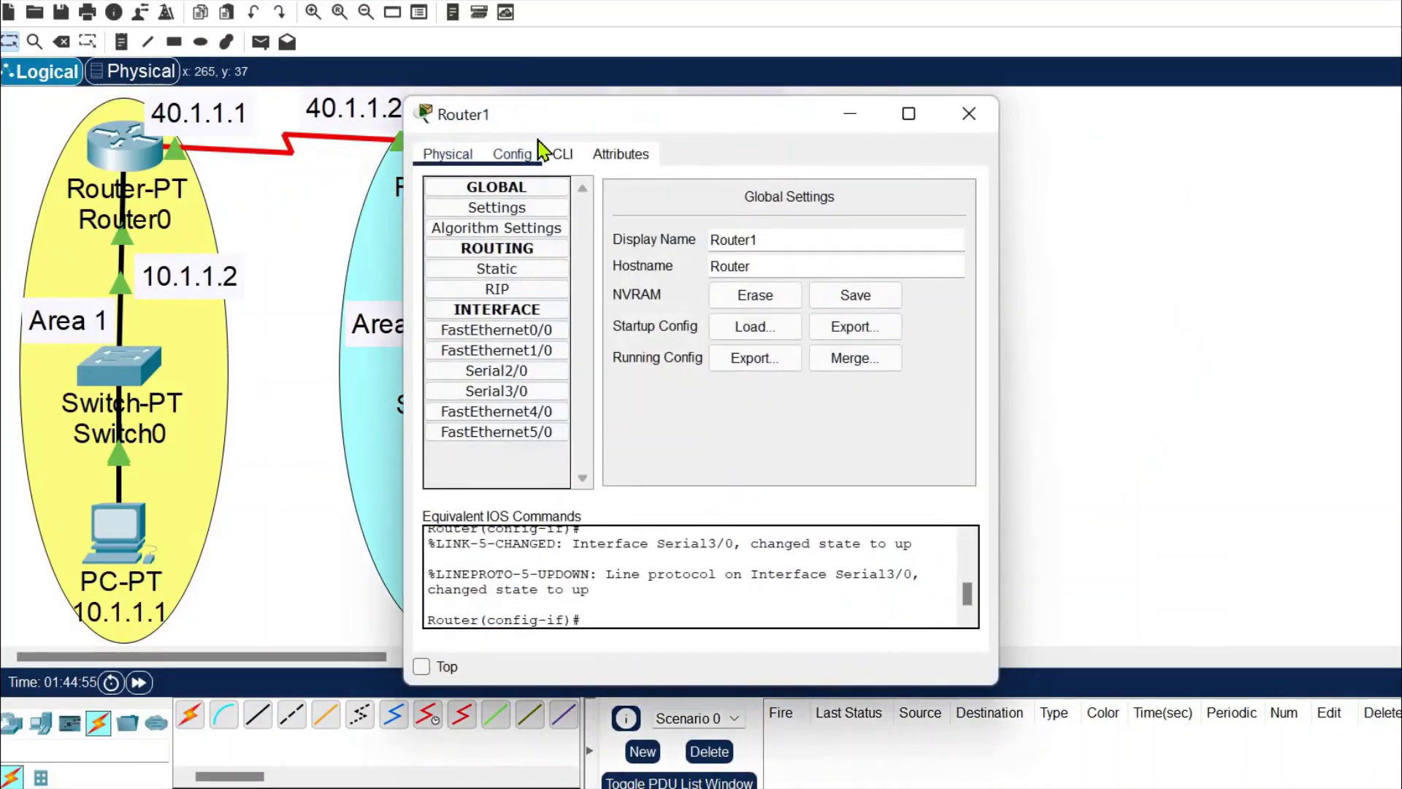
left_click_drag(636, 124, 895, 66)
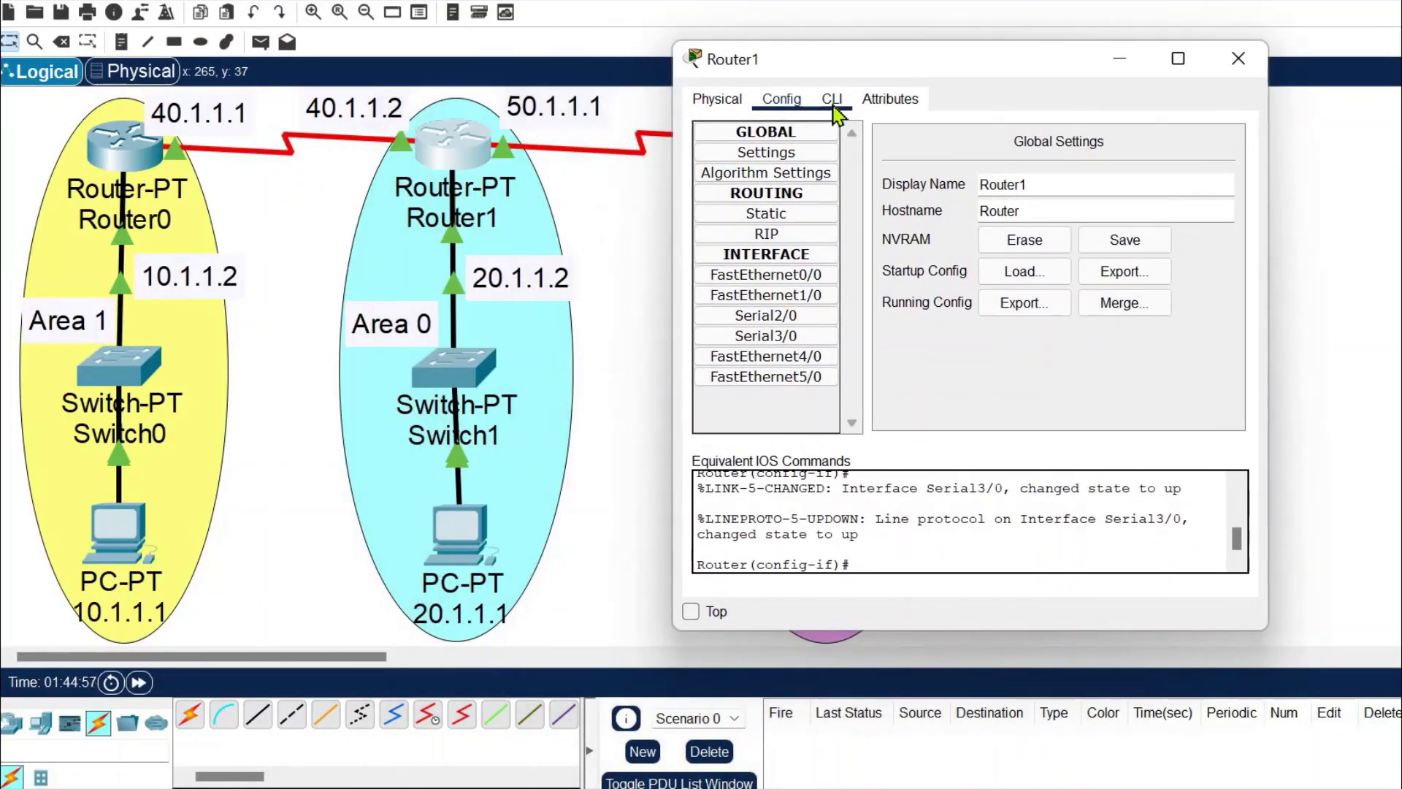
left_click(833, 100)
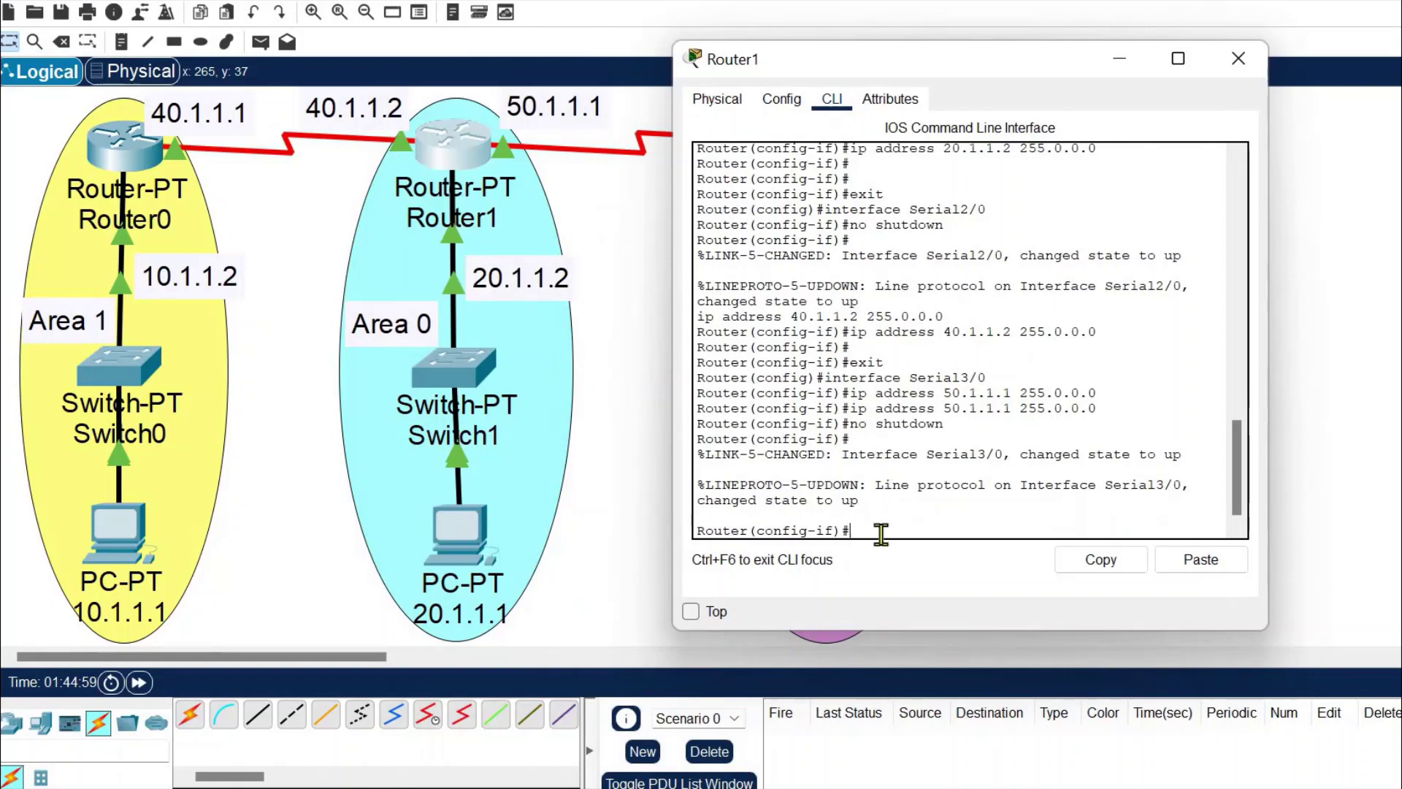
type("exit")
key("Return")
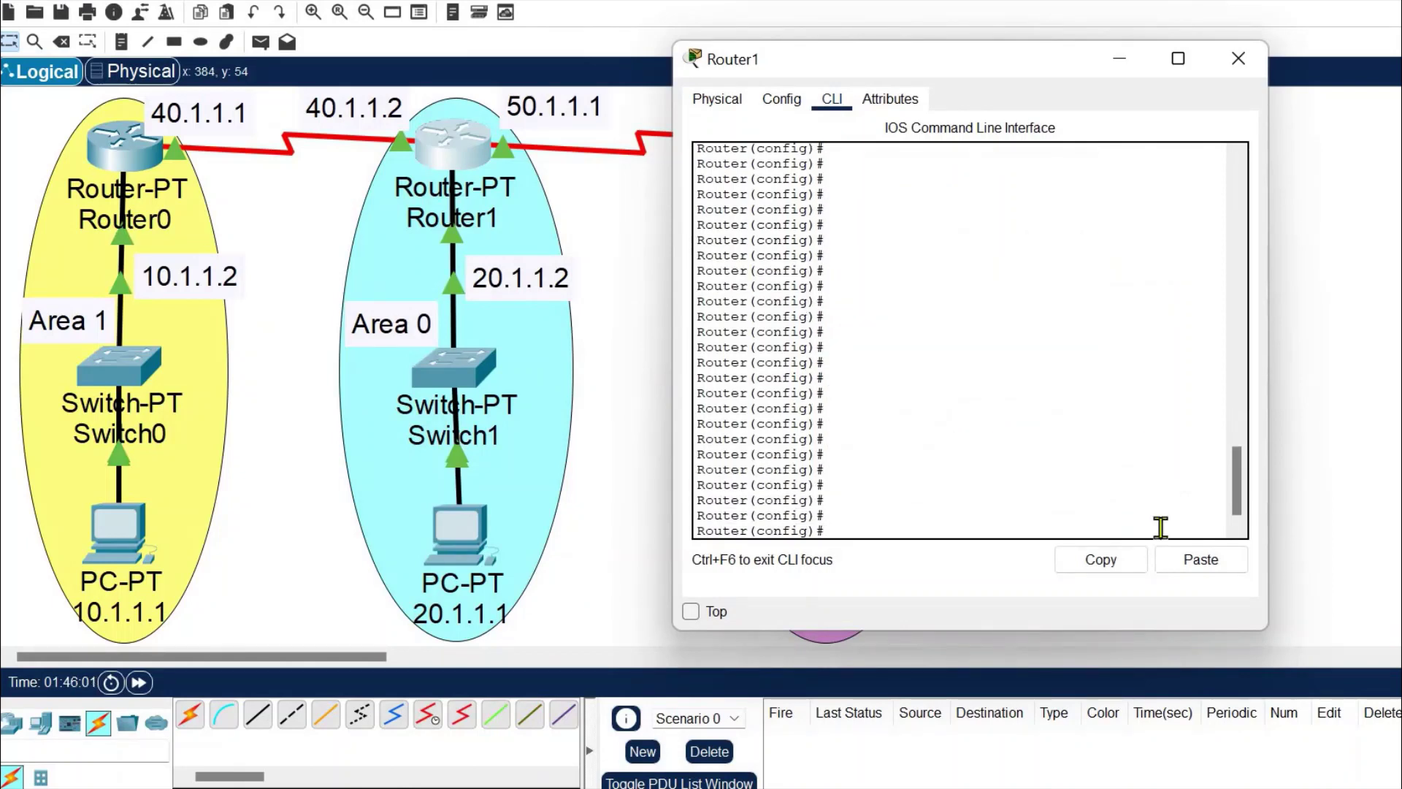
type("router ospf 2")
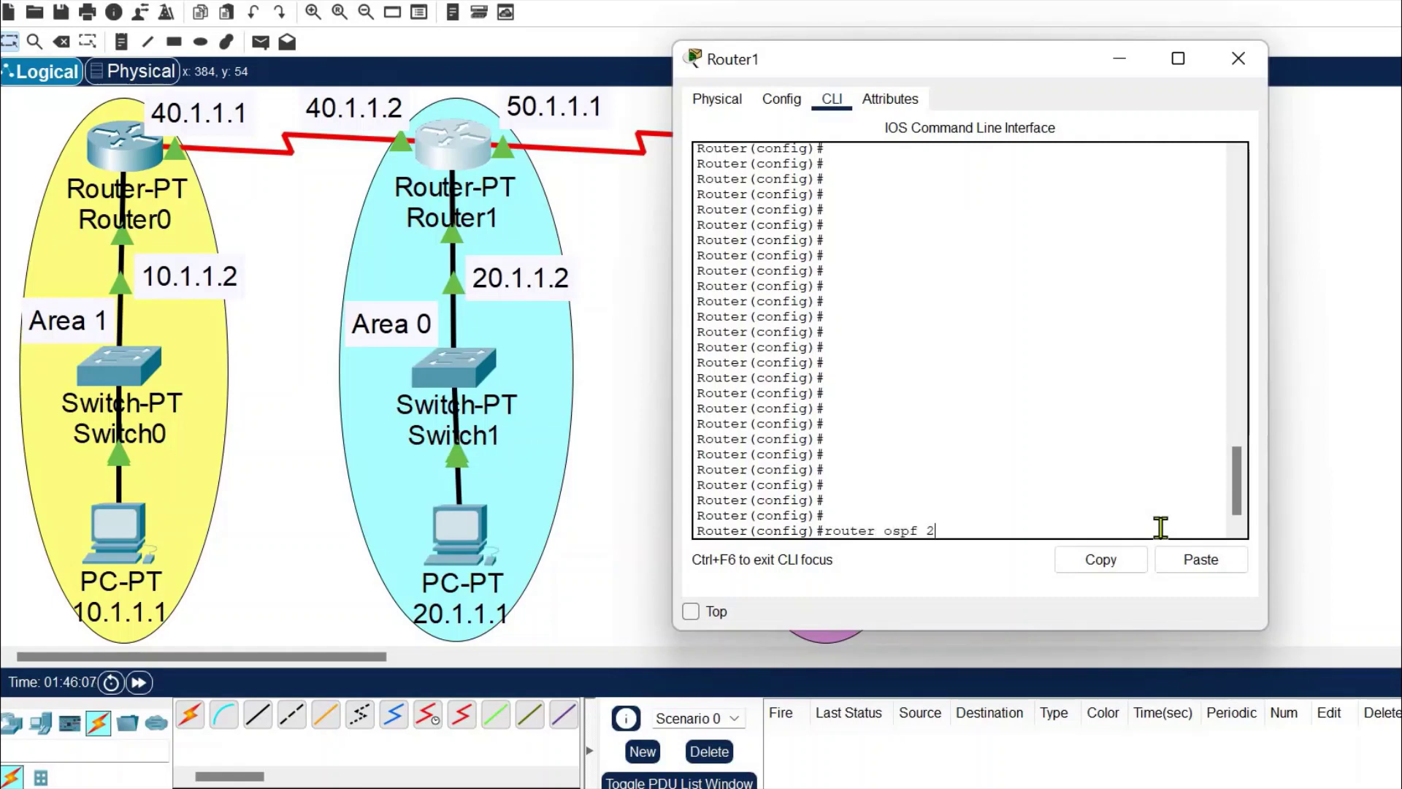
key("Return")
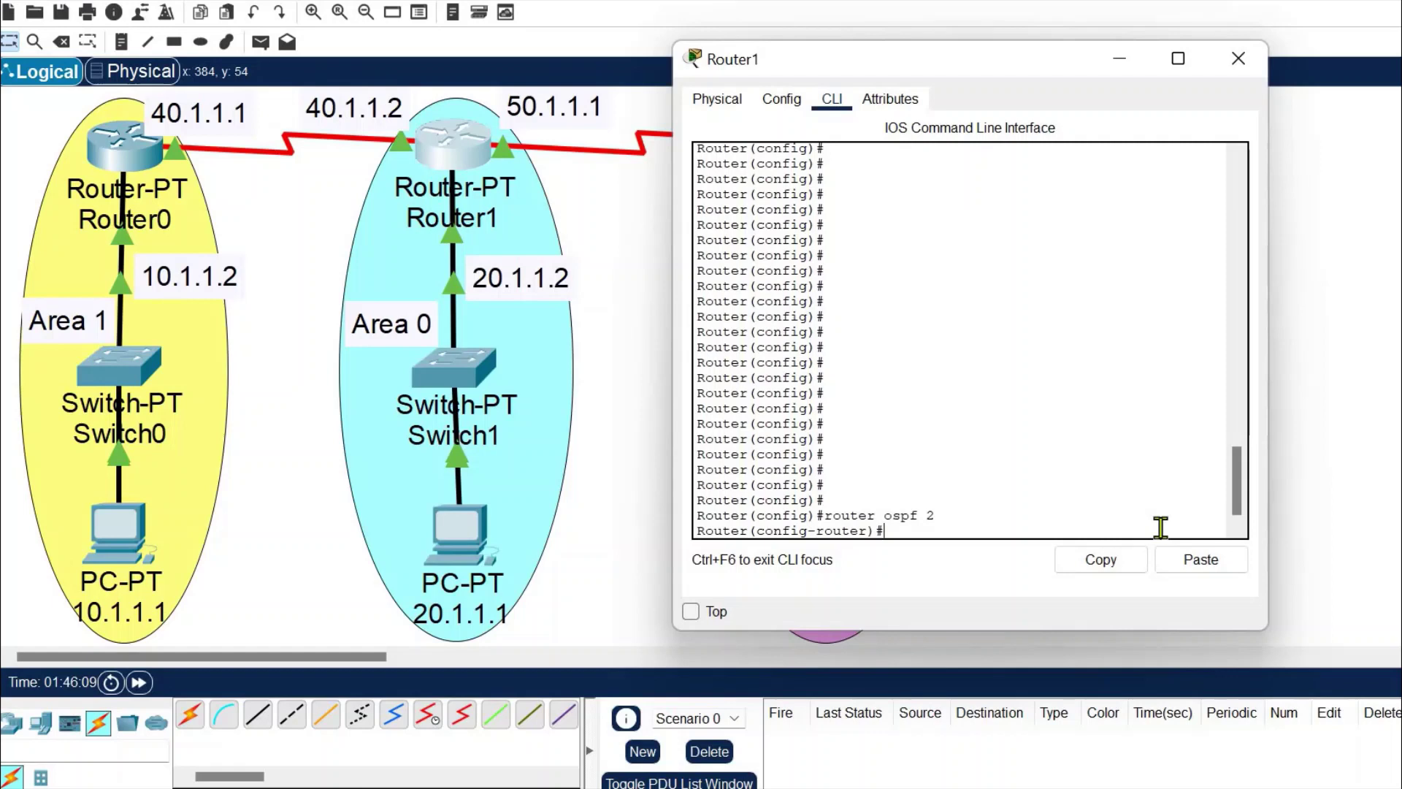
Advertise network 20.0.0.0 with wildcard mask 0.255.255.255 in area 0 on Router1.
type("network")
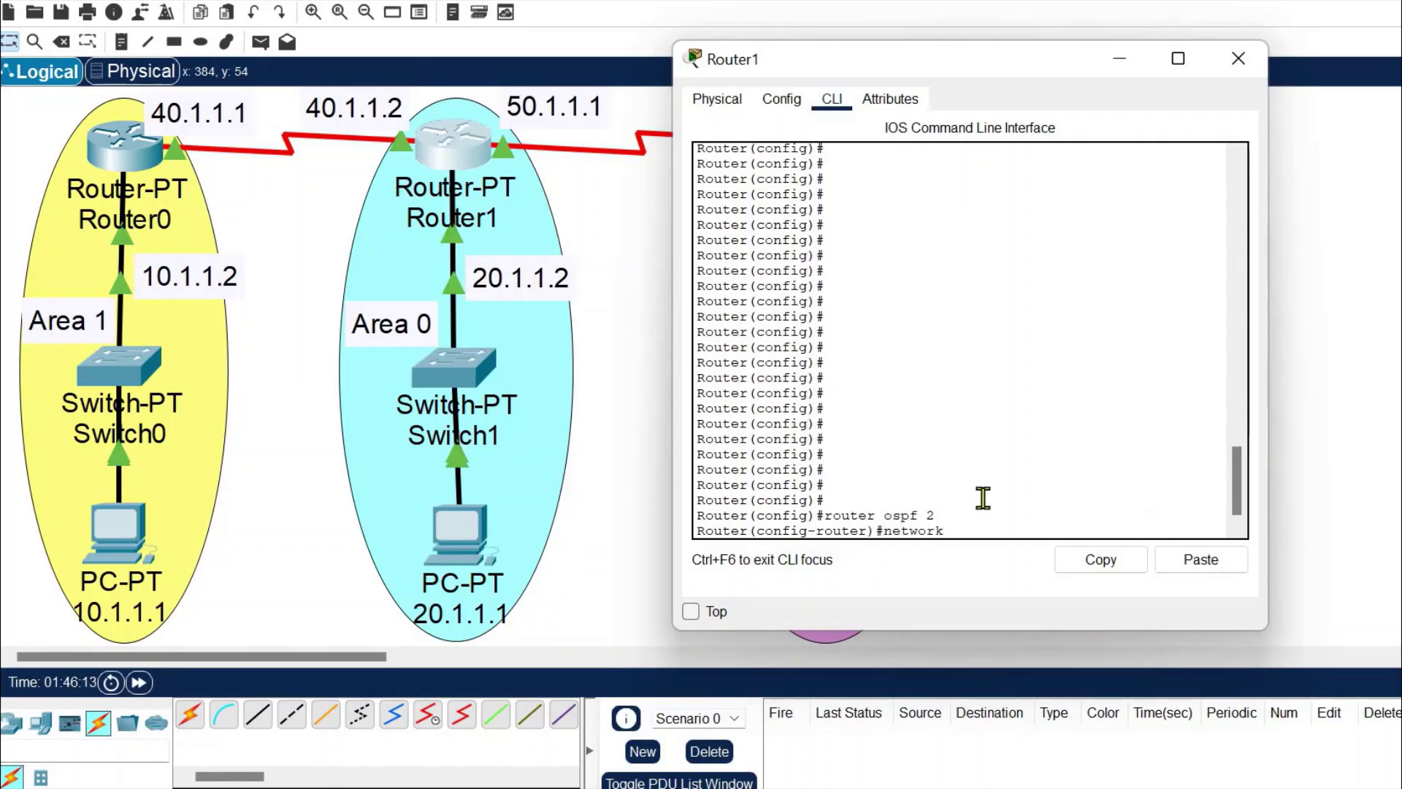
type(" 20.0.0.0 0.")
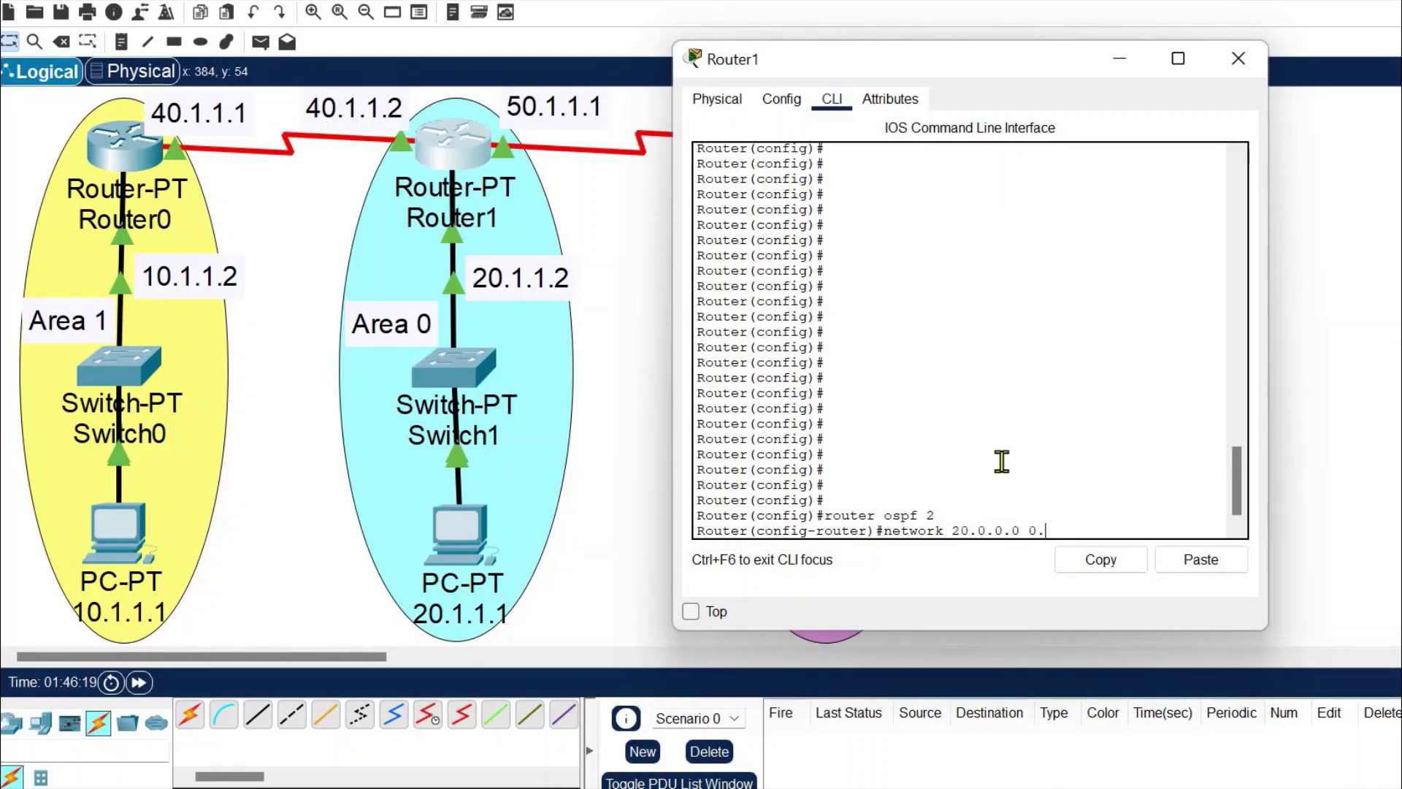
type("255.255.255.255")
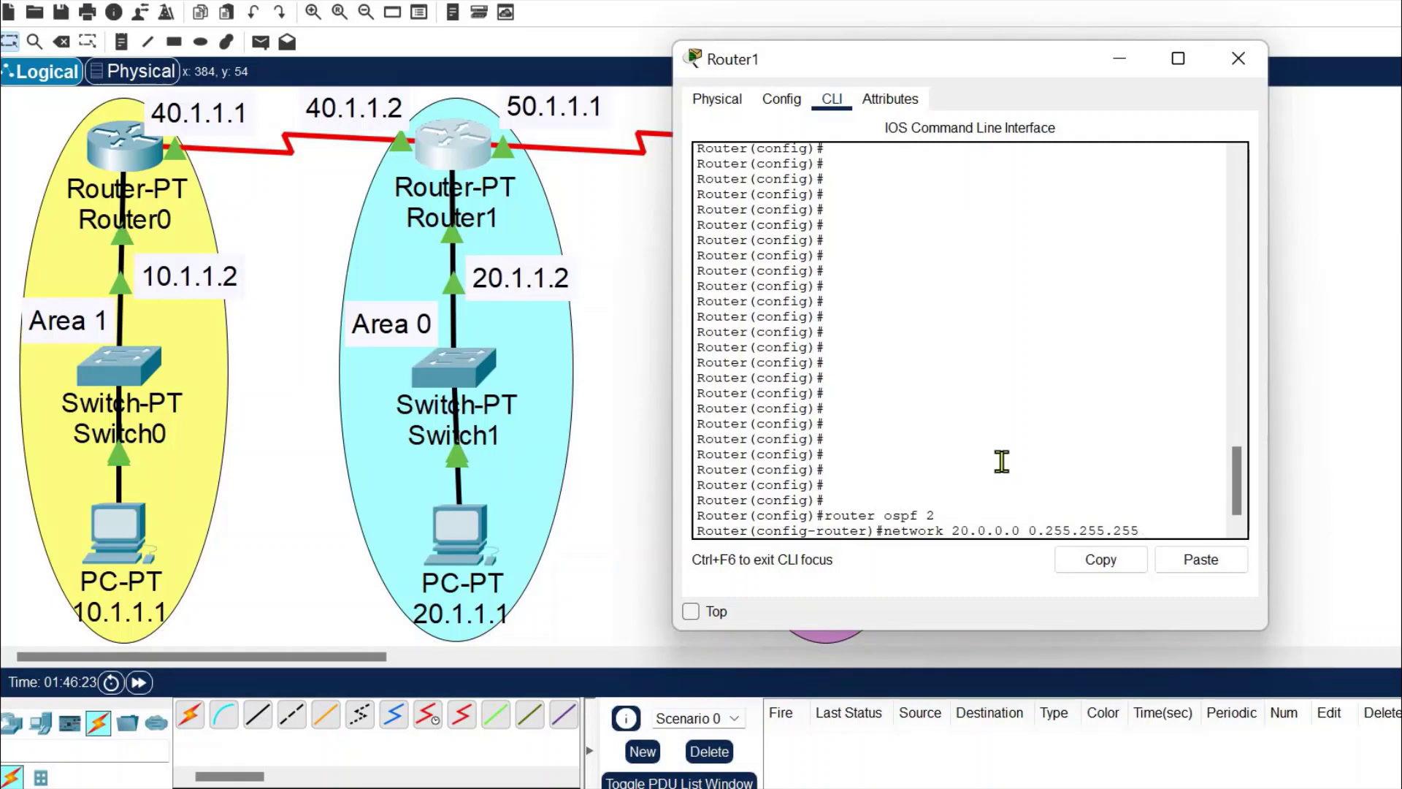
key("BackSpace")
type("area")
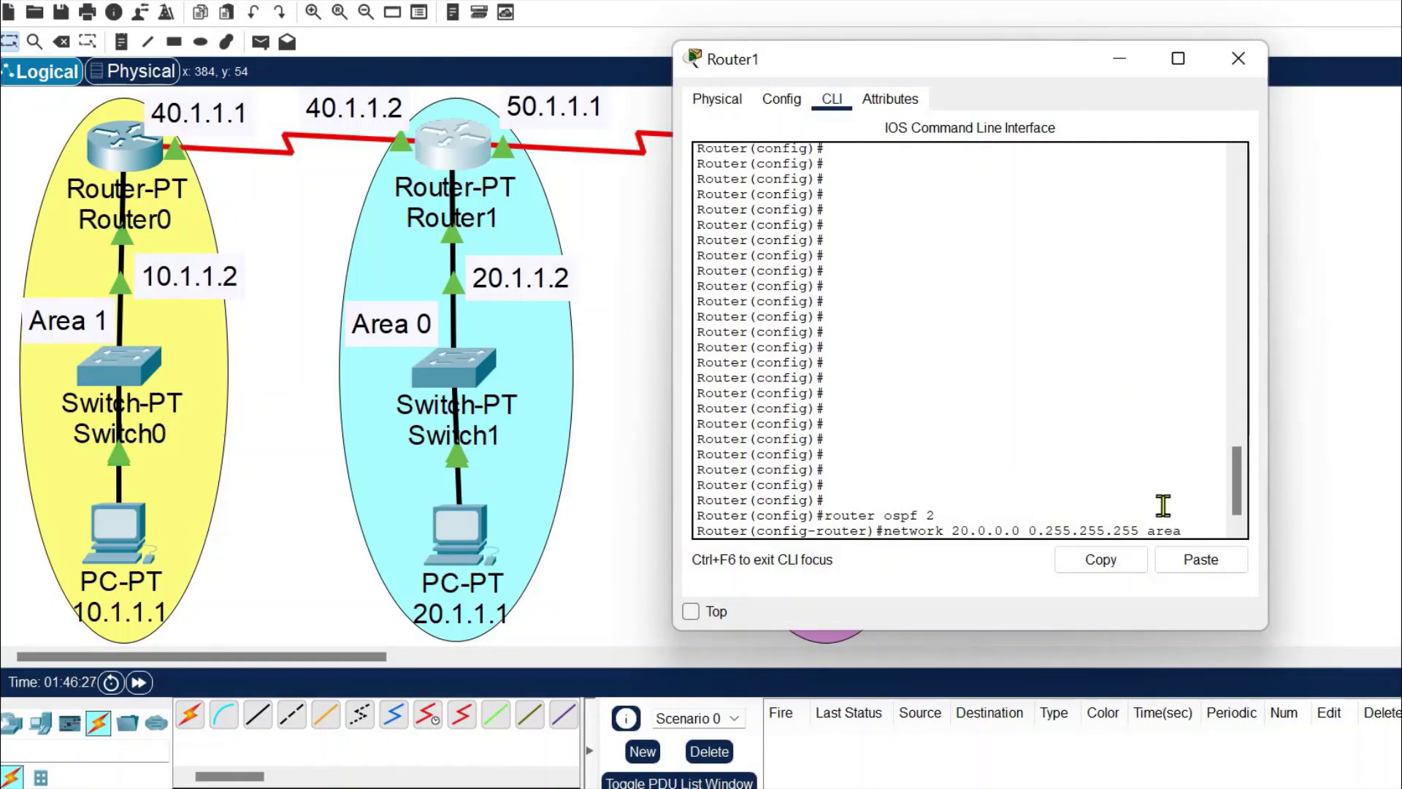
type(" 0")
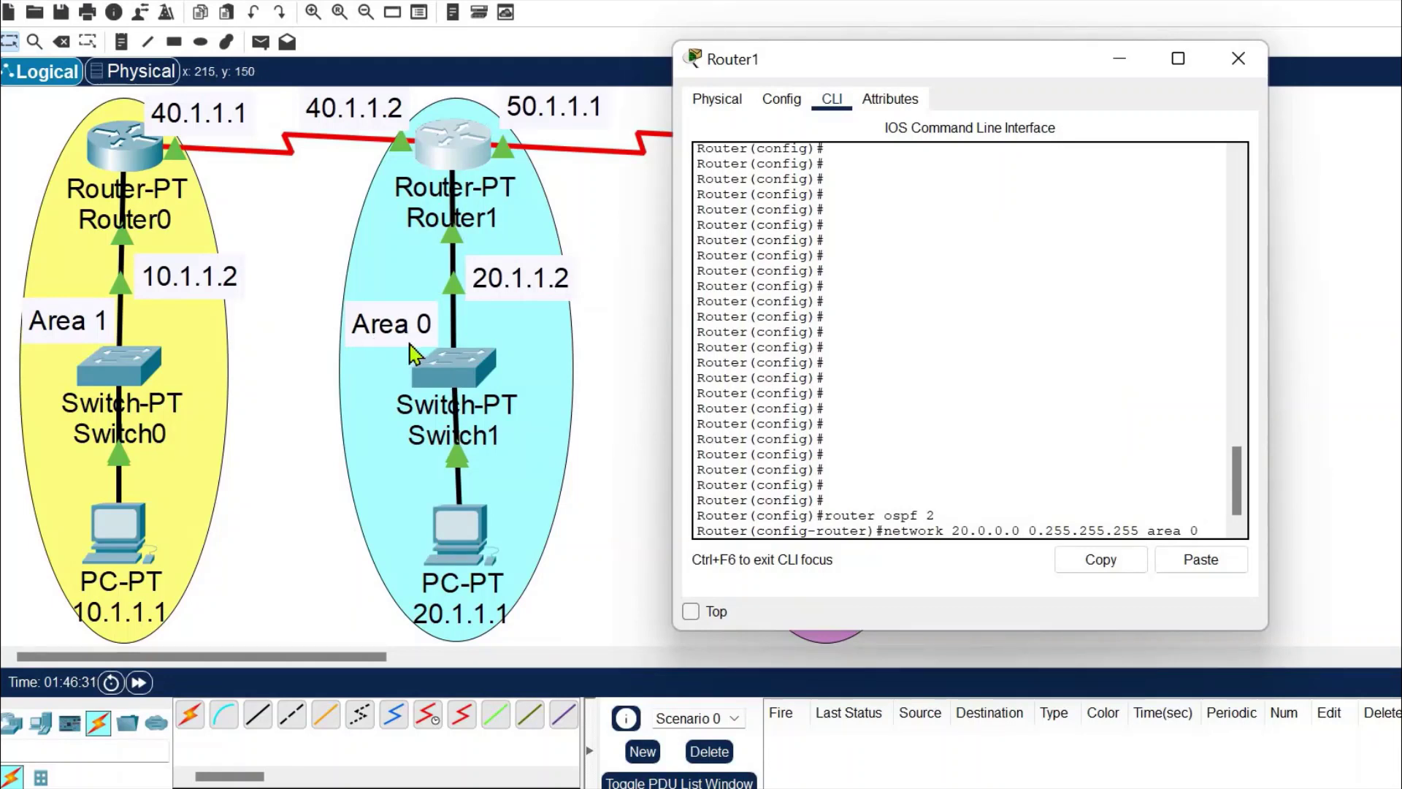
key("Return")
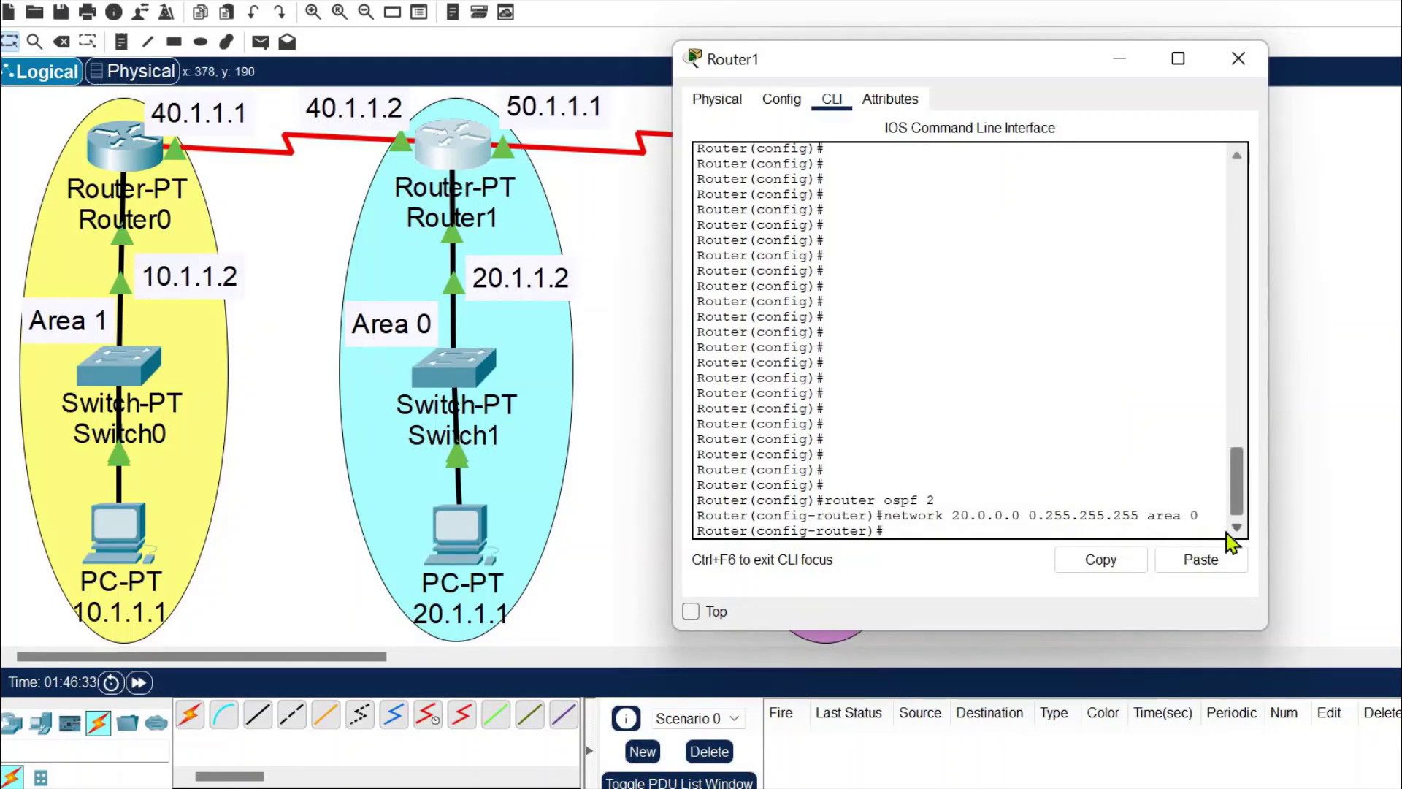
Reuse the previous network command to advertise 40.0.0.0 with wildcard mask 0.255.255.255 in area 1 on Router1.
key("Up")
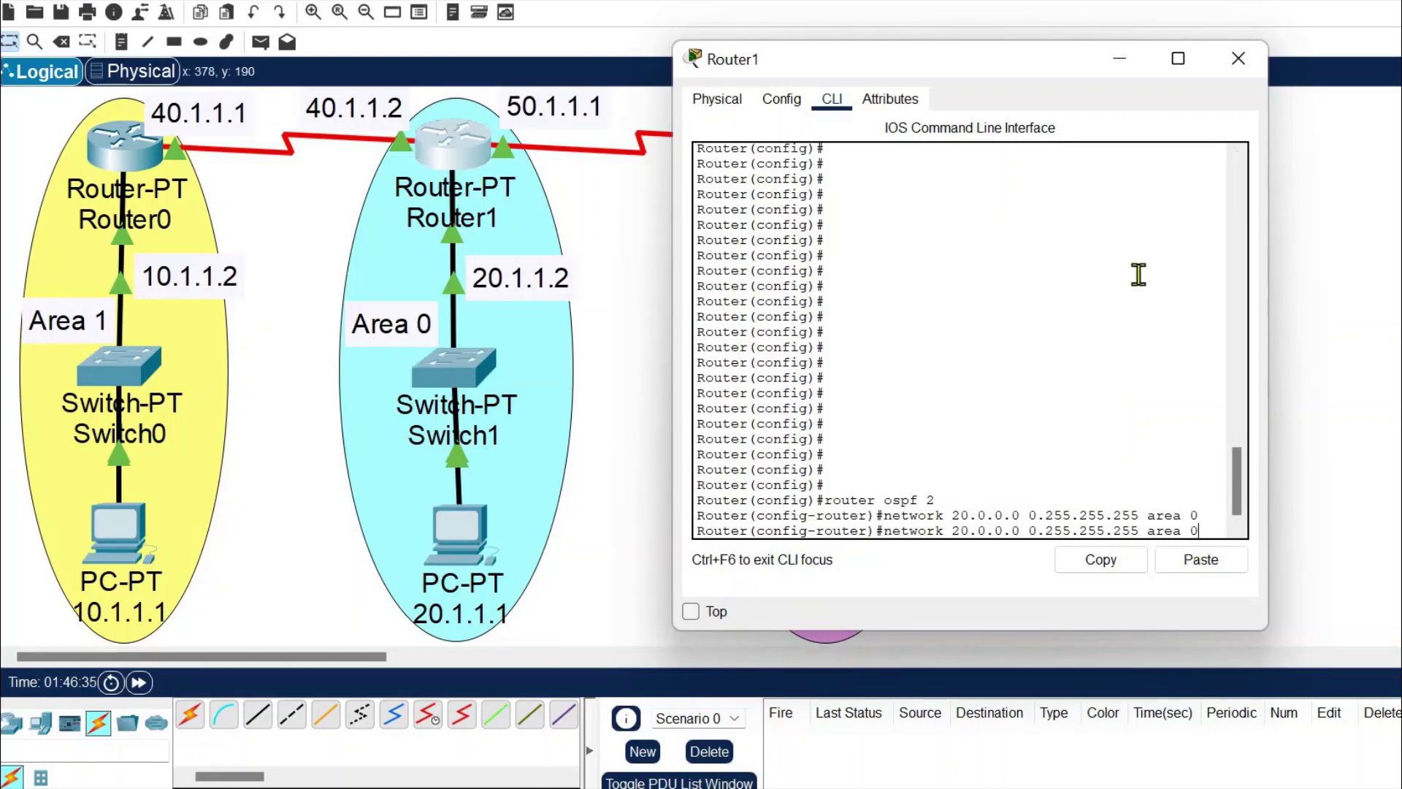
type("1")
key("Left")
key("Left")
key("Left")
key("Left")
key("Left")
key("Left")
key("Left")
key("Left")
key("Left")
key("Left")
key("Left")
key("Left")
key("Left")
key("Left")
key("Left")
key("Left")
key("Left")
key("Left")
key("Left")
key("Left")
key("Left")
key("Left")
key("Left")
key("Left")
key("Left")
key("BackSpace")
type("4")
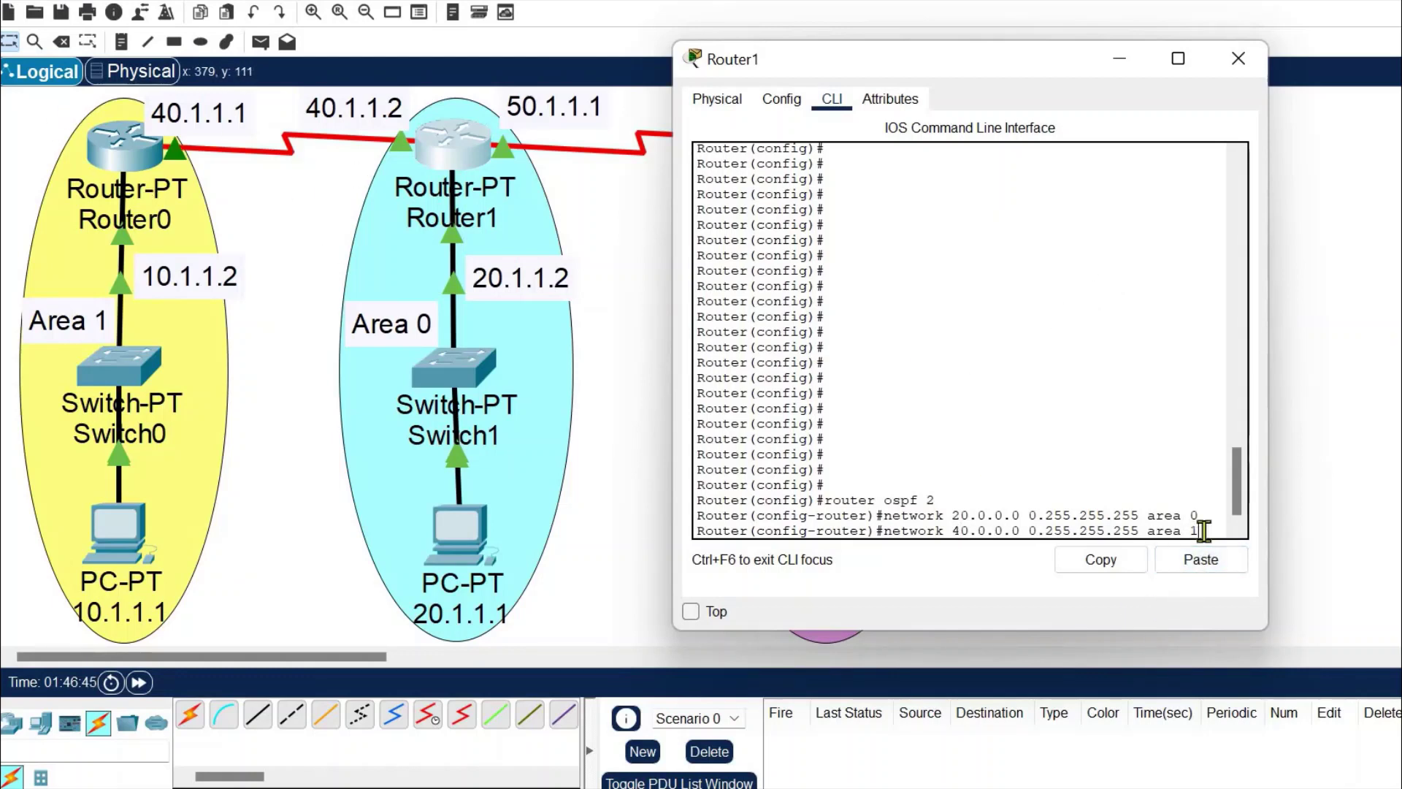
key("Return")
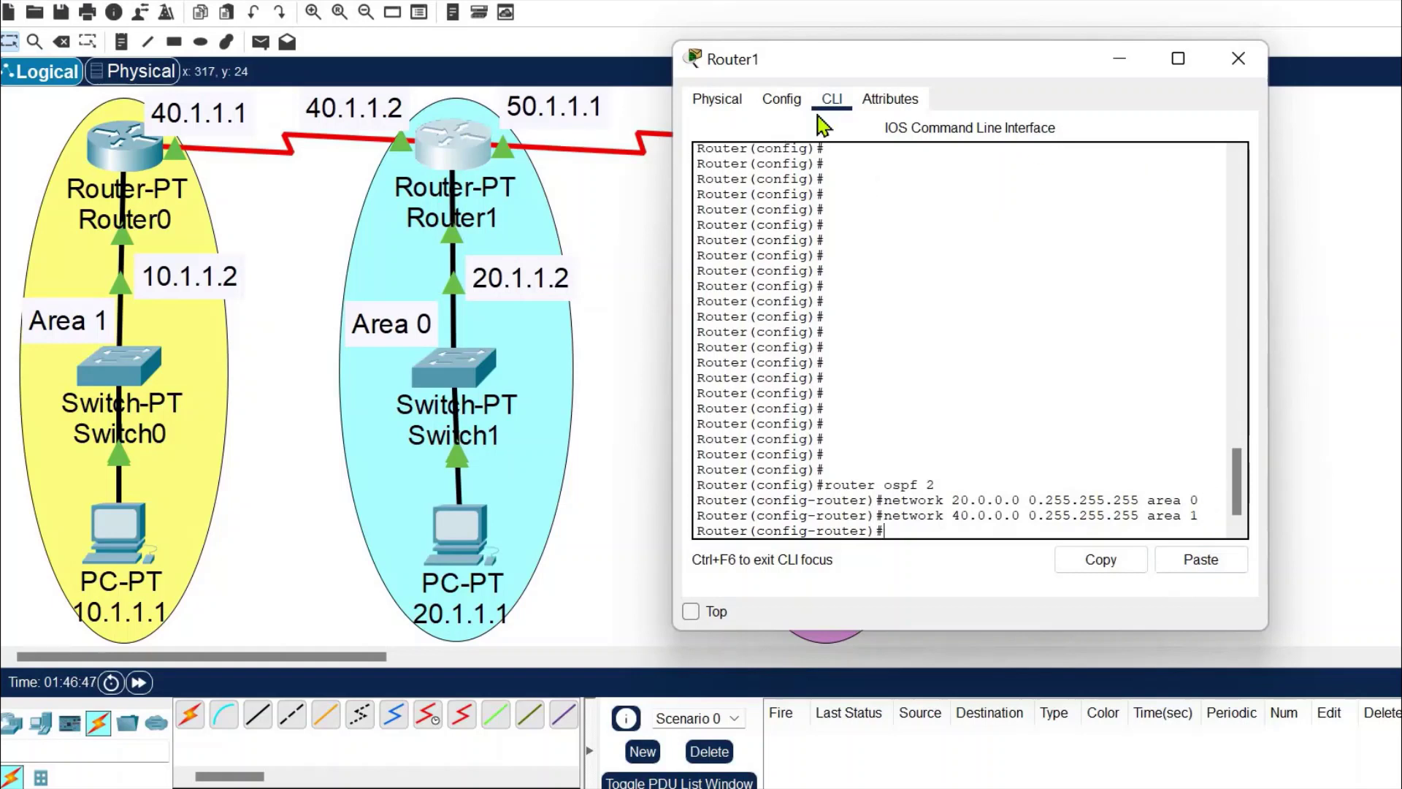
Move Router1's window aside to view the topology around Router2, and bring up a fresh router configuration prompt.
left_click_drag(904, 59, 1019, 54)
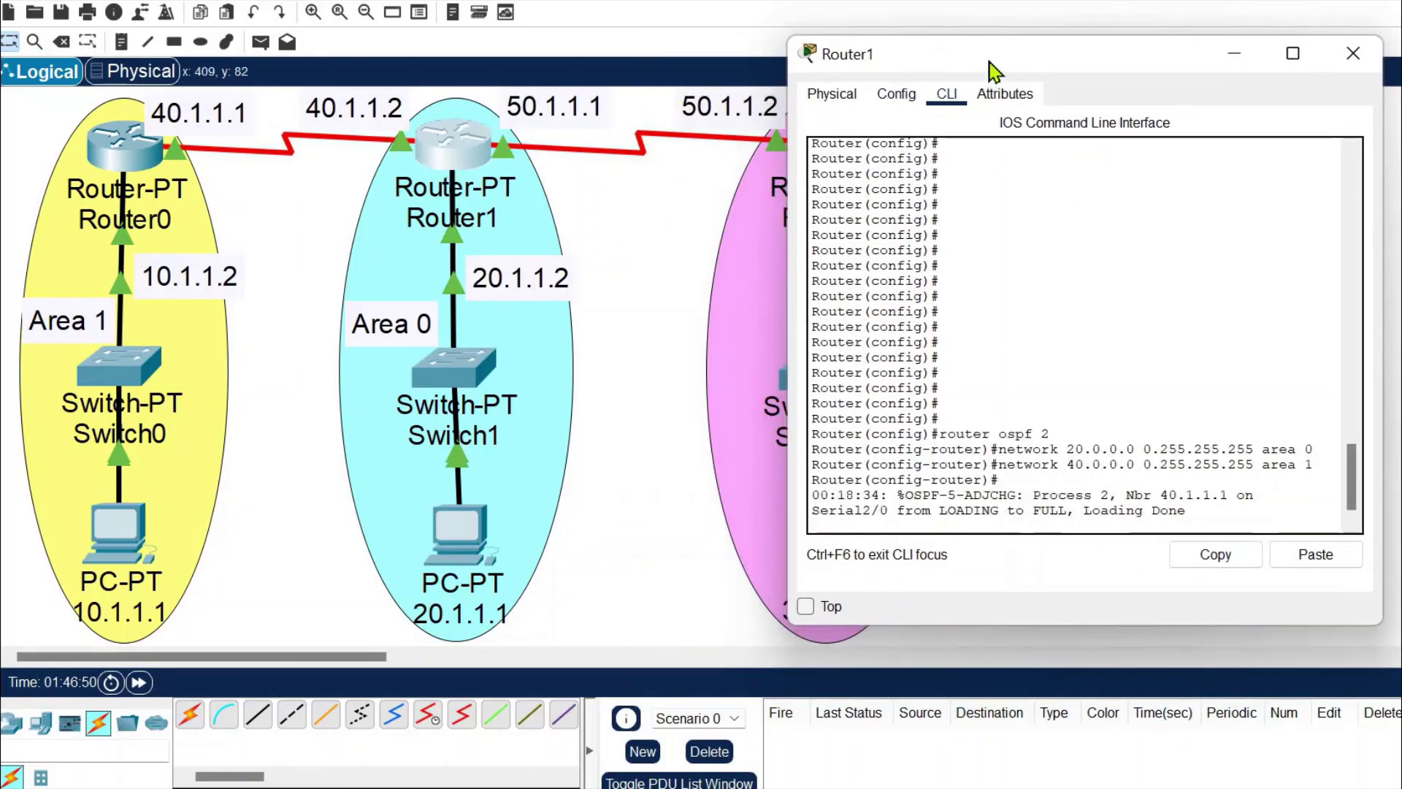
left_click_drag(989, 70, 336, 282)
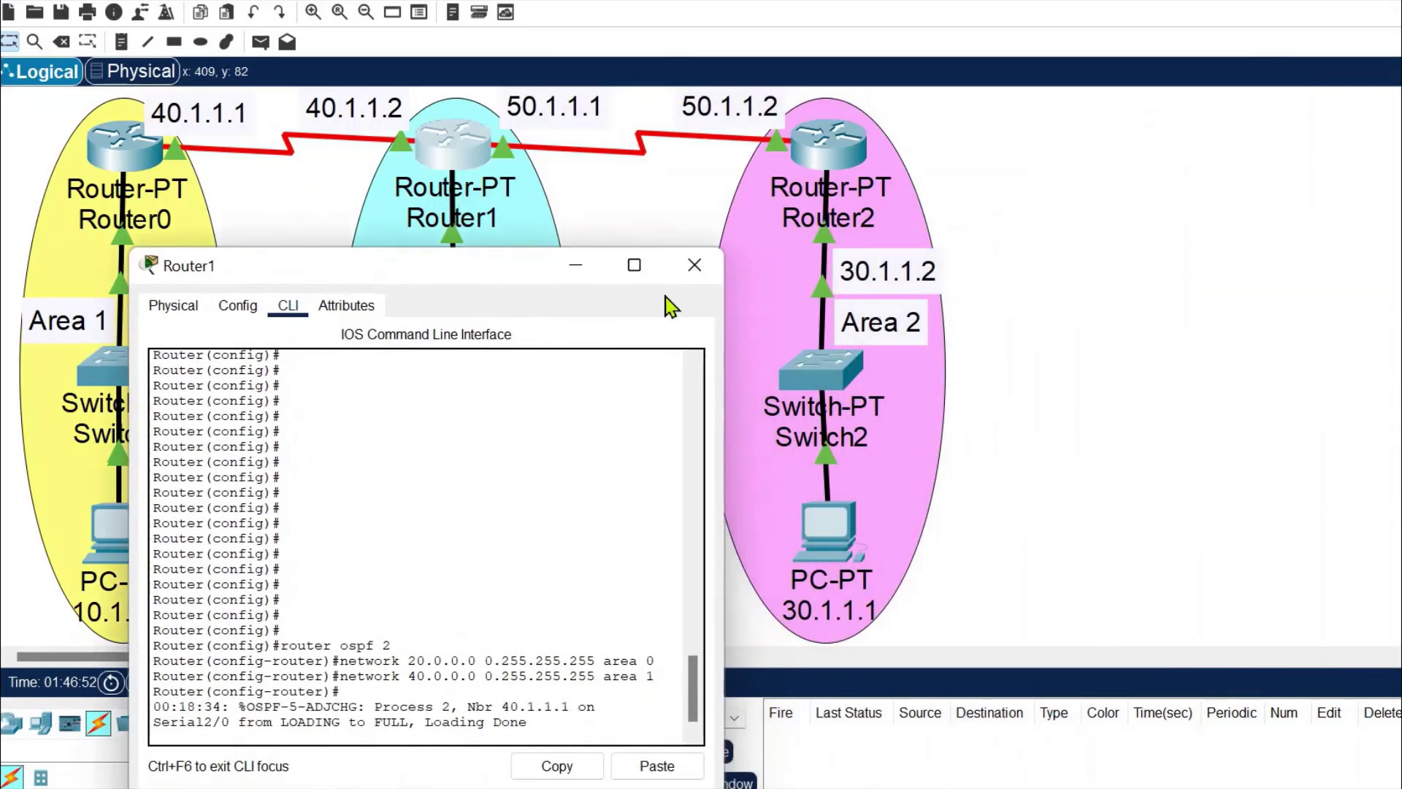
left_click_drag(670, 307, 1031, 73)
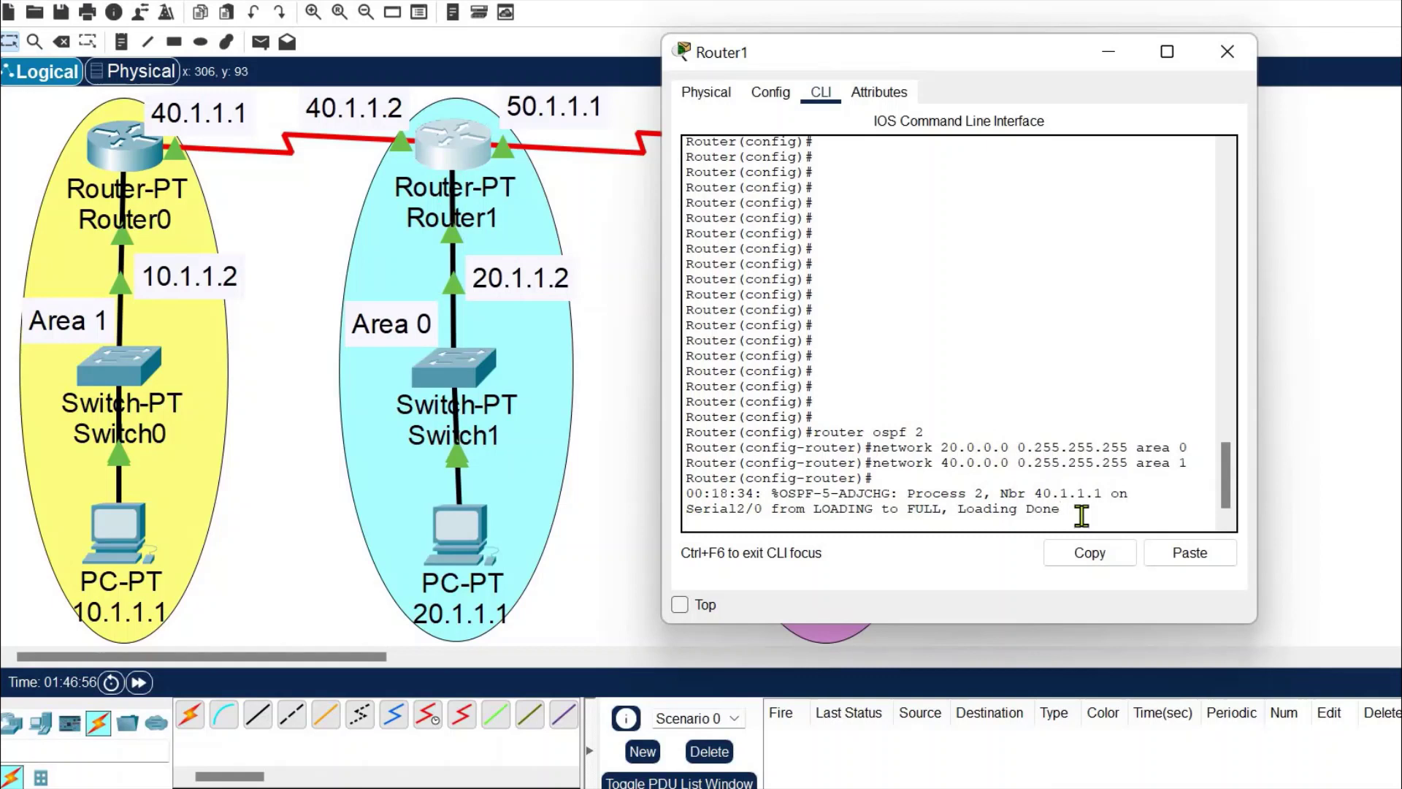
key("Return")
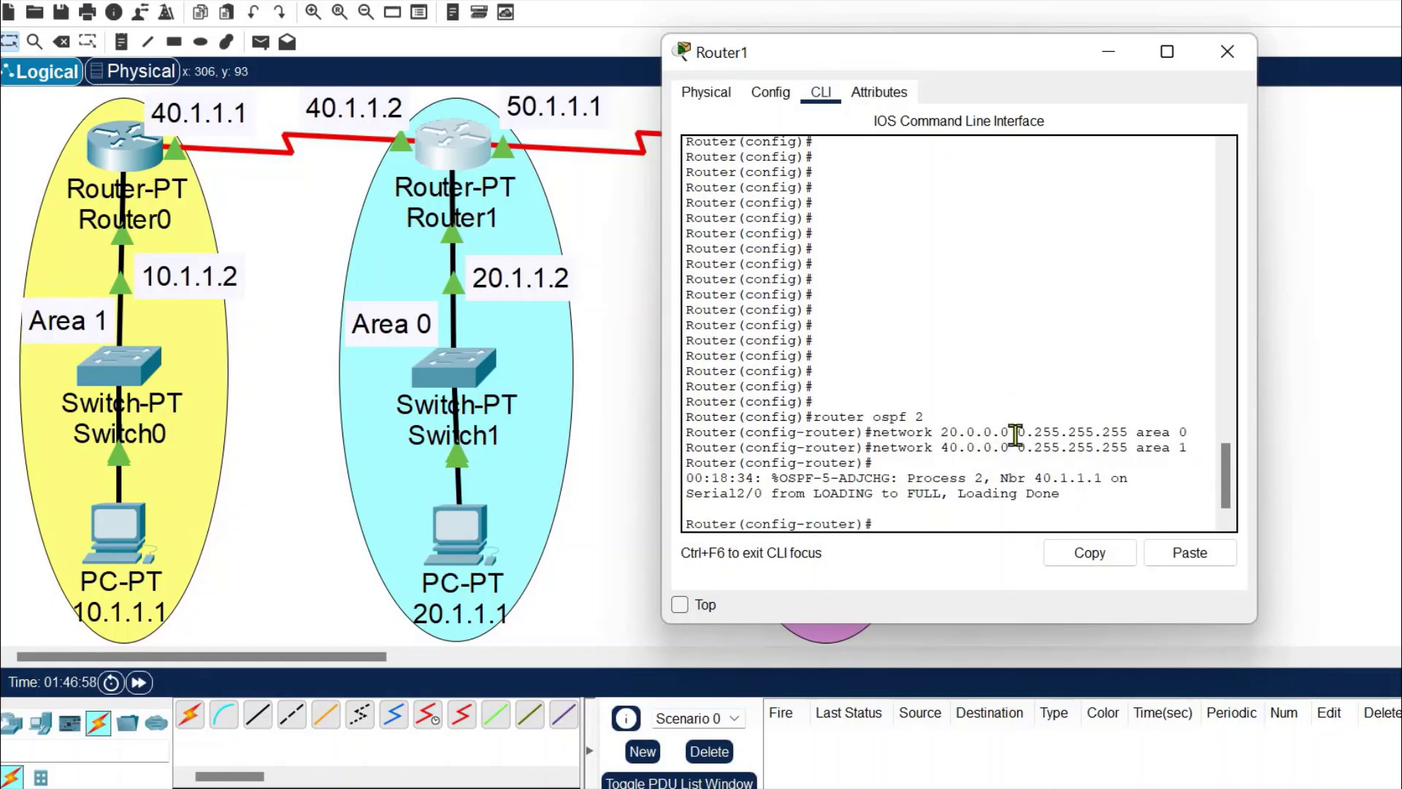
Reuse the previous network command to advertise 50.0.0.0 with wildcard mask 0.255.255.255 in area 2 on Router1.
key("Up")
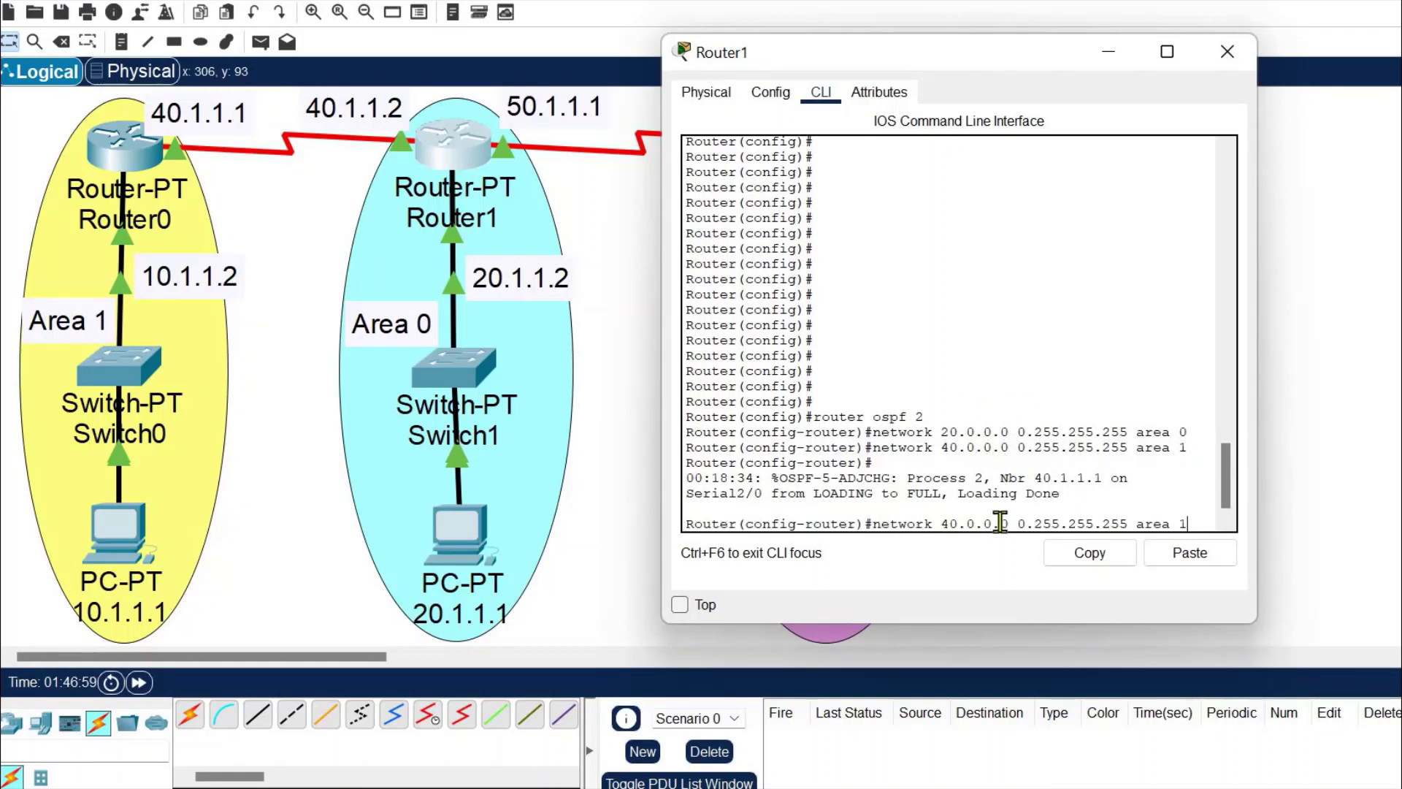
key("BackSpace")
key("Left")
key("Left")
key("Left")
key("Left")
key("Left")
key("Left")
key("Left")
key("Left")
key("Left")
key("Left")
key("Left")
key("Left")
key("Left")
key("Left")
key("Left")
key("Left")
key("Left")
key("Left")
key("Left")
key("Left")
key("BackSpace")
type("5")
key("Return")
key("Return")
key("Return")
key("Return")
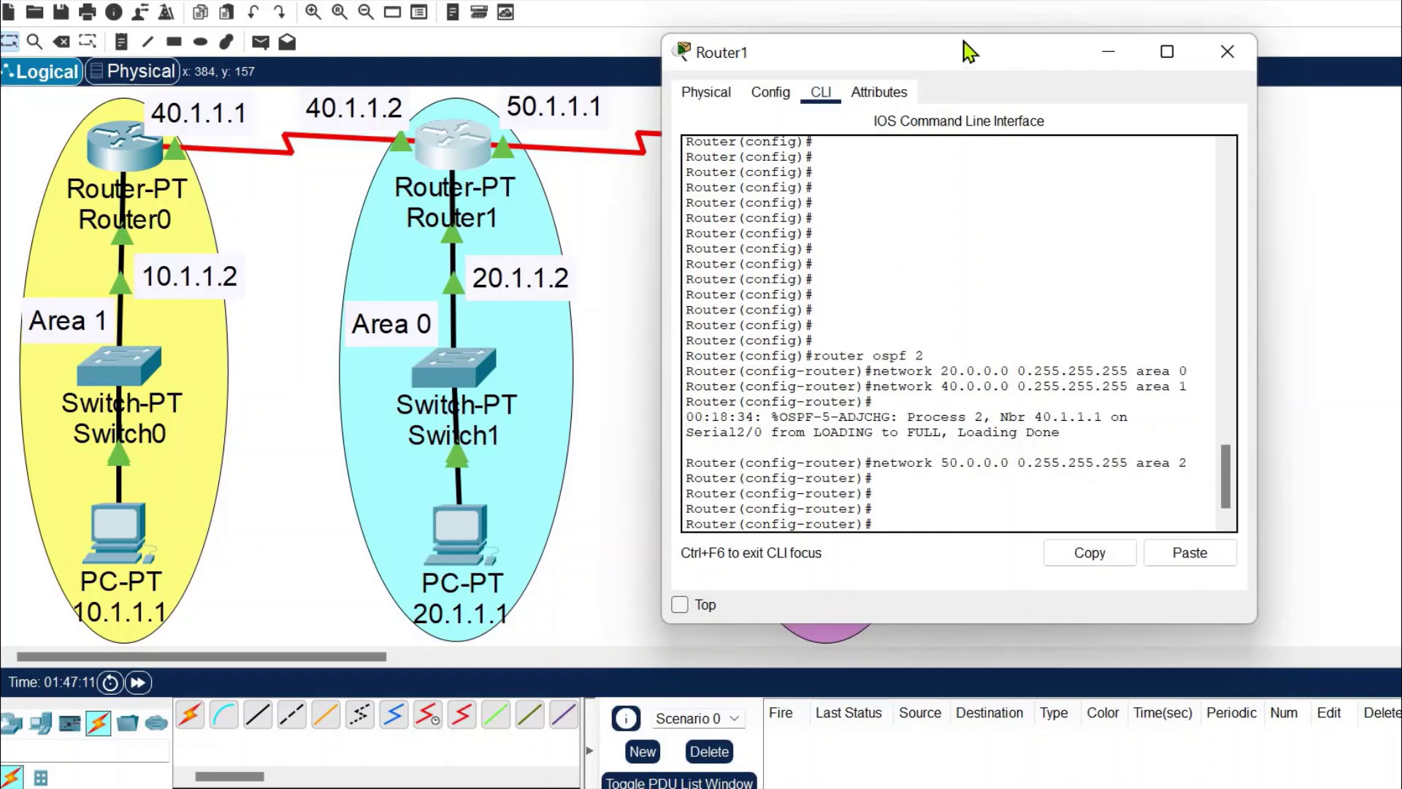
Copy Router1's network 50.0.0.0 0.255.255.255 area 2 command and close the router's window.
left_click_drag(971, 52, 1037, 51)
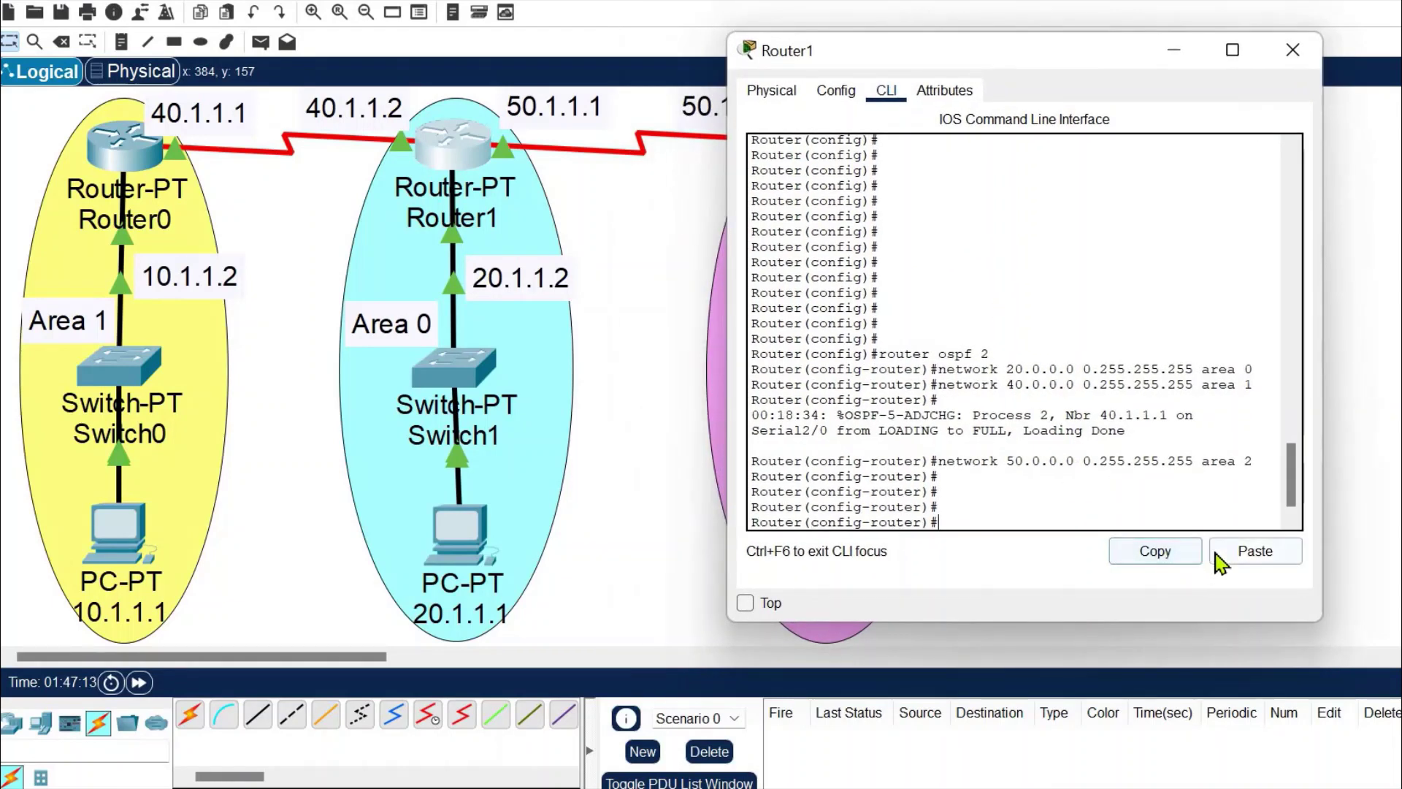
left_click_drag(1254, 457, 942, 461)
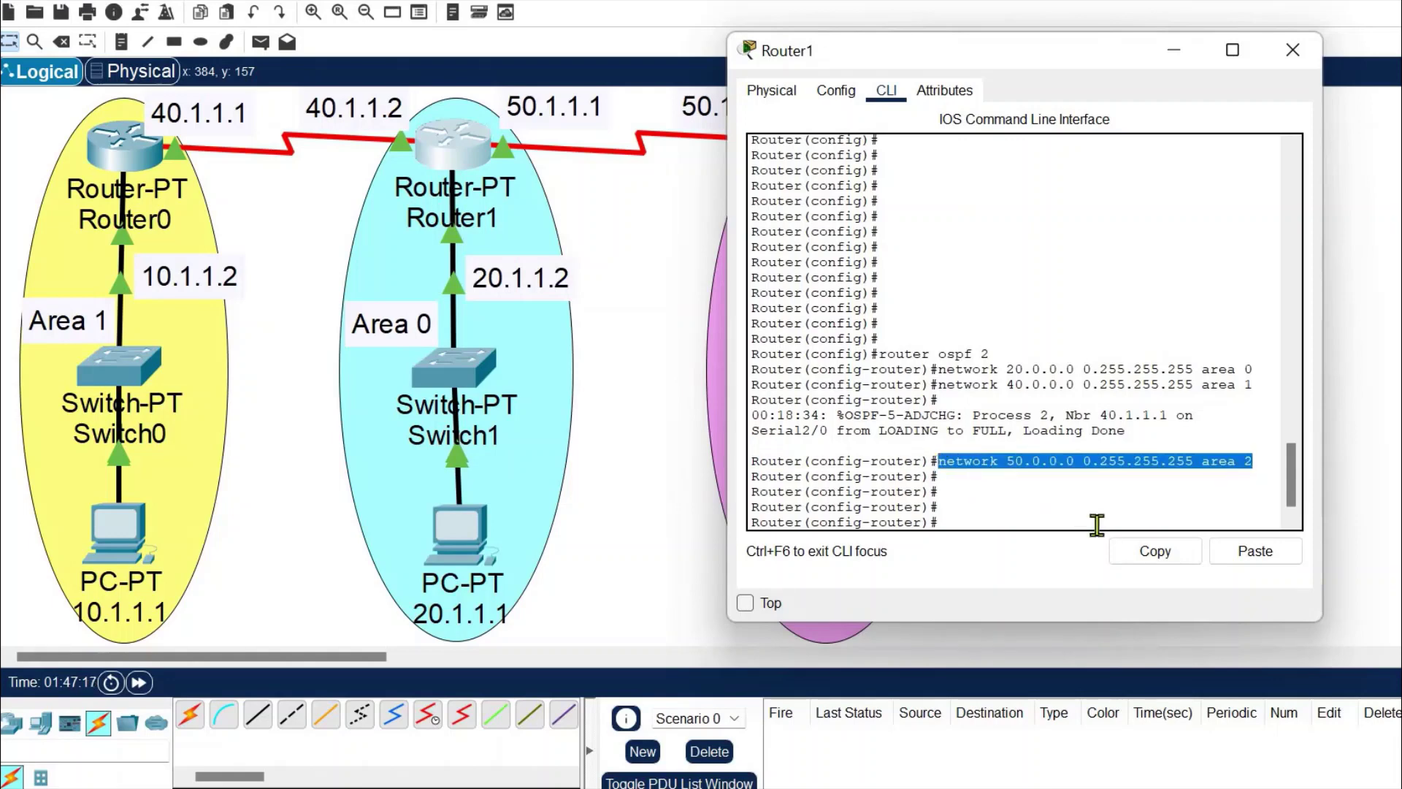
left_click(1150, 558)
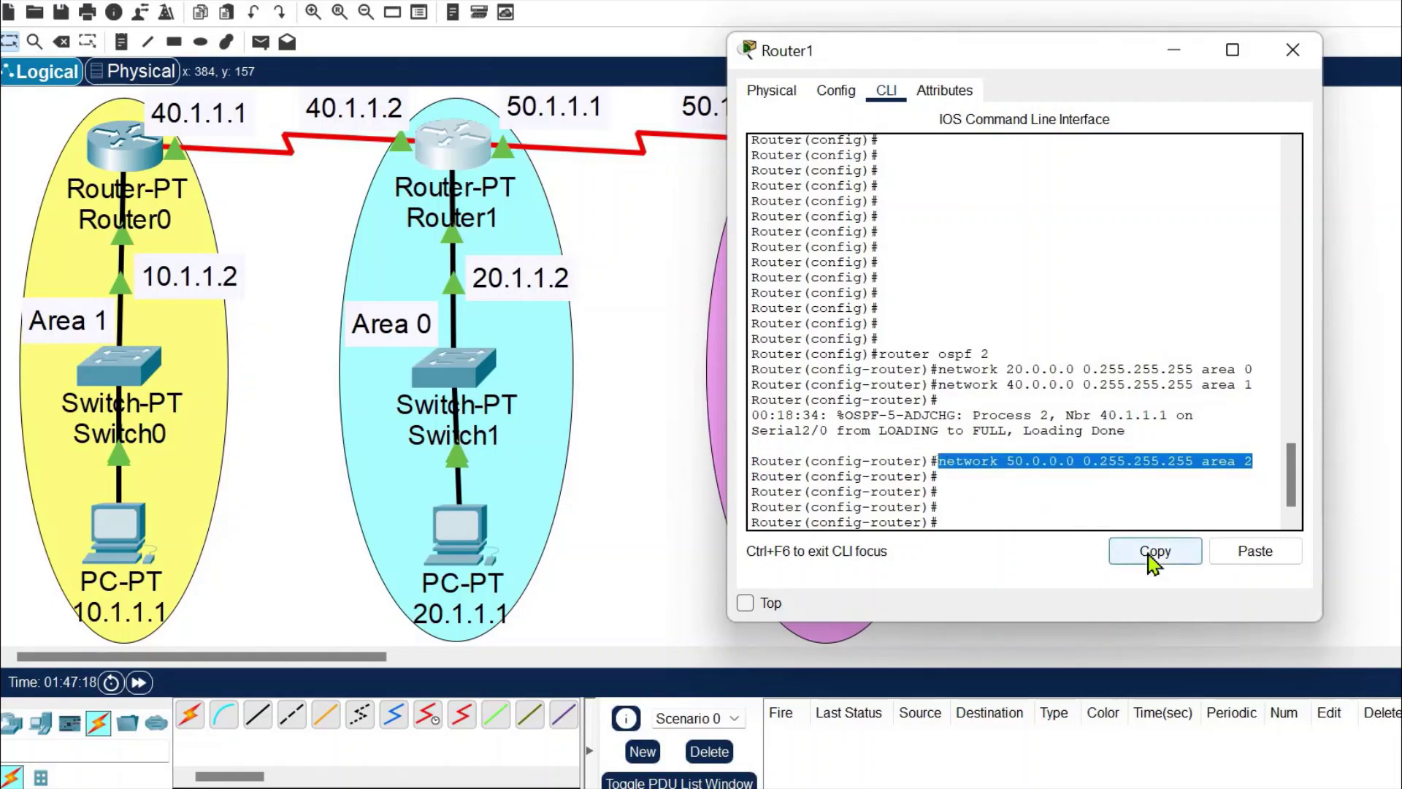
left_click(1292, 50)
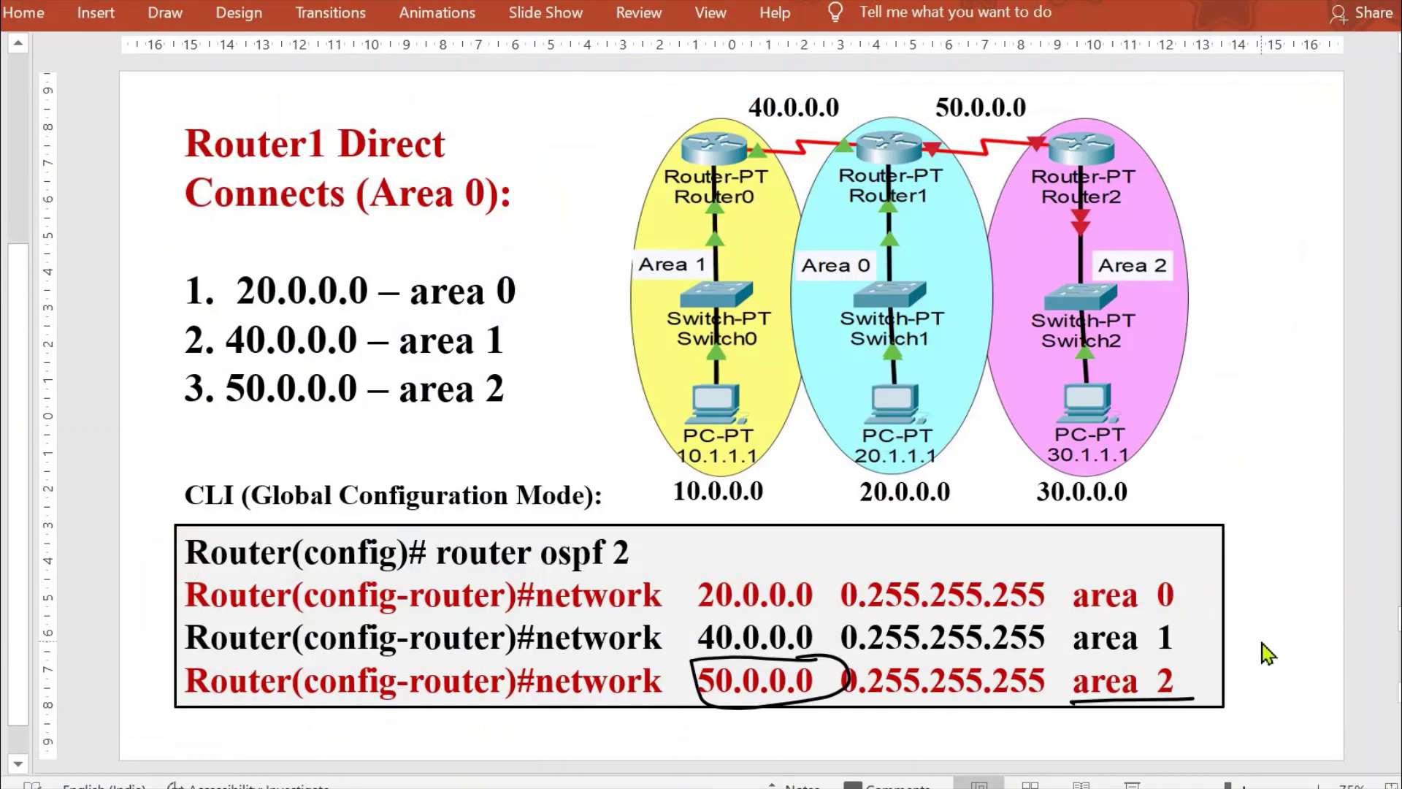
Switch to the PowerPoint slides, advance to Router2's OSPF commands, and underline process 3, networks 50.0.0.0 and 30.0.0.0, and their area numbers.
key("Page_Down")
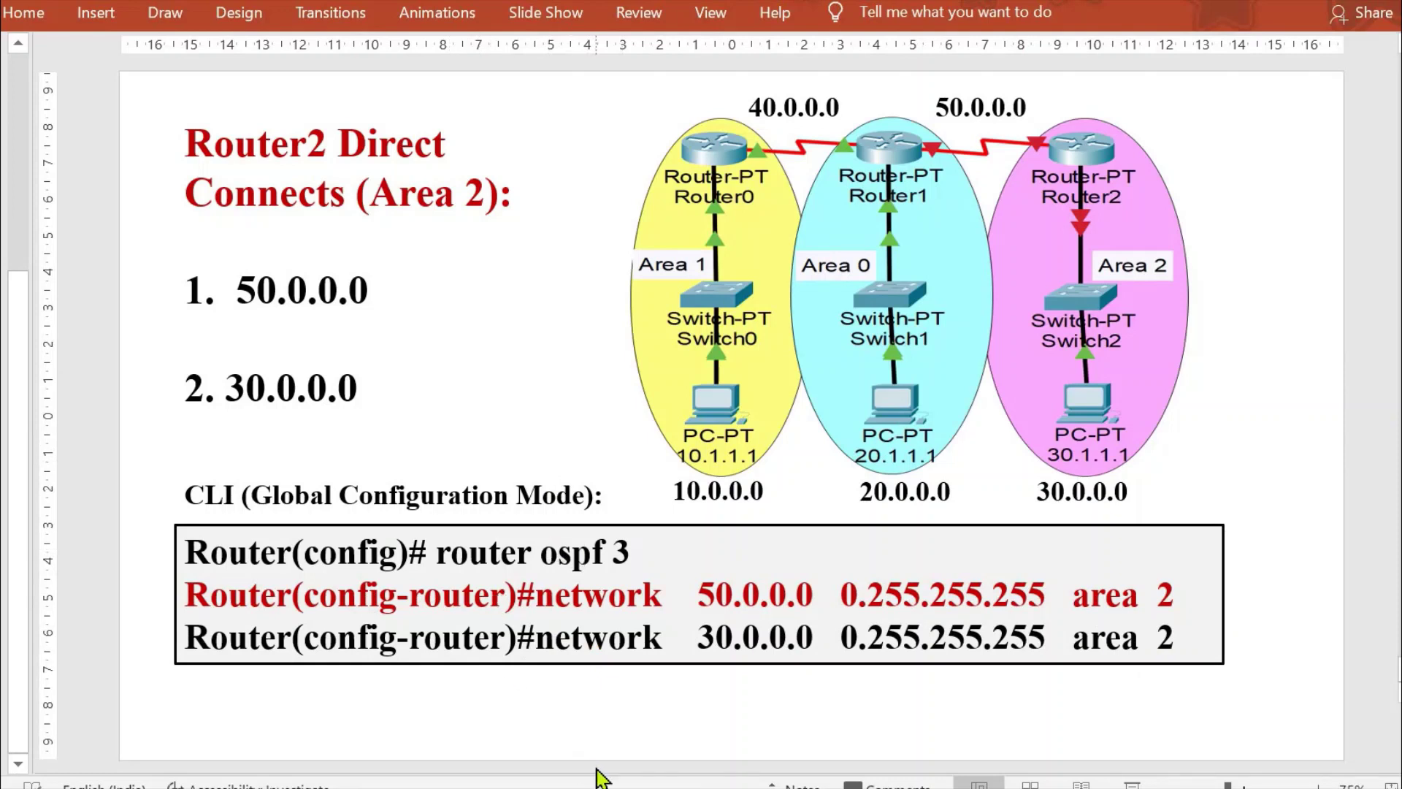
mouse_move(615, 573)
left_mouse_down()
mouse_move(640, 544)
mouse_move(607, 531)
mouse_move(602, 550)
mouse_move(635, 527)
mouse_move(646, 567)
left_mouse_up()
left_click_drag(680, 603, 833, 609)
left_click_drag(685, 649, 845, 648)
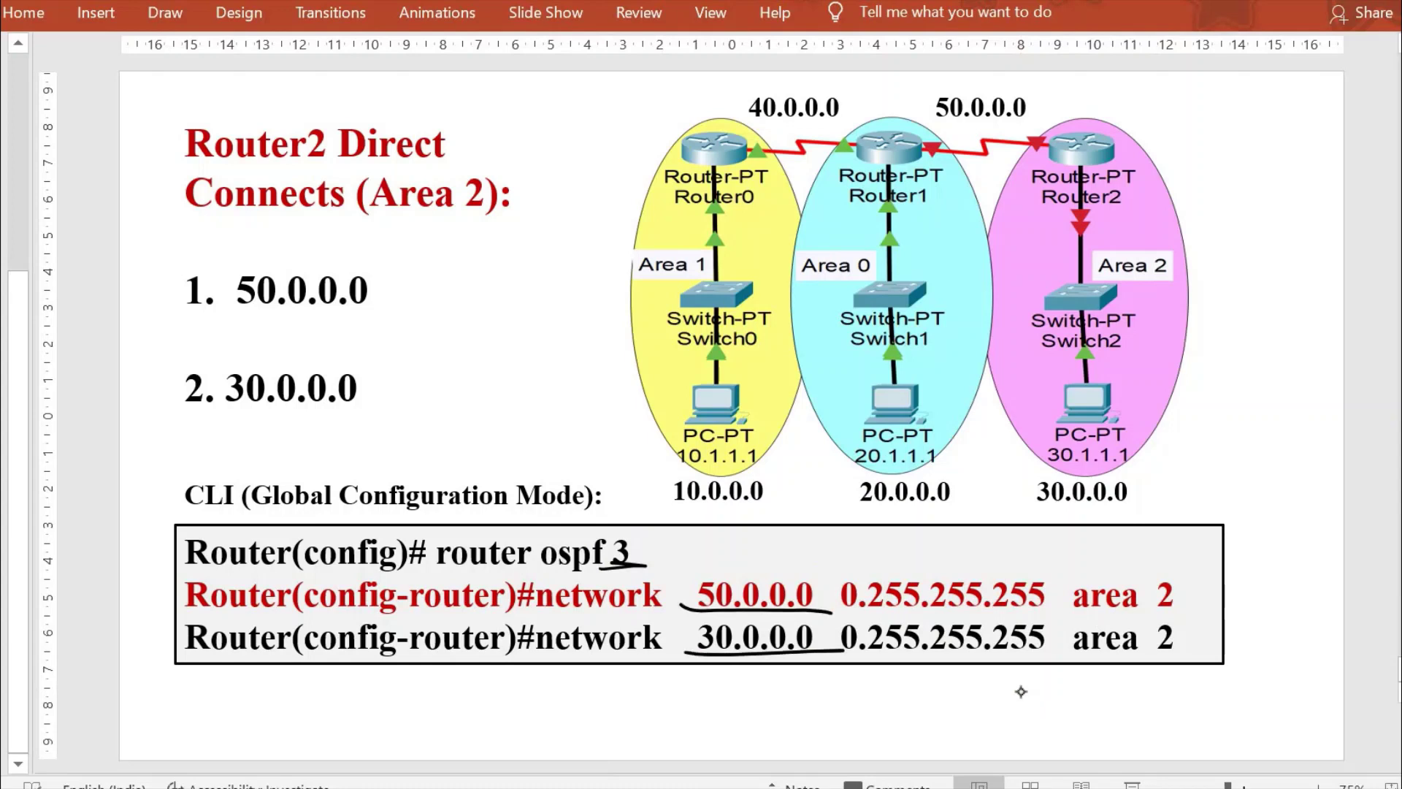
mouse_move(1065, 617)
left_mouse_down()
mouse_move(1205, 606)
mouse_move(1219, 661)
left_mouse_up()
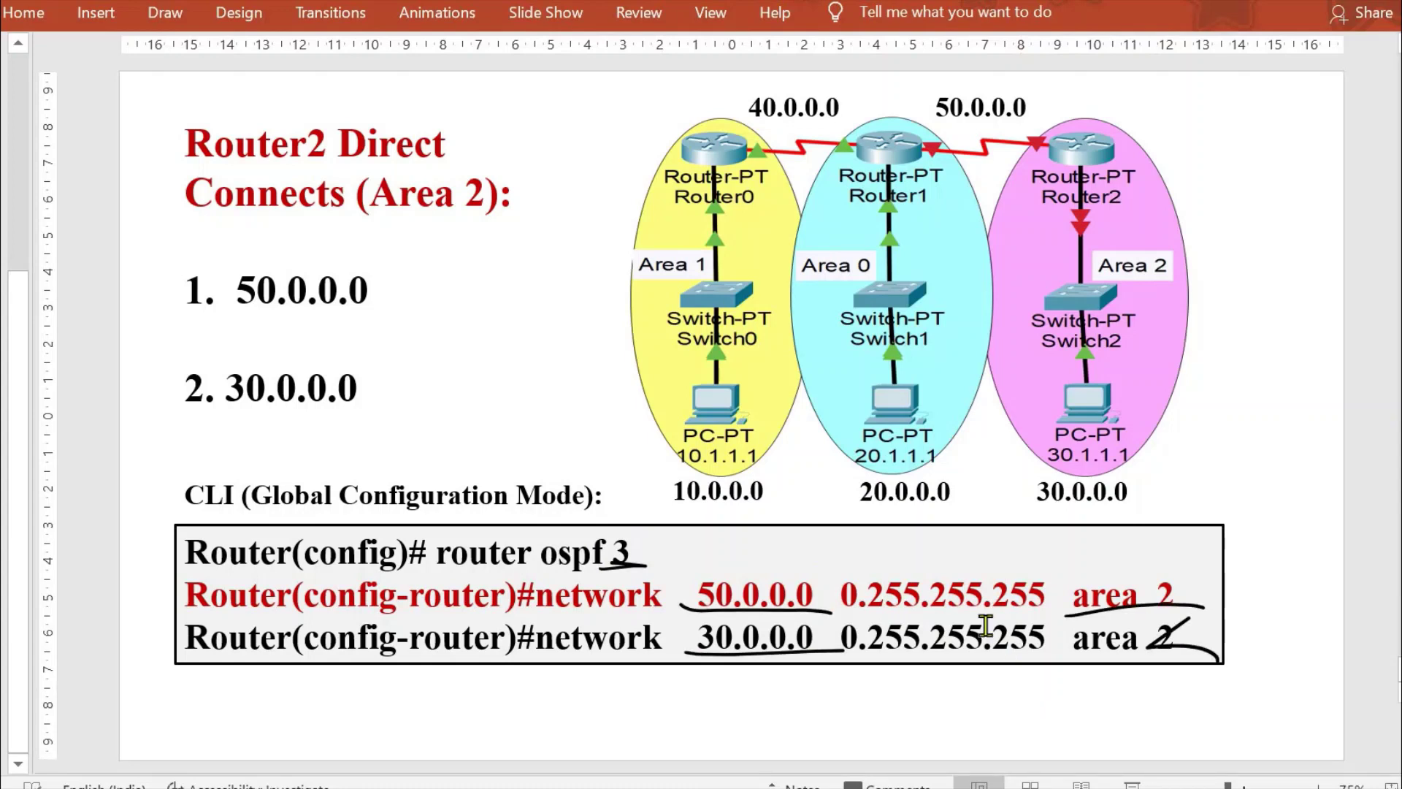
Switch to Packet Tracer, open Router2's command line, leave interface configuration, and start OSPF process 3.
key("alt+Tab")
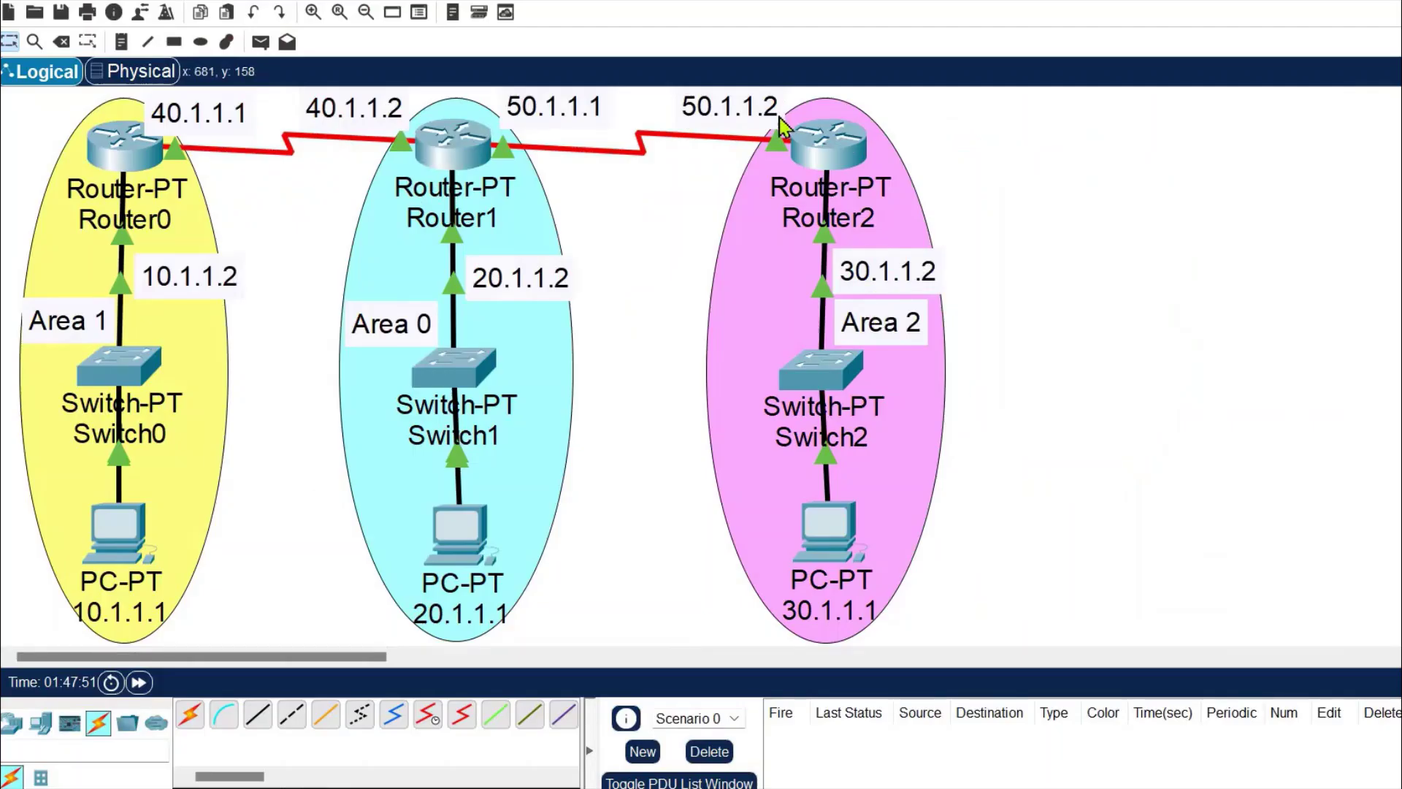
left_click(831, 146)
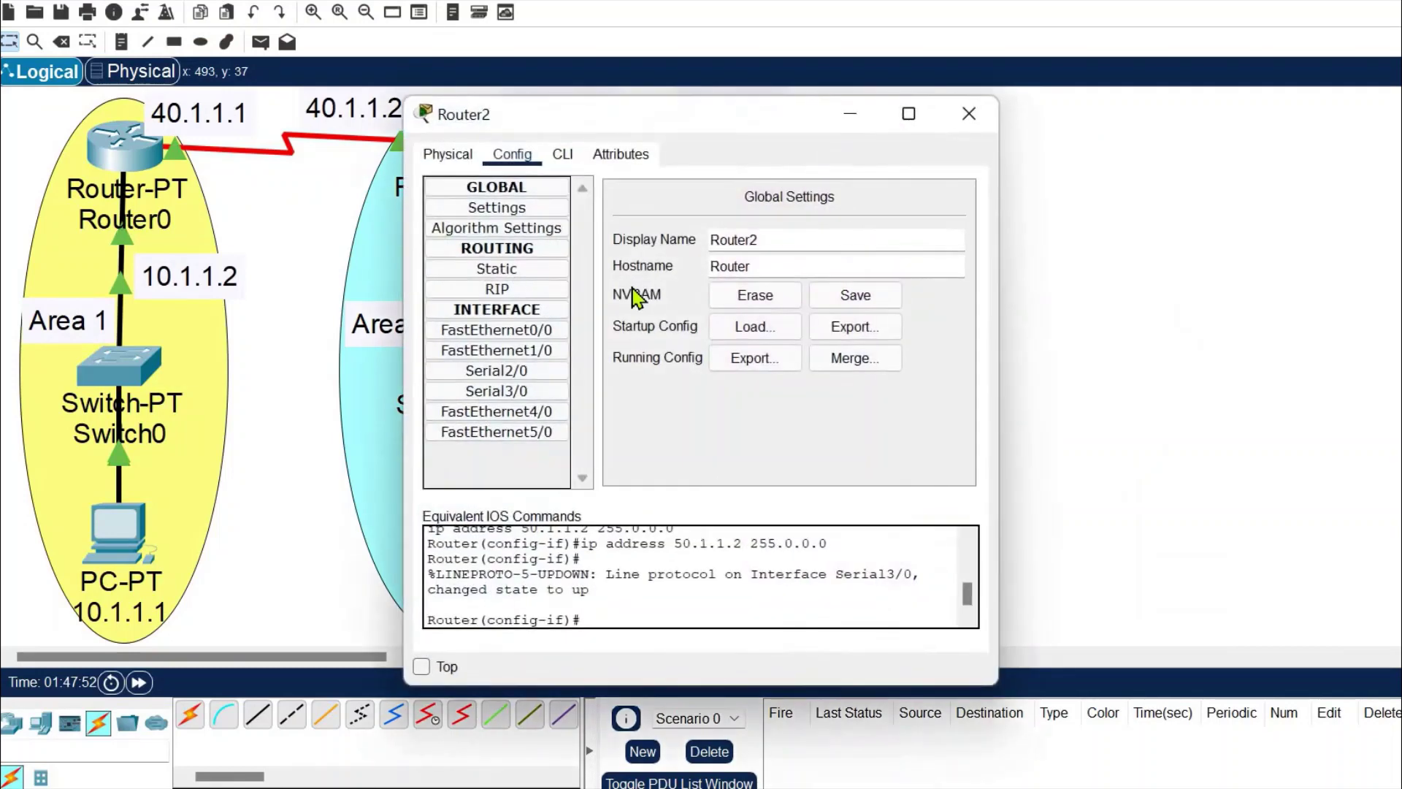
left_click(562, 154)
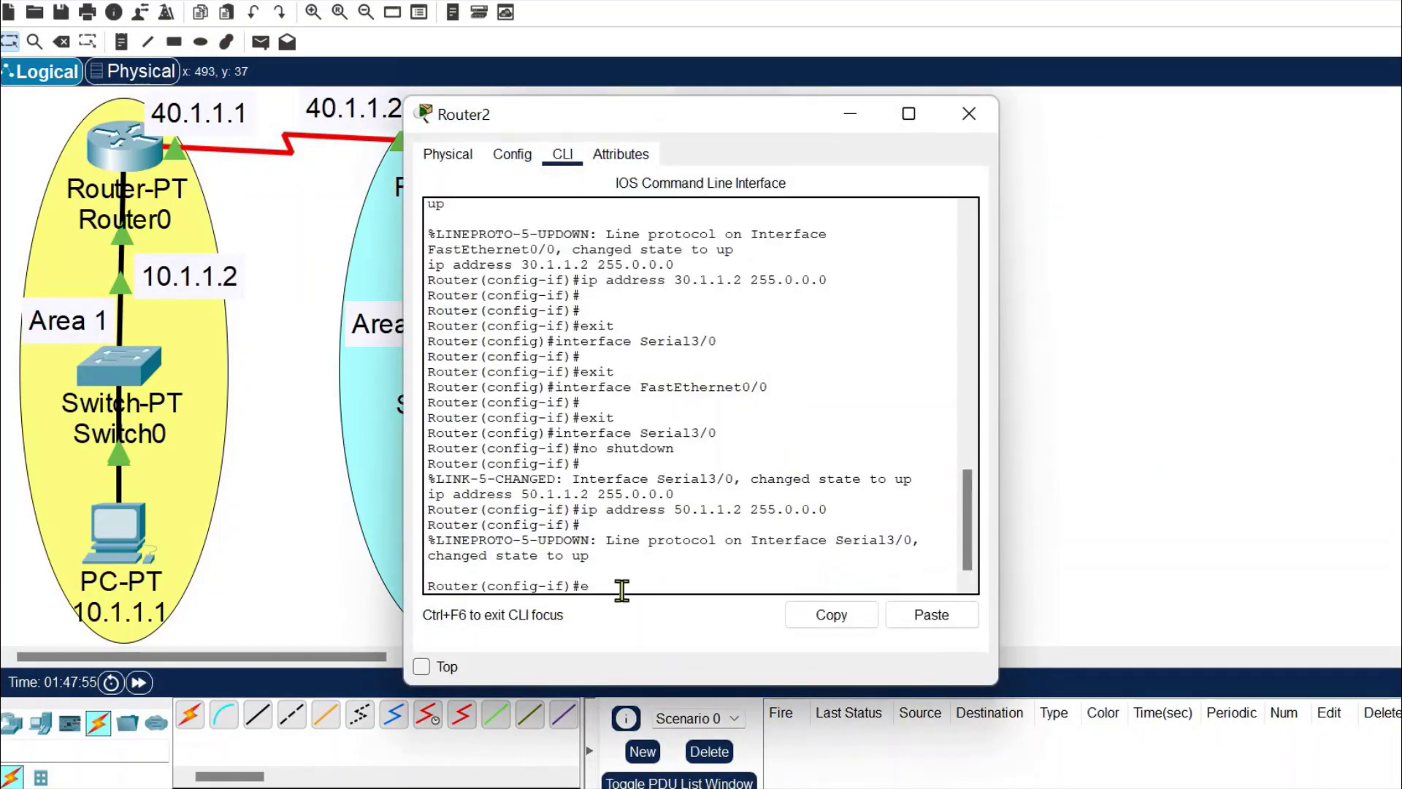
type("exit")
key("Return")
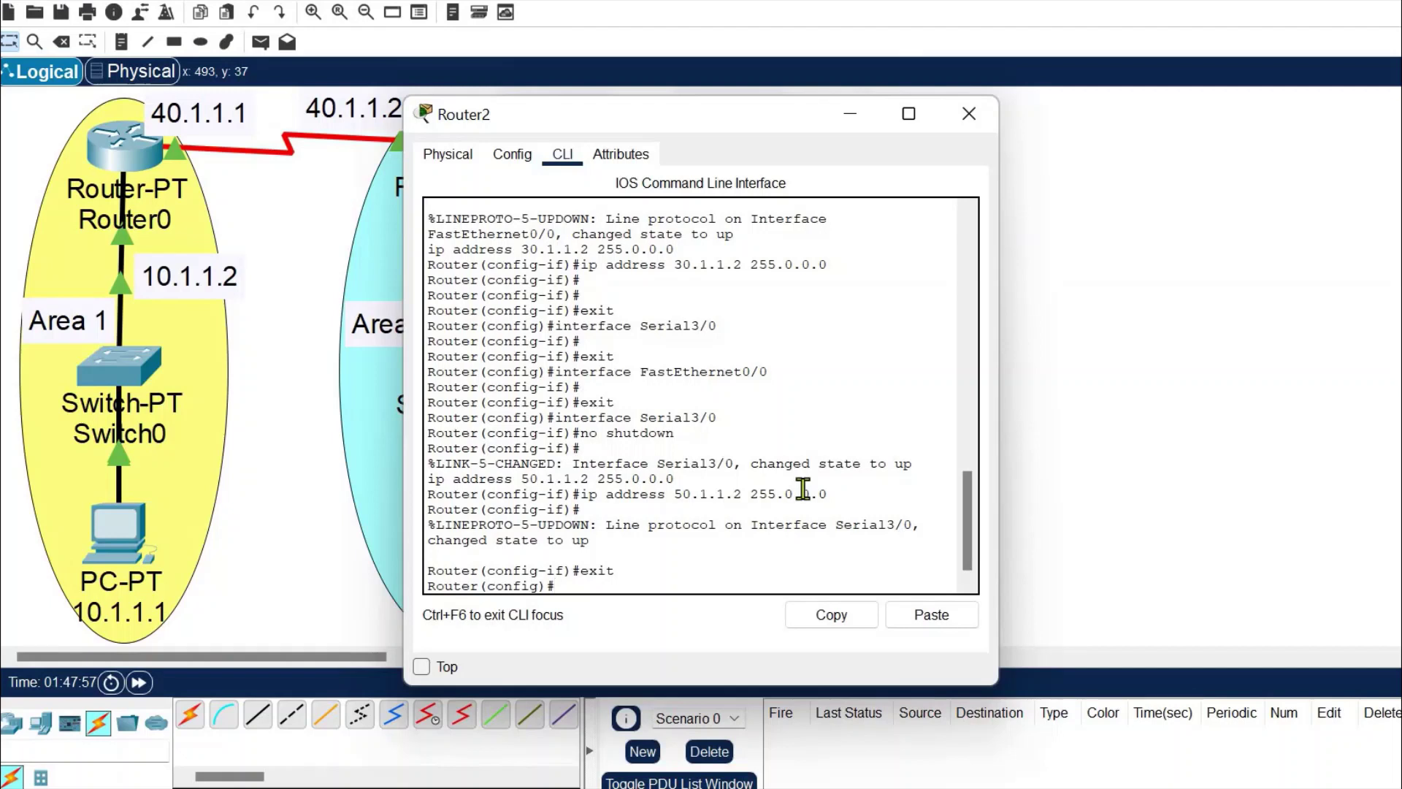
type("router ospf 3")
key("Return")
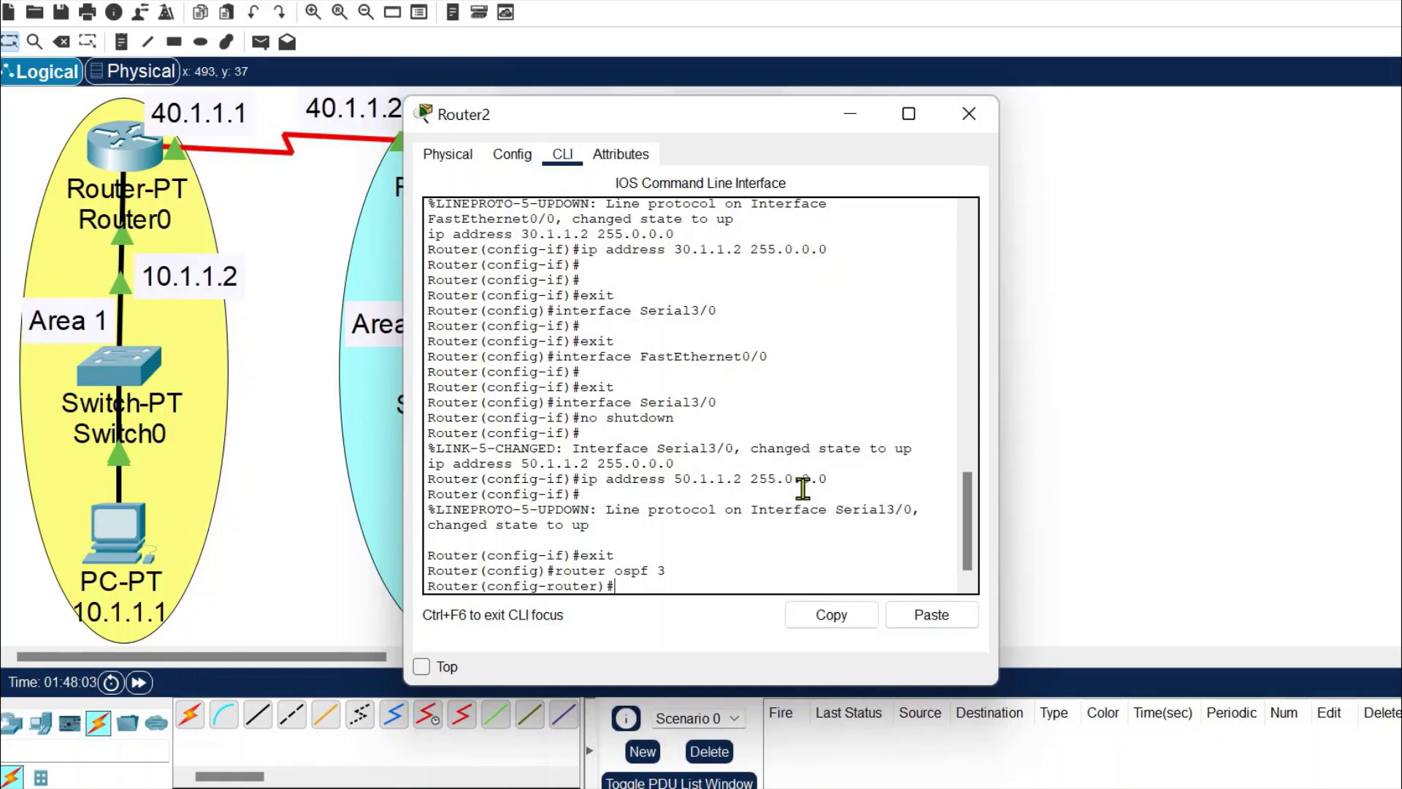
Paste the copied network command on Router2 to advertise 50.0.0.0 with wildcard mask 0.255.255.255 in area 2.
left_click(926, 626)
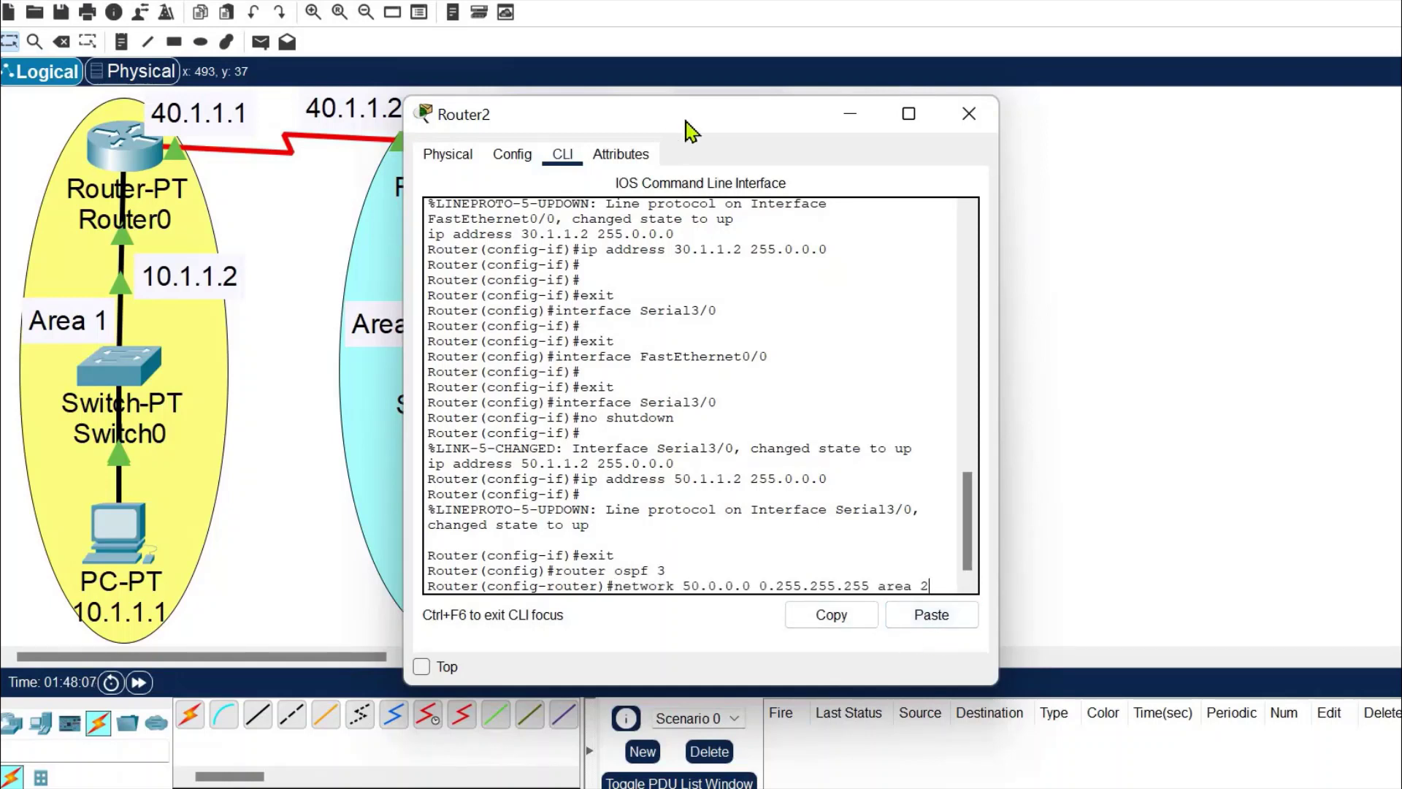
left_click_drag(686, 130, 777, 232)
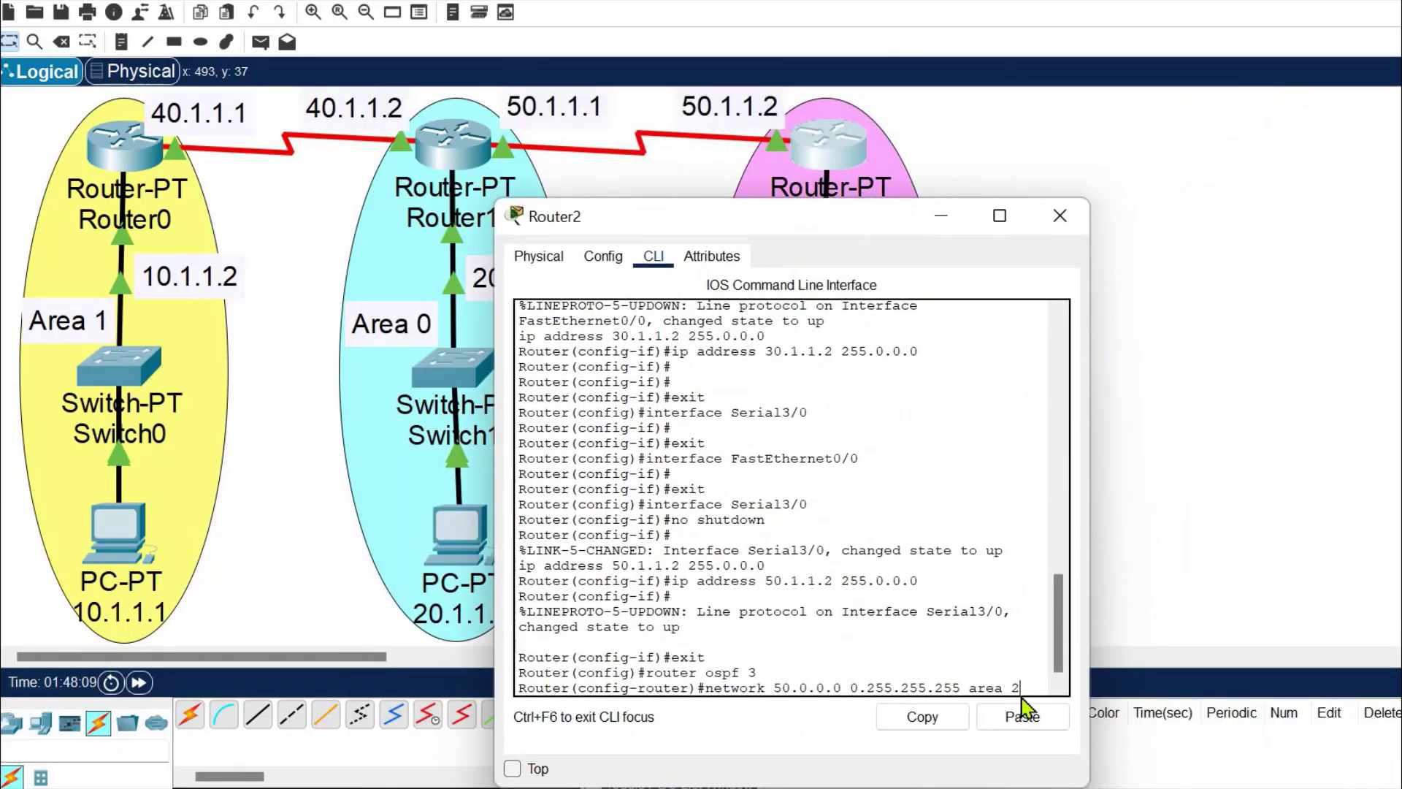
key("Return")
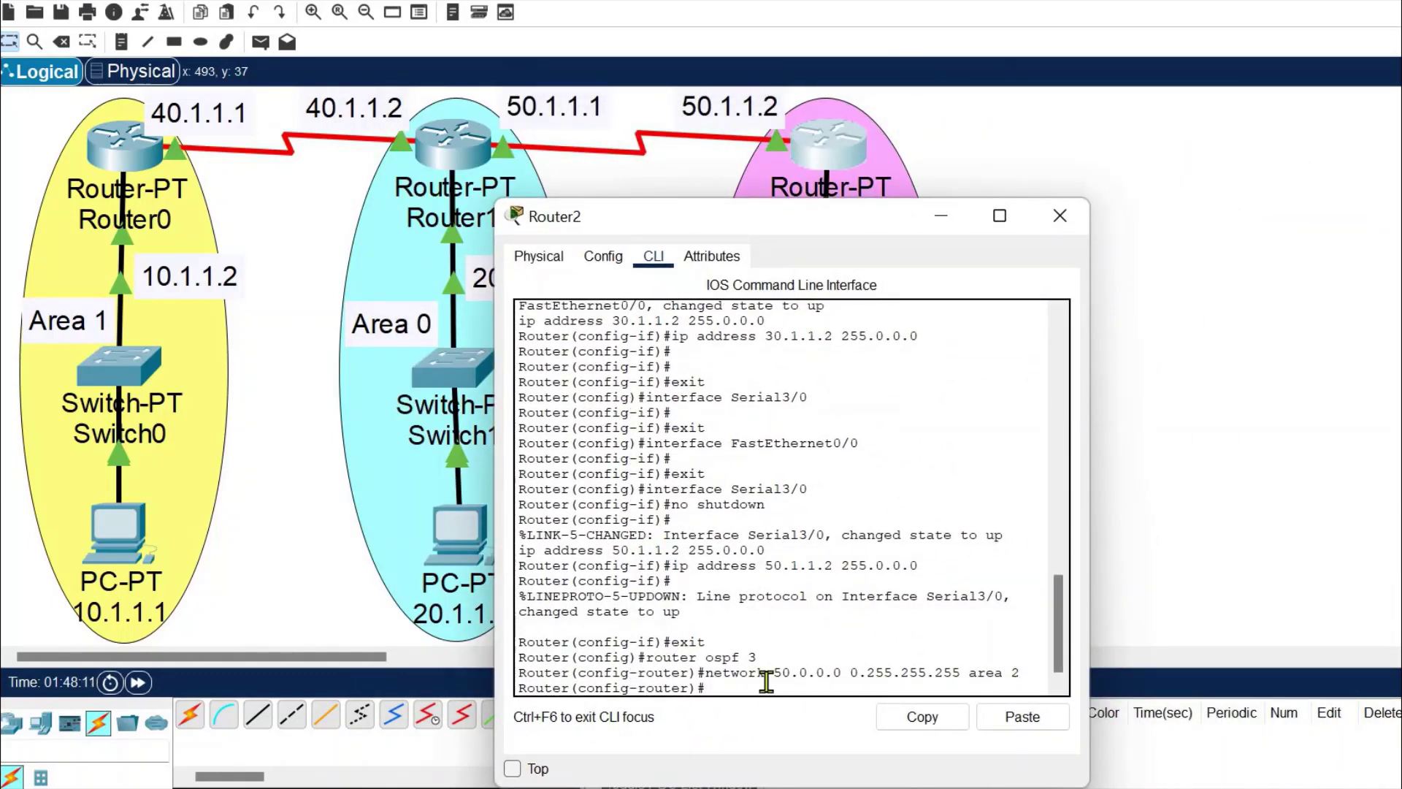
Recall and resubmit the network 50.0.0.0 0.255.255.255 area 2 command on Router2.
key("Up")
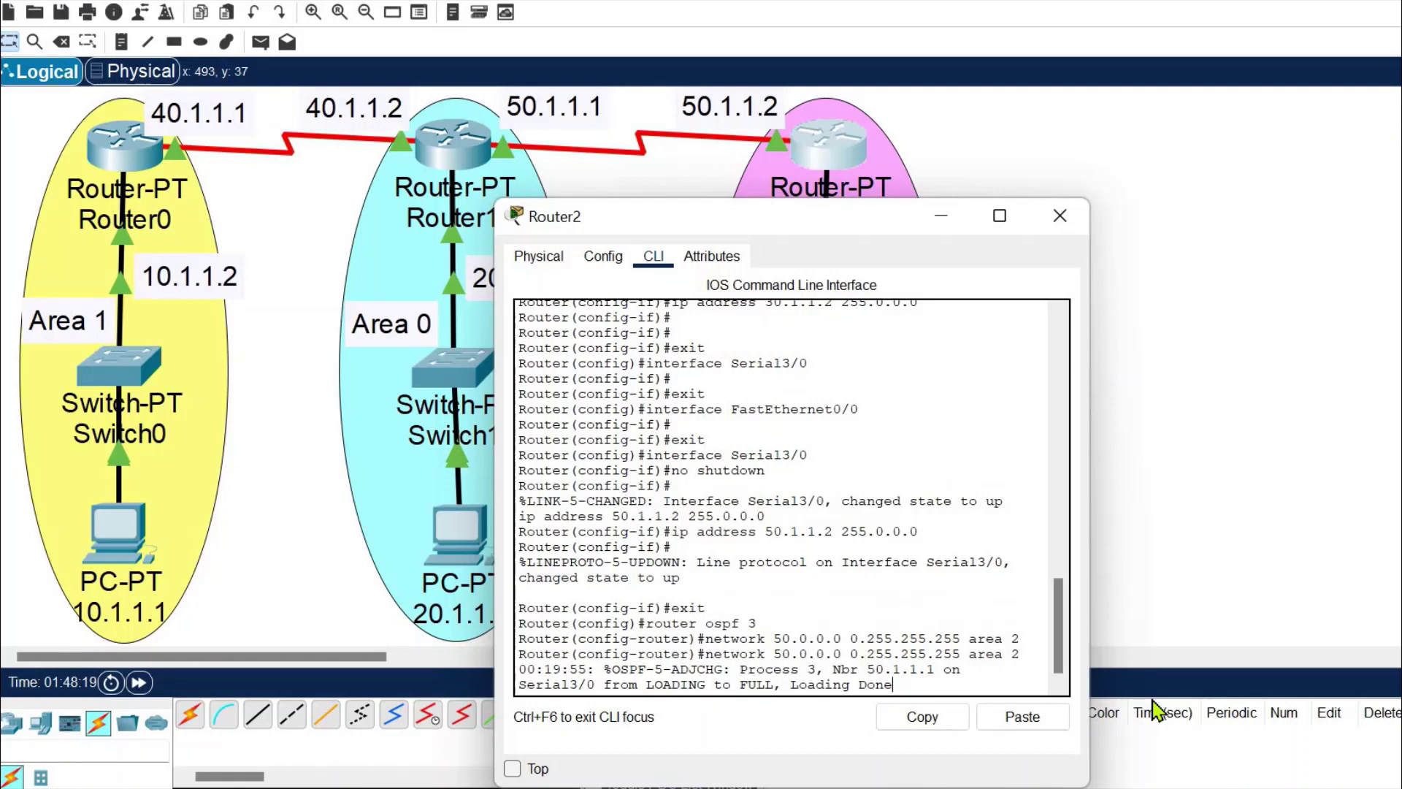
key("Return")
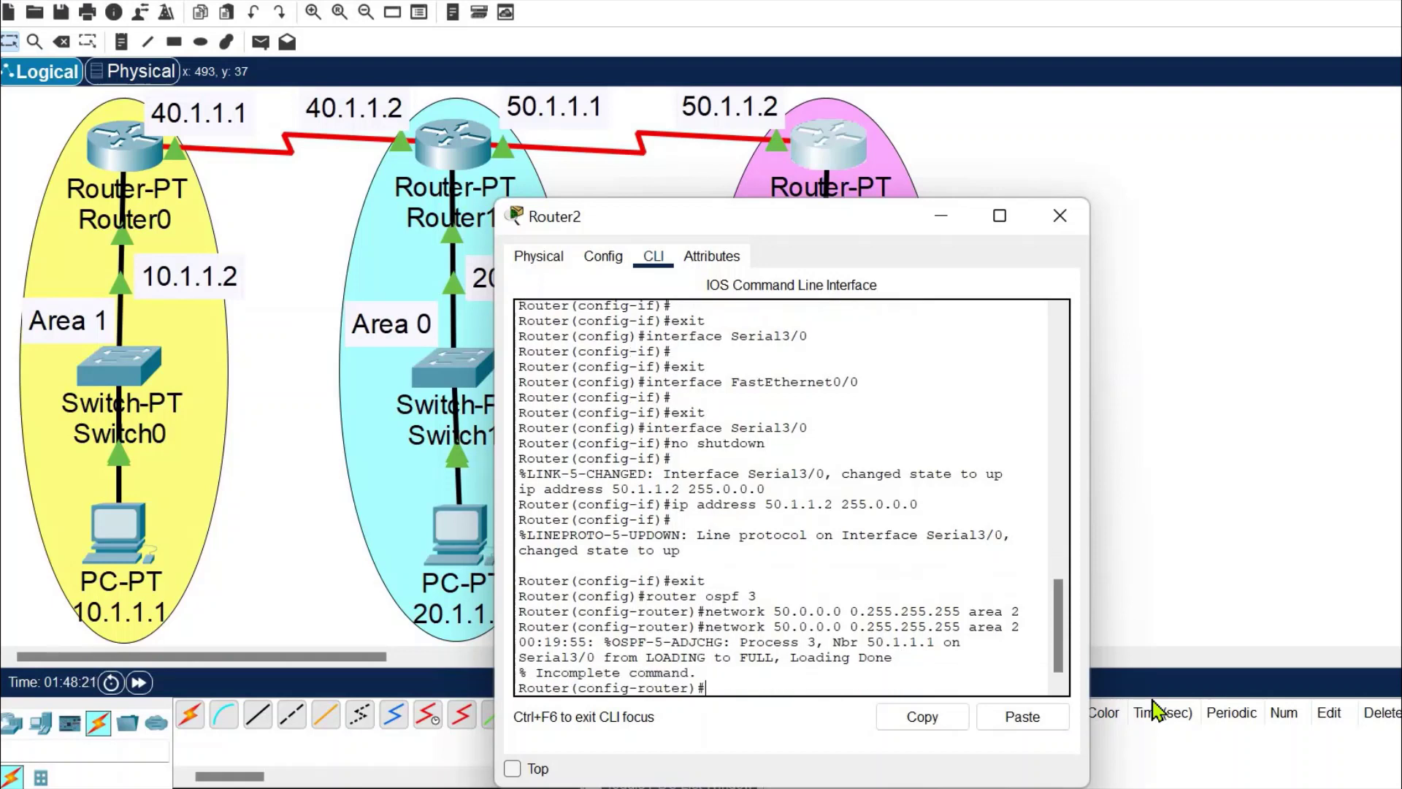
key("Up")
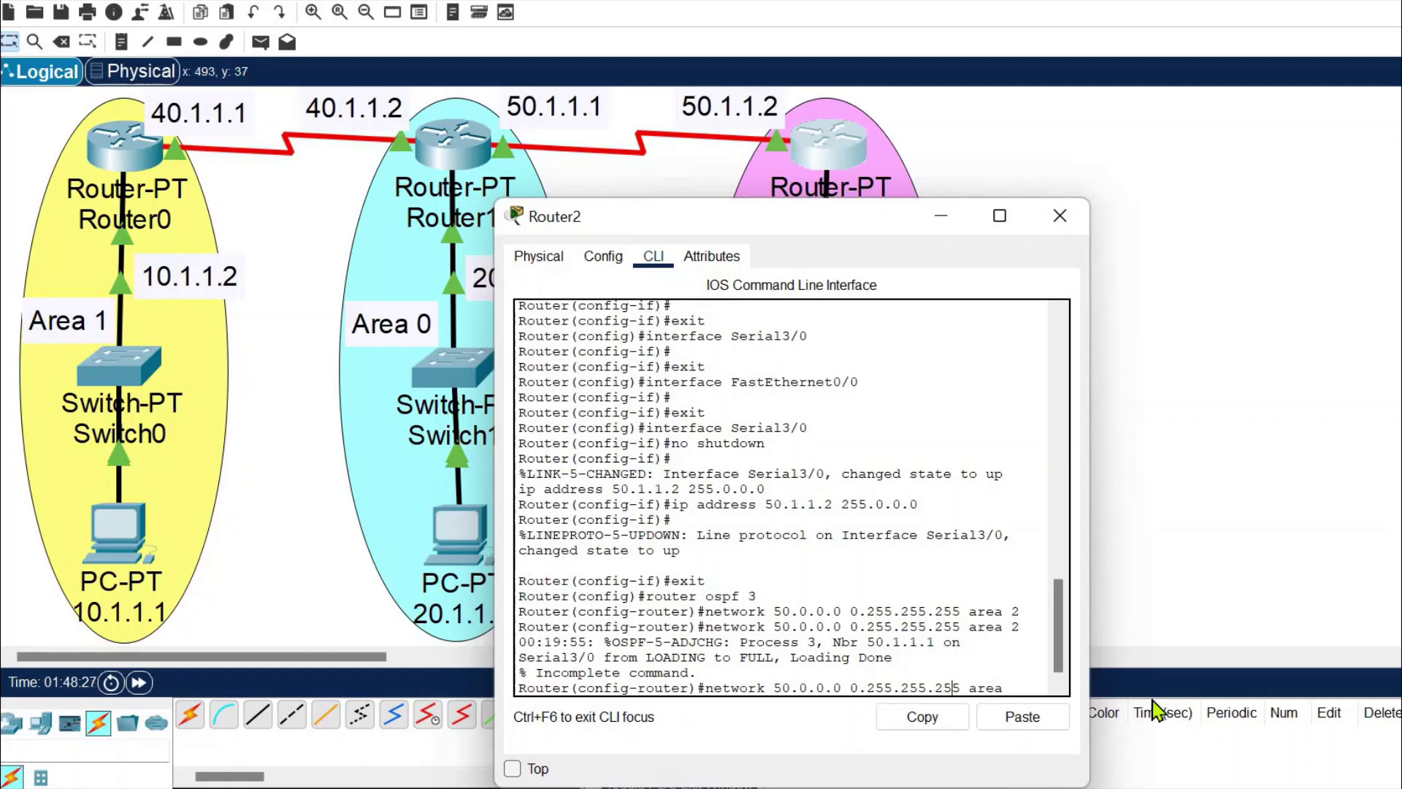
key("Right")
key("Right")
key("Right")
key("Right")
type("2")
key("Return")
Reuse the previous network command to advertise 30.0.0.0 with wildcard mask 0.255.255.255 in area 2 on Router2.
key("Up")
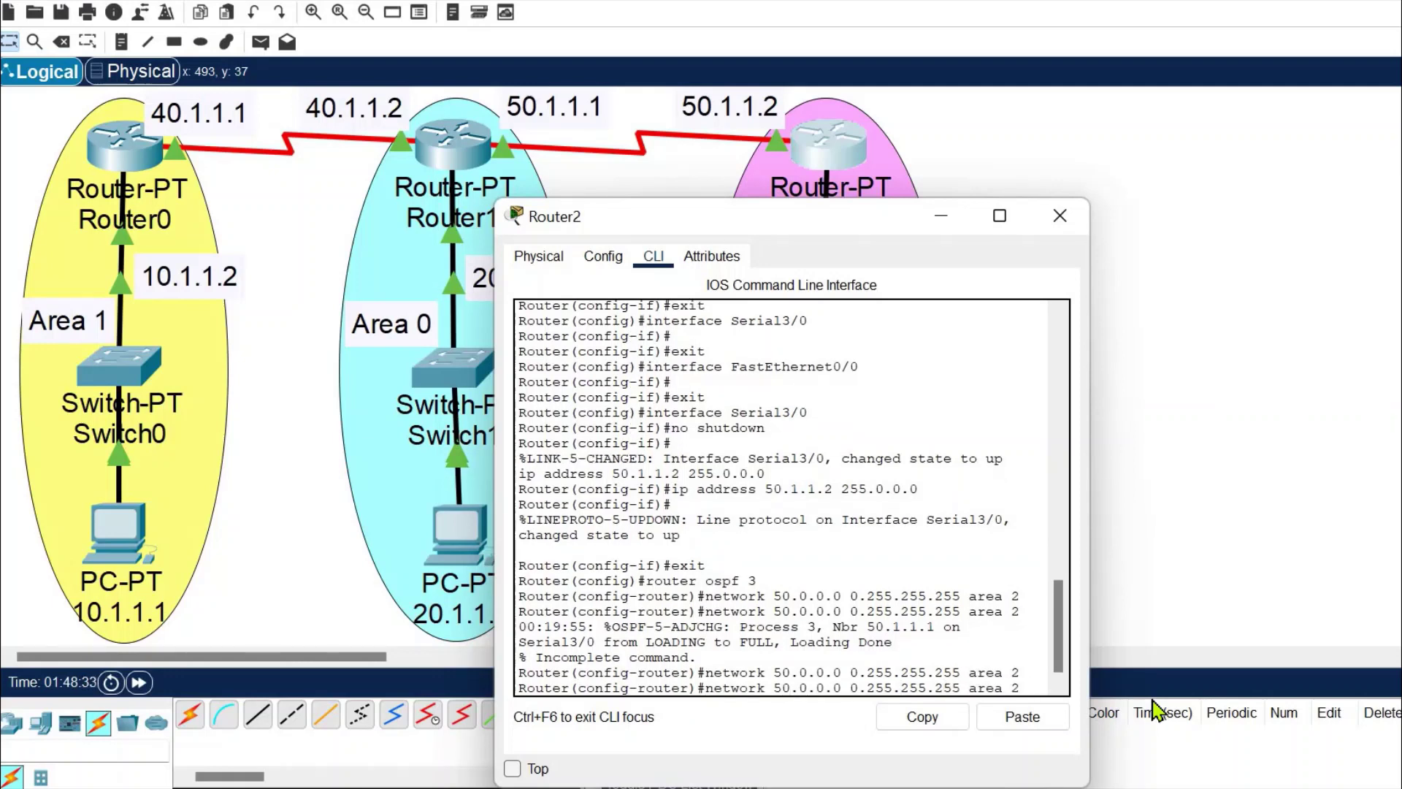
key("BackSpace")
type("3")
key("Right")
key("Return")
key("Return")
key("Return")
key("Return")
key("Return")
key("Return")
key("Return")
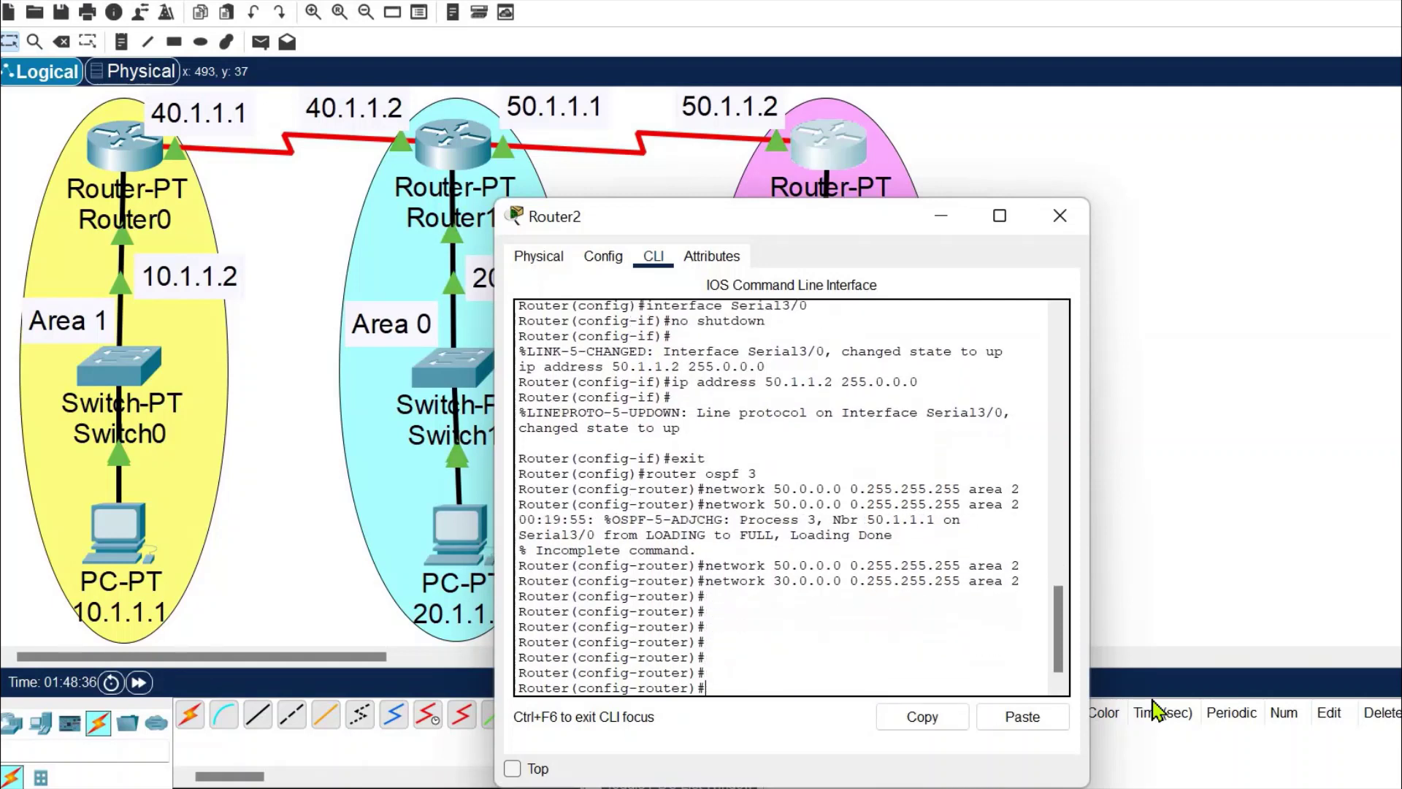
Close Router2's window and send a simple test PDU from Router0 to Router2.
left_click(1065, 219)
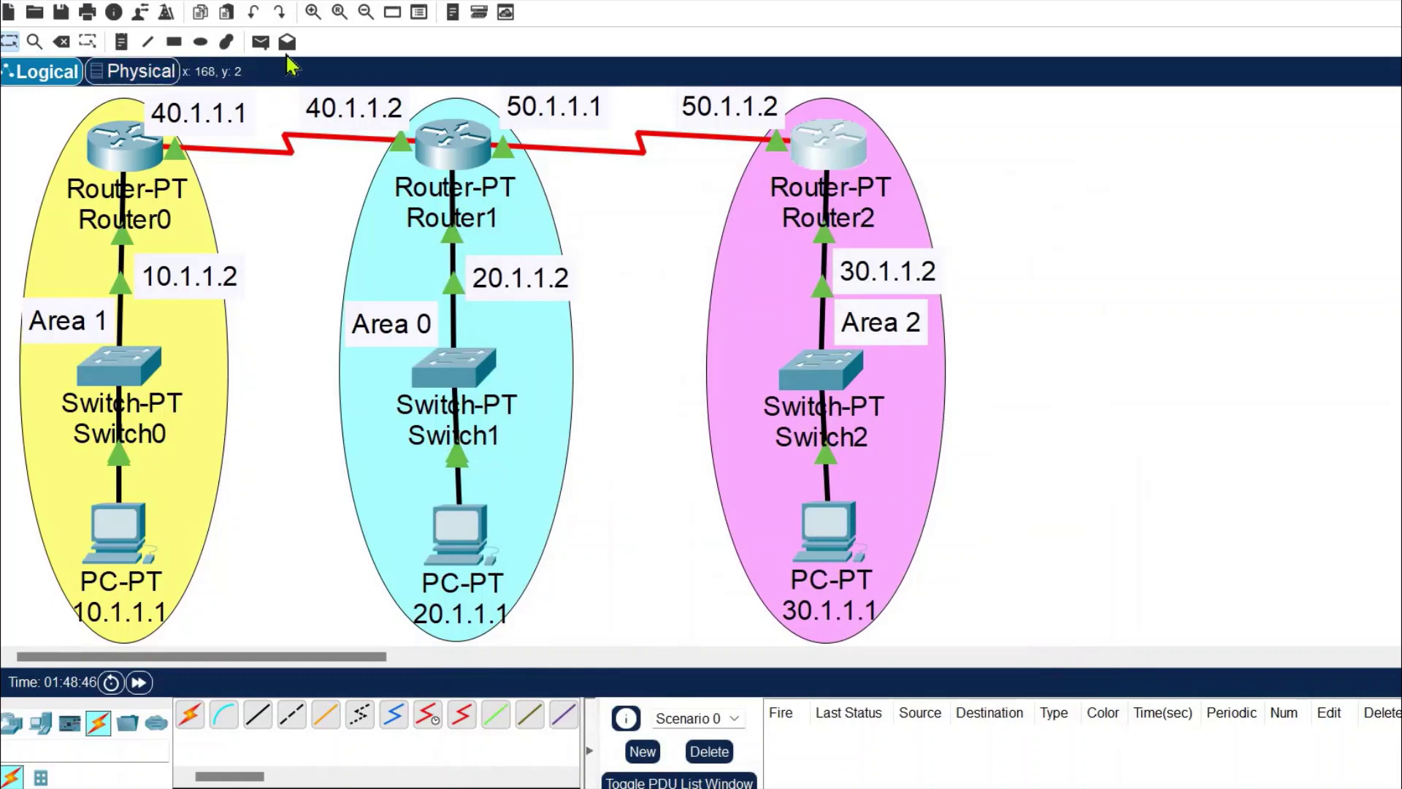
left_click(261, 42)
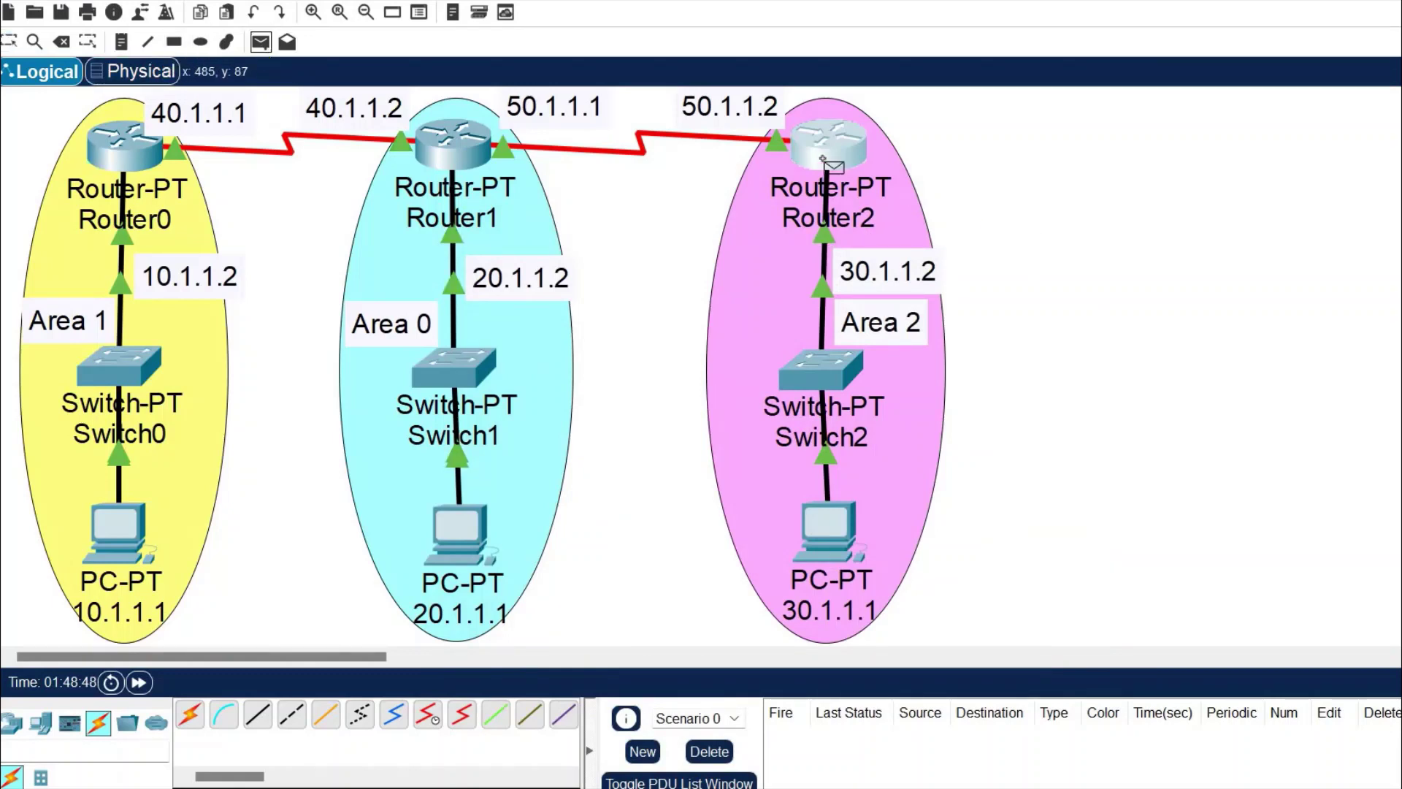
left_click(90, 141)
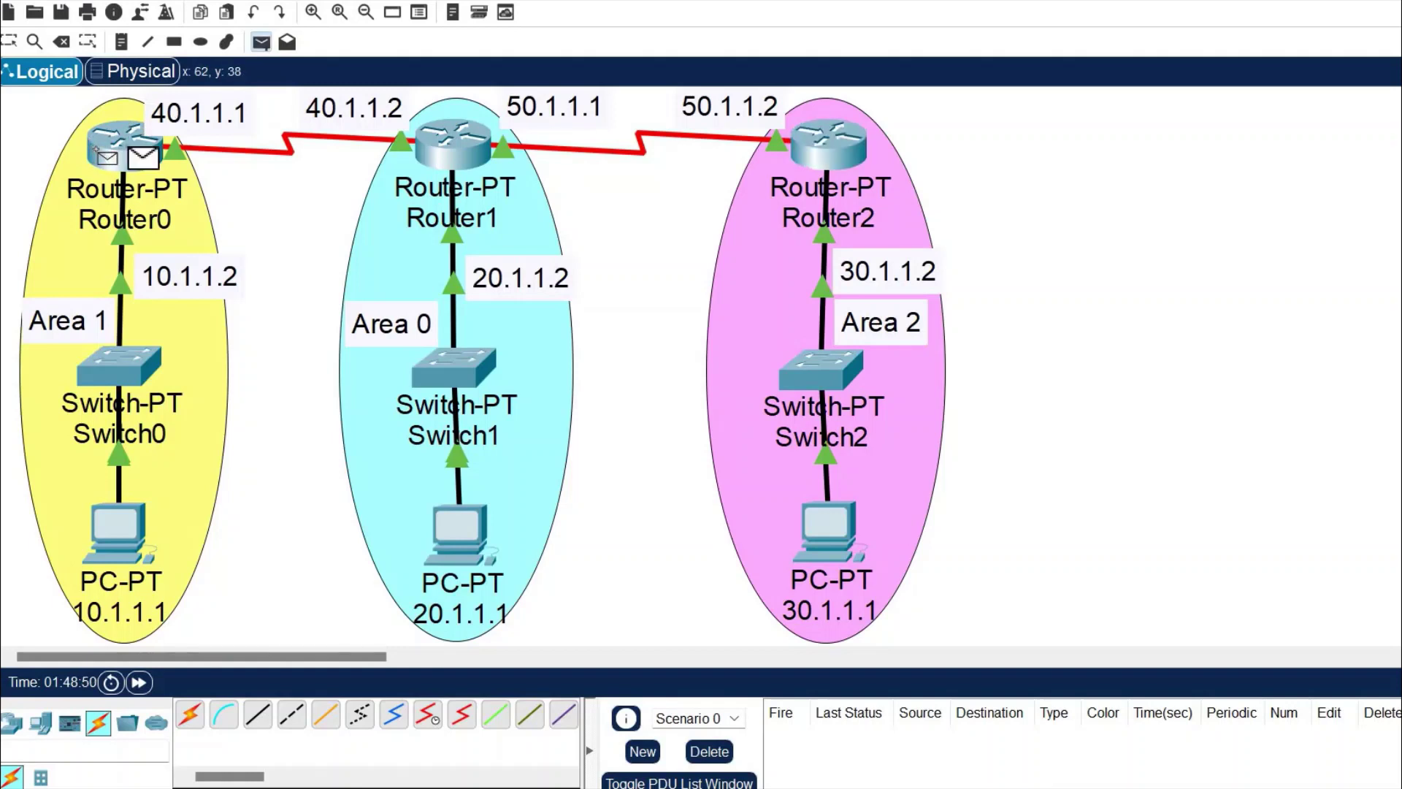
left_click(818, 155)
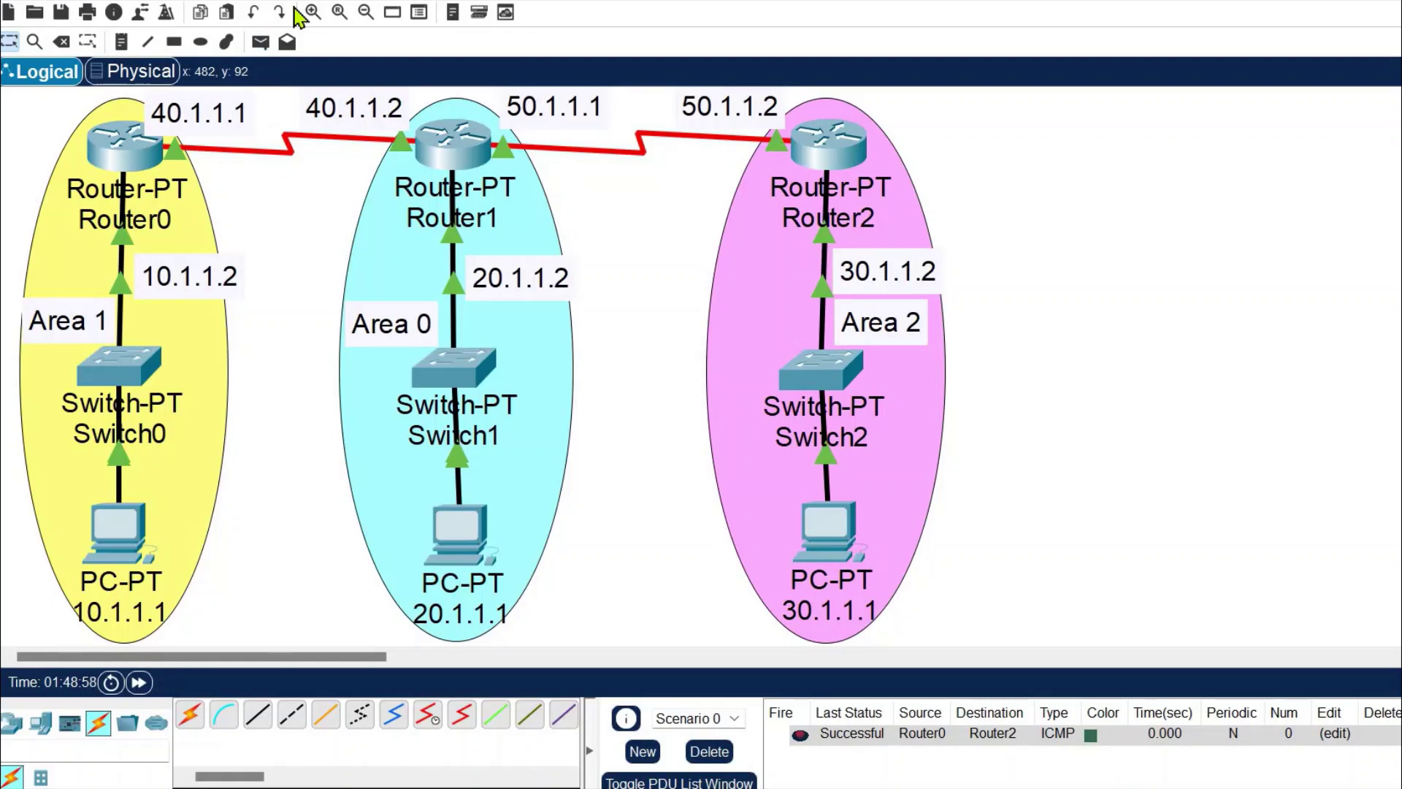
Send a simple test PDU from PC 10.1.1.1 to PC 30.1.1.1.
left_click(256, 45)
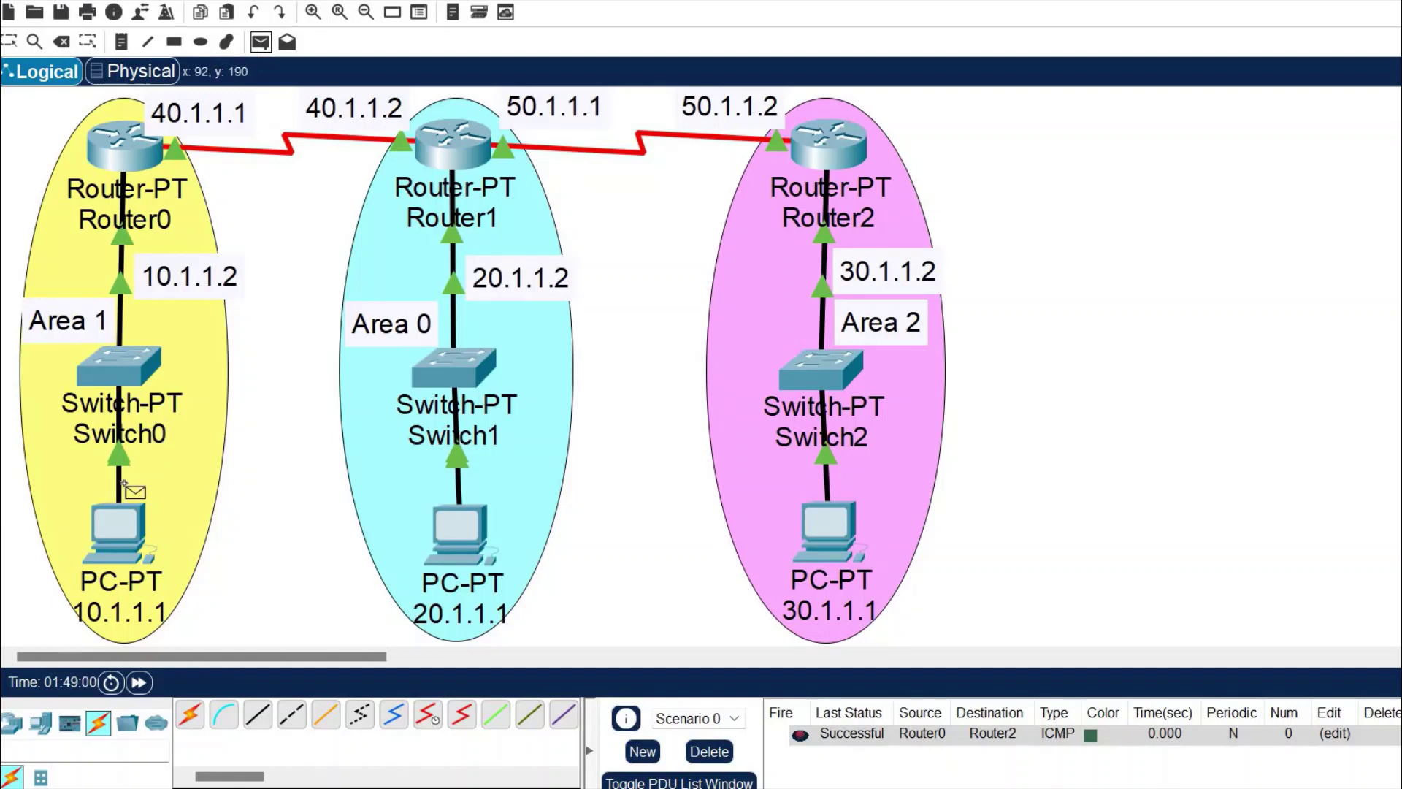
left_click(116, 530)
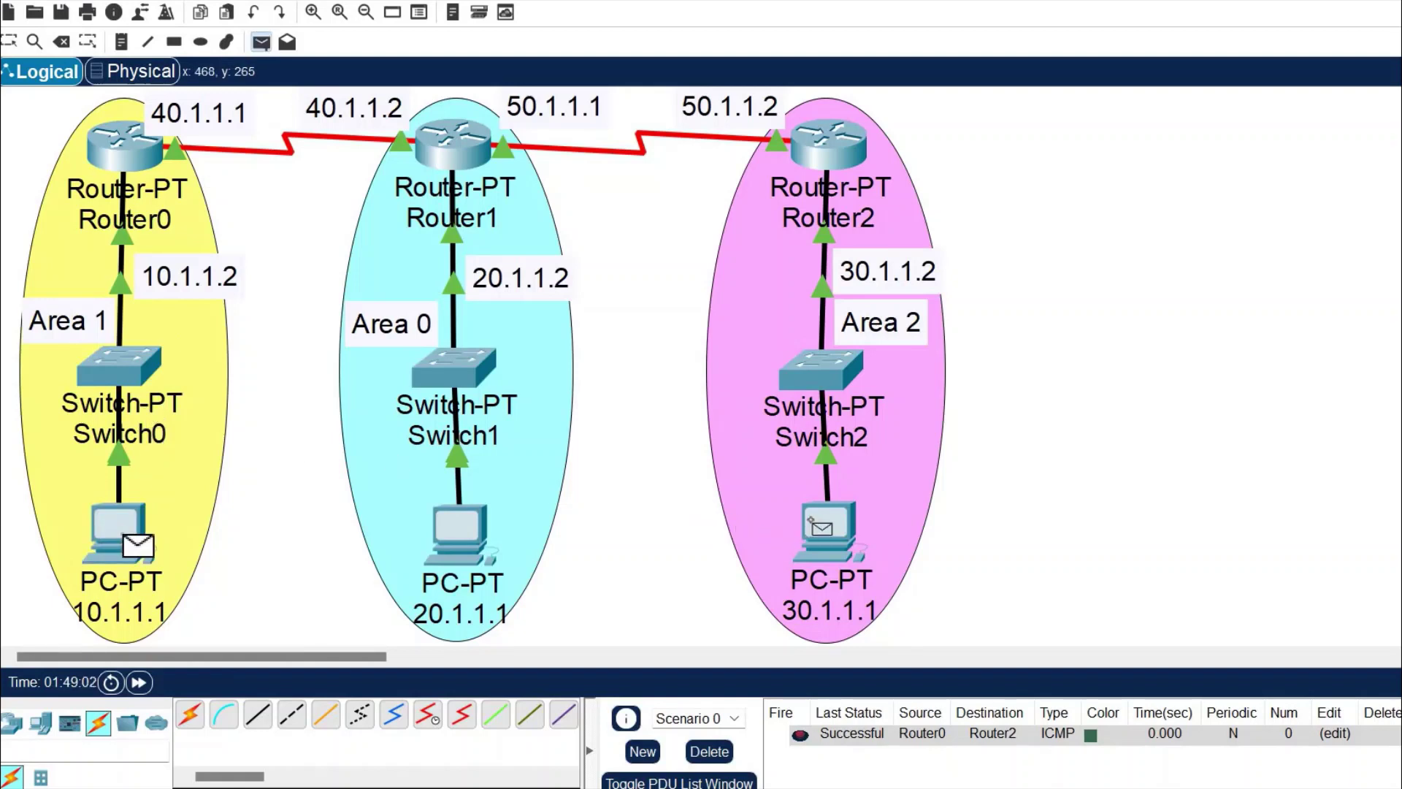
left_click(824, 525)
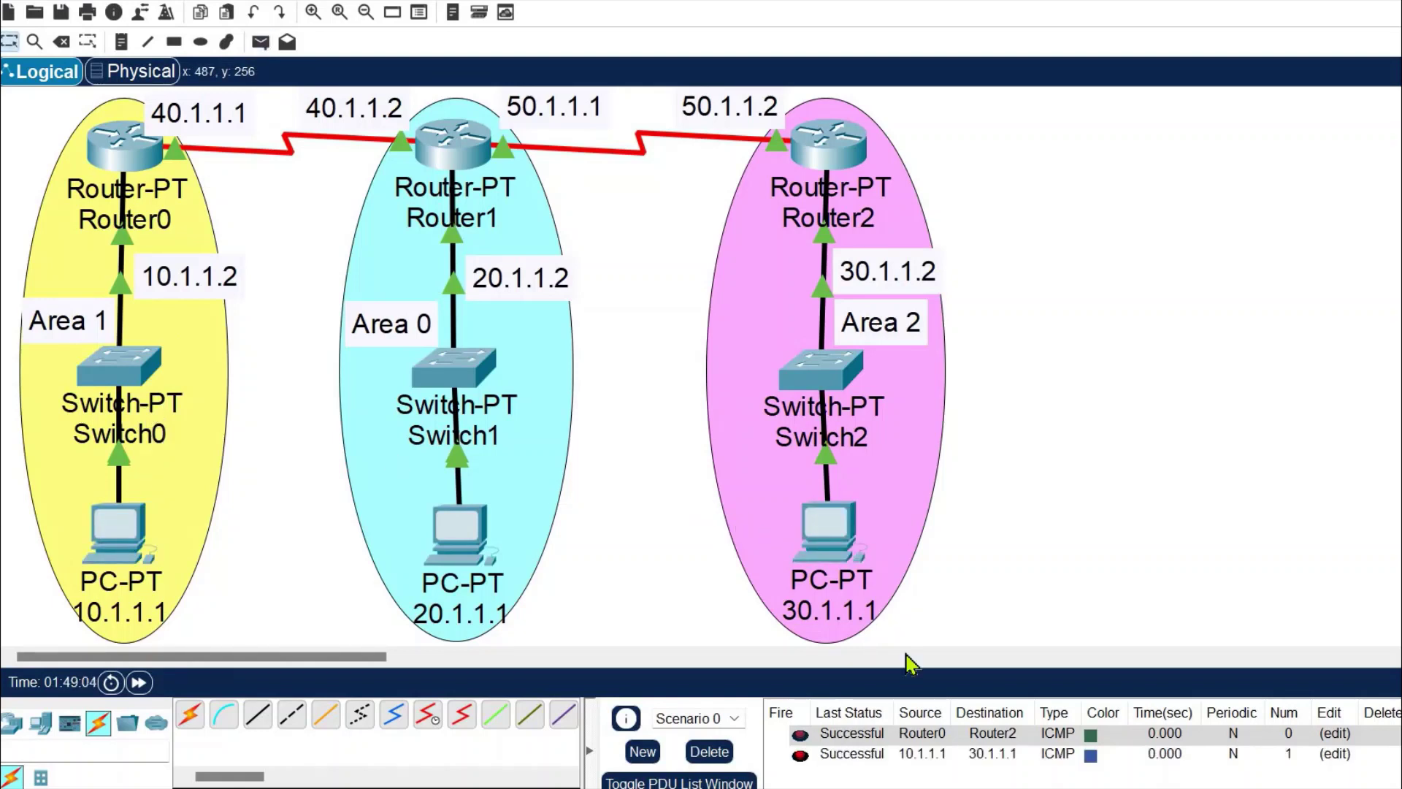
Send a simple test PDU in the reverse direction, from PC 30.1.1.1 to PC 10.1.1.1.
left_click(261, 41)
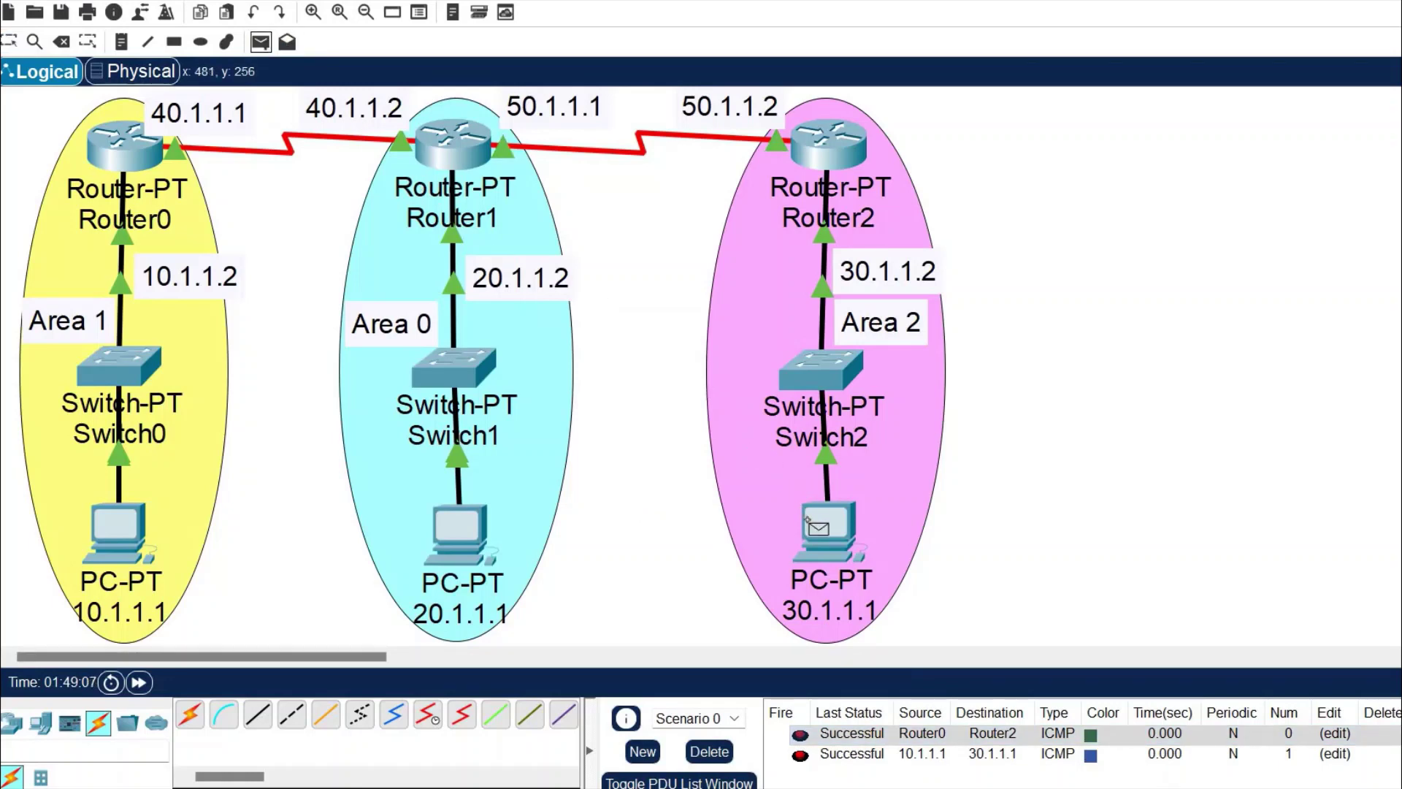
left_click(811, 524)
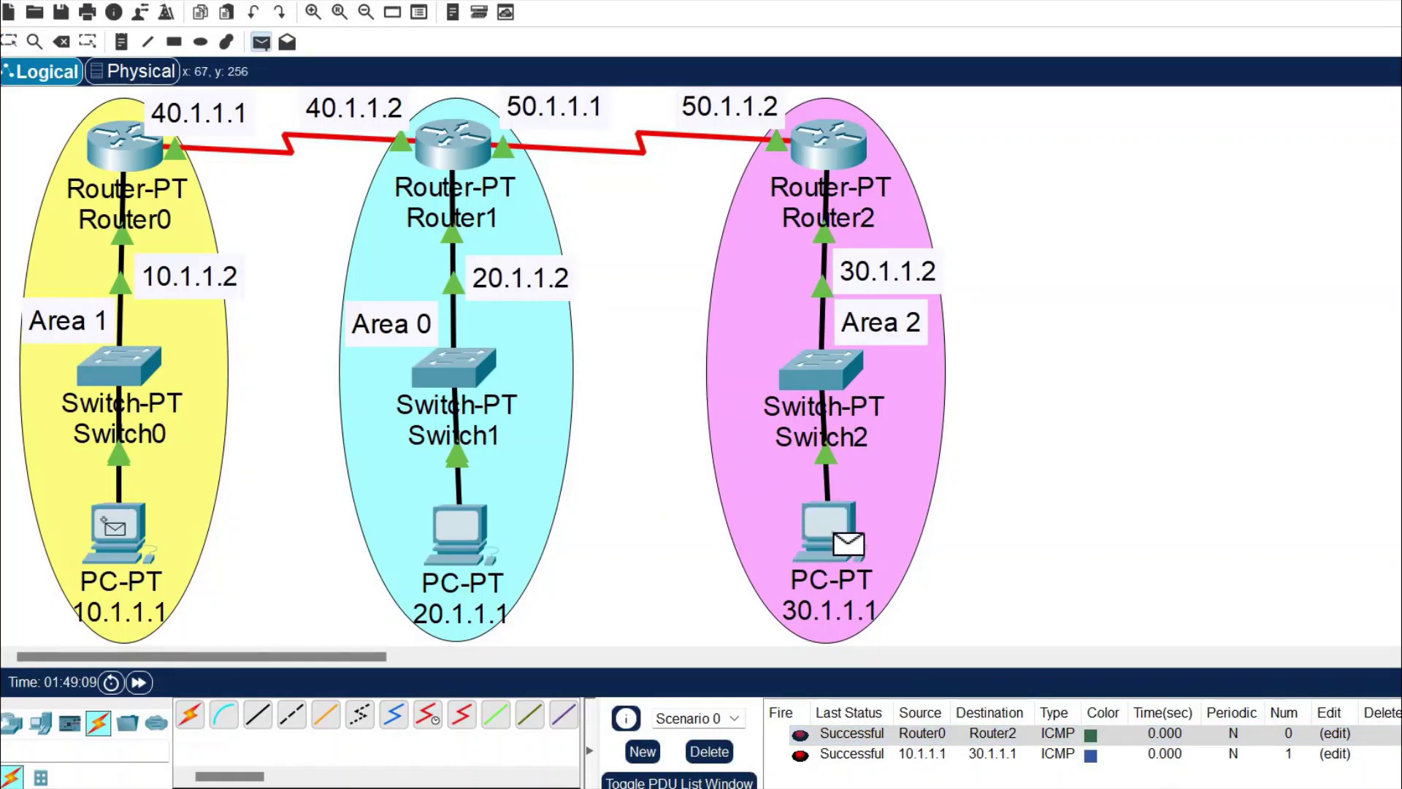
left_click(116, 524)
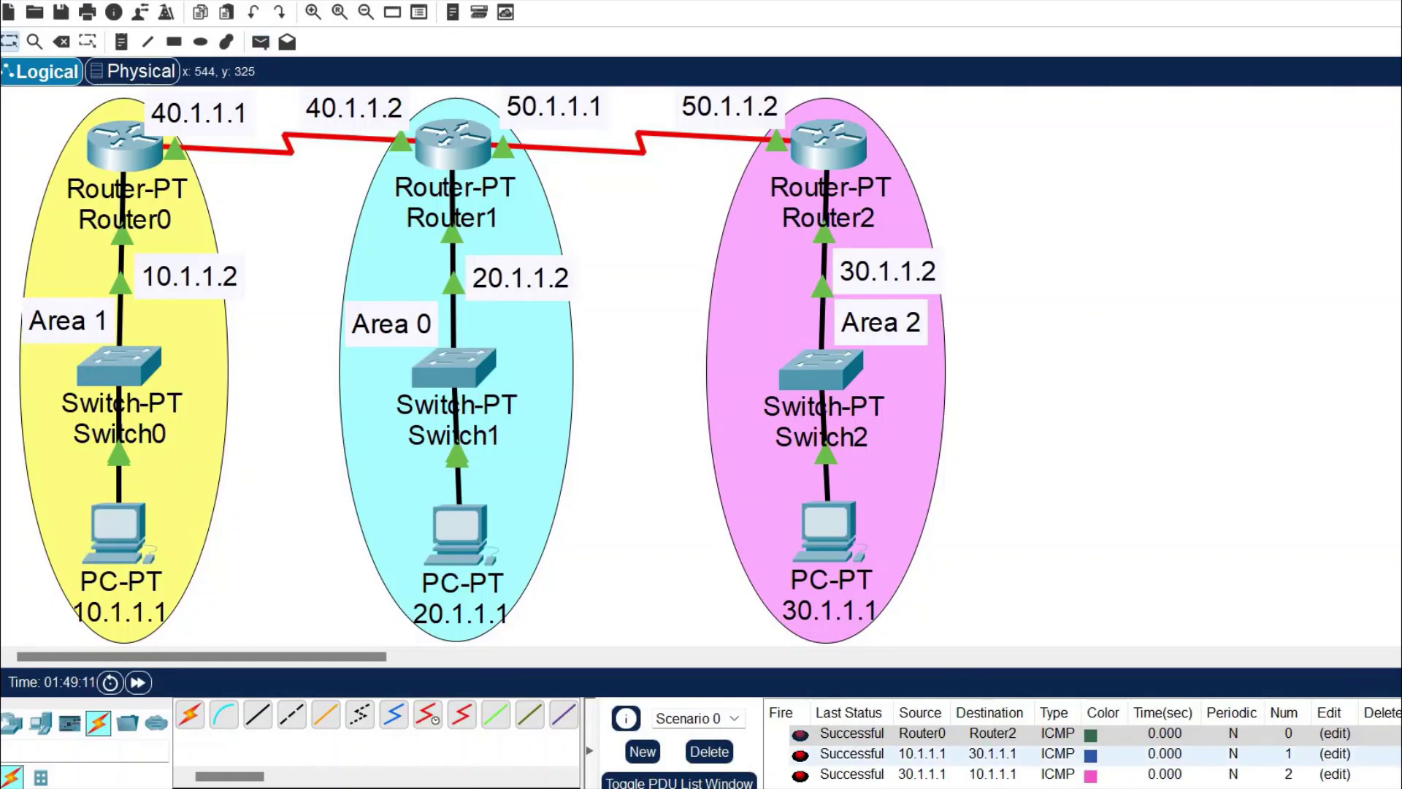